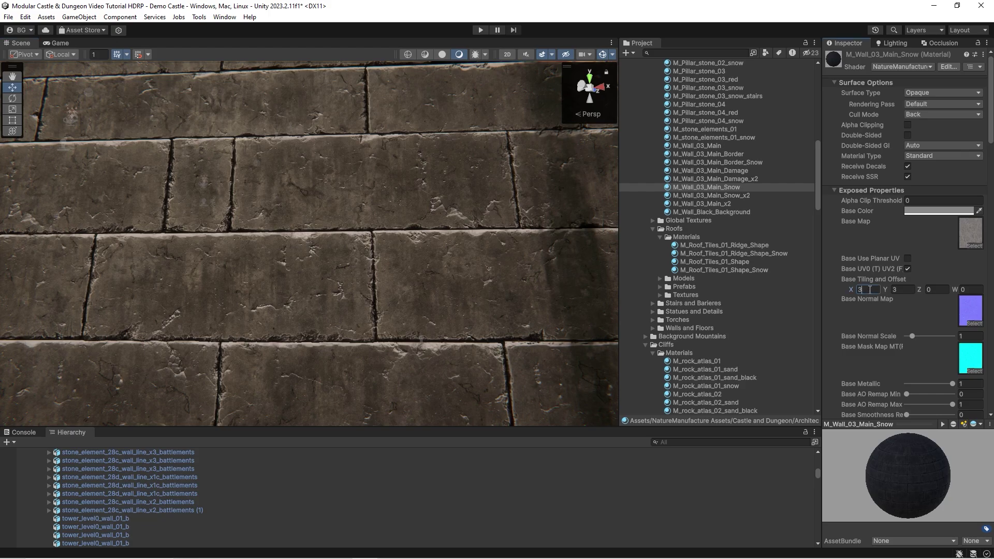
# Try a base tiling X of 30 on the M_Wall_03_Main_Snow material, restoring it to 3
pyautogui.write('30')
pyautogui.press('BackSpace')
pyautogui.moveTo(362, 243); pyautogui.dragTo(490, 275, button='right')
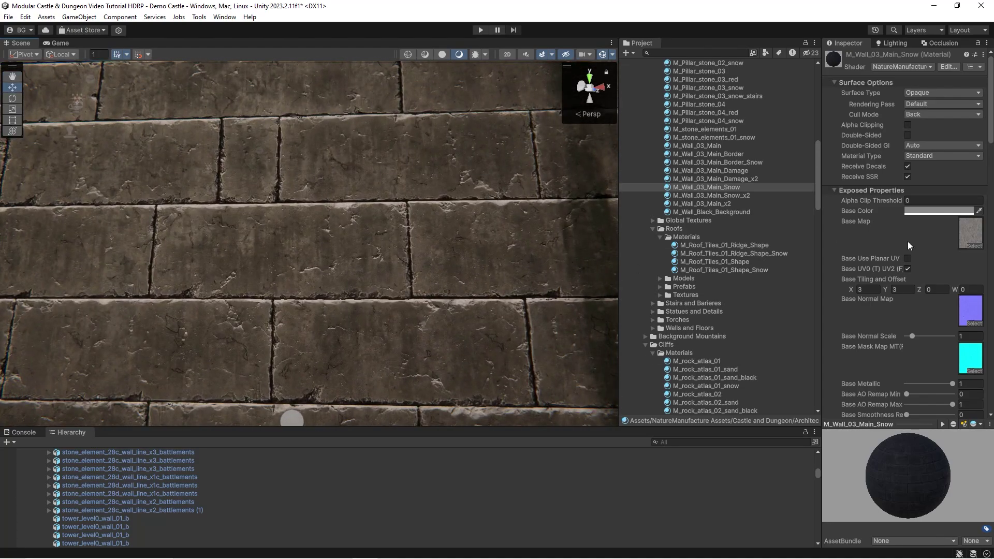
# Inspect the wall material's base map texture T_marble_02_3_BC in an enlarged preview and return to the material
pyautogui.click(963, 234)
pyautogui.click(711, 288)
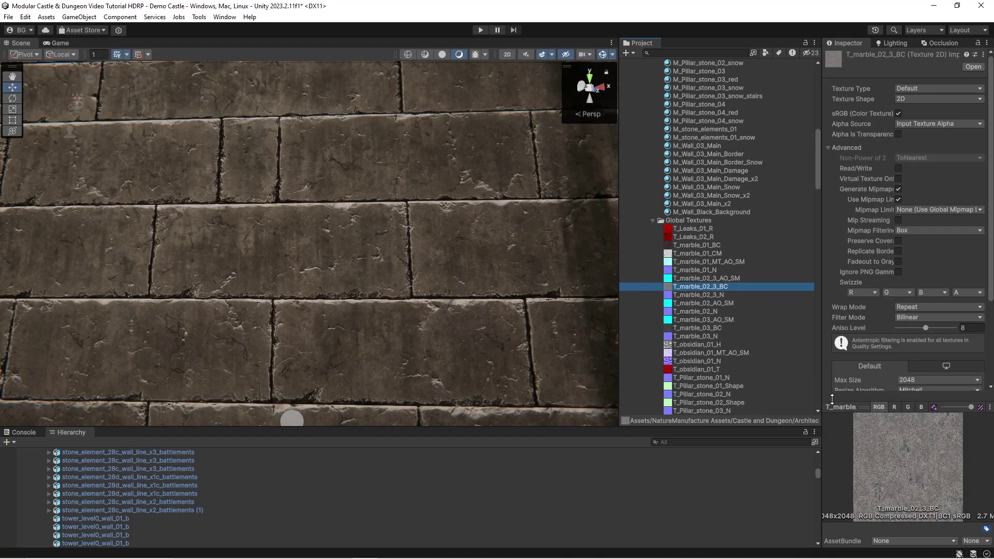
pyautogui.moveTo(867, 409); pyautogui.dragTo(885, 168)
pyautogui.hotkey('ctrl', 'z')
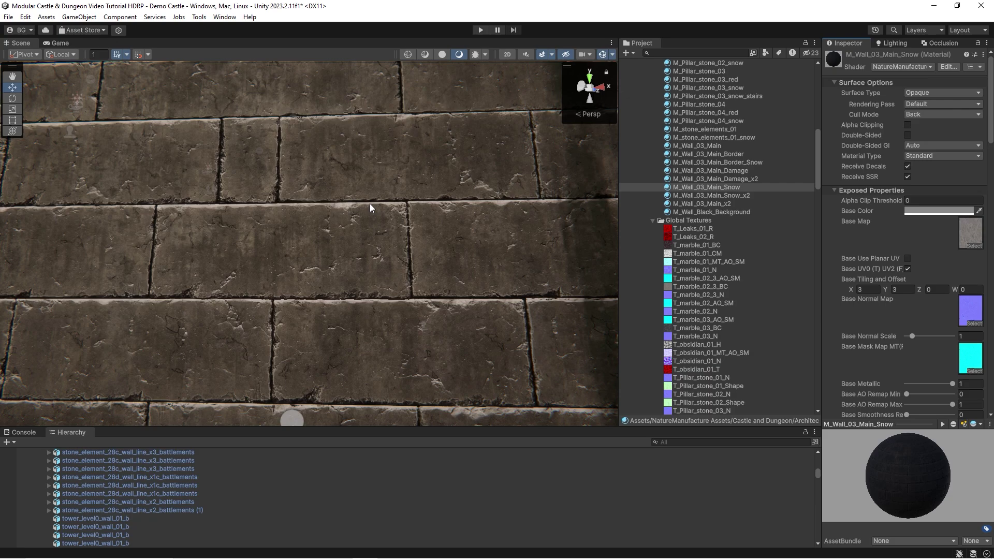
pyautogui.moveTo(370, 203); pyautogui.dragTo(361, 228, button='right')
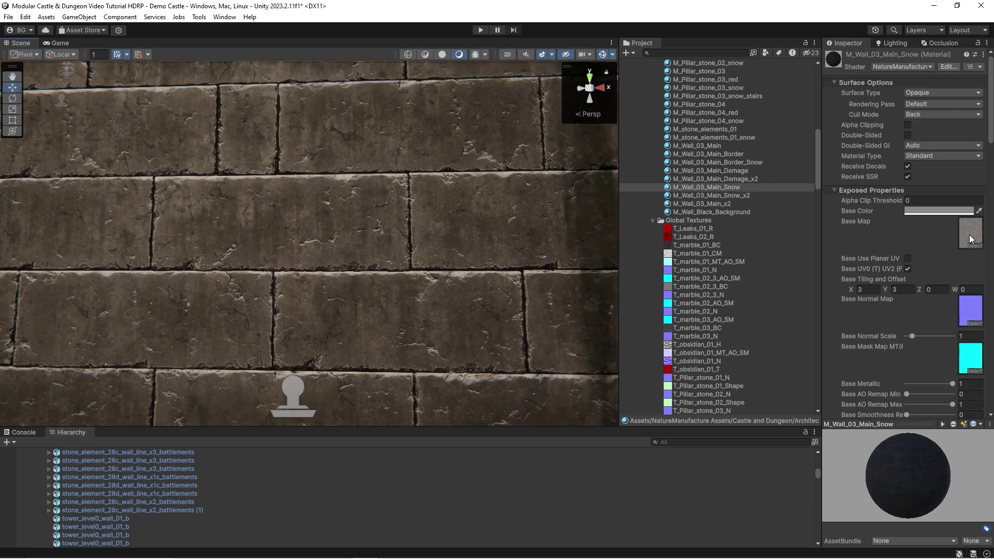
# View the stone wall from farther back and widen the material inspector to make room for its property names
pyautogui.moveTo(327, 267); pyautogui.dragTo(373, 234, button='right')
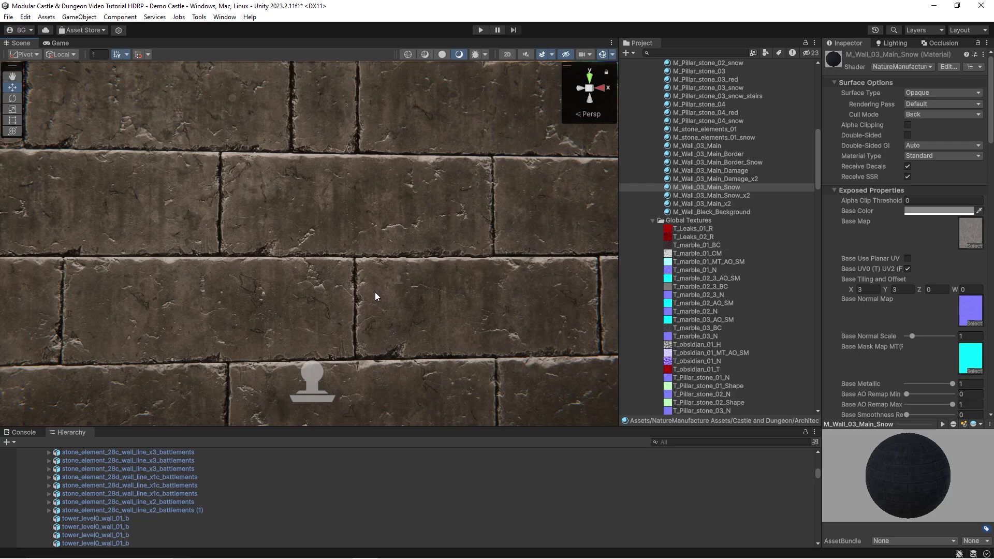
pyautogui.moveTo(375, 293); pyautogui.dragTo(368, 284, button='right')
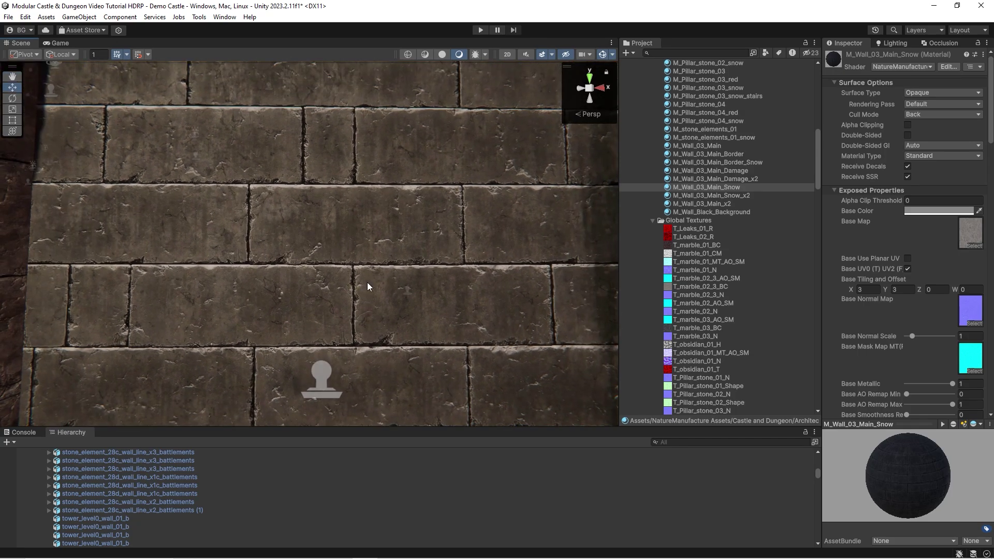
pyautogui.moveTo(438, 262)
pyautogui.mouseDown(button='right')
pyautogui.moveTo(405, 252)
pyautogui.moveTo(439, 259)
pyautogui.moveTo(420, 259)
pyautogui.mouseUp(button='right')
pyautogui.press('s')
pyautogui.moveTo(823, 298); pyautogui.dragTo(775, 298)
# Examine the wall material's base, cover and shape properties alongside the wall surface
pyautogui.scroll(-15, 873, 316)
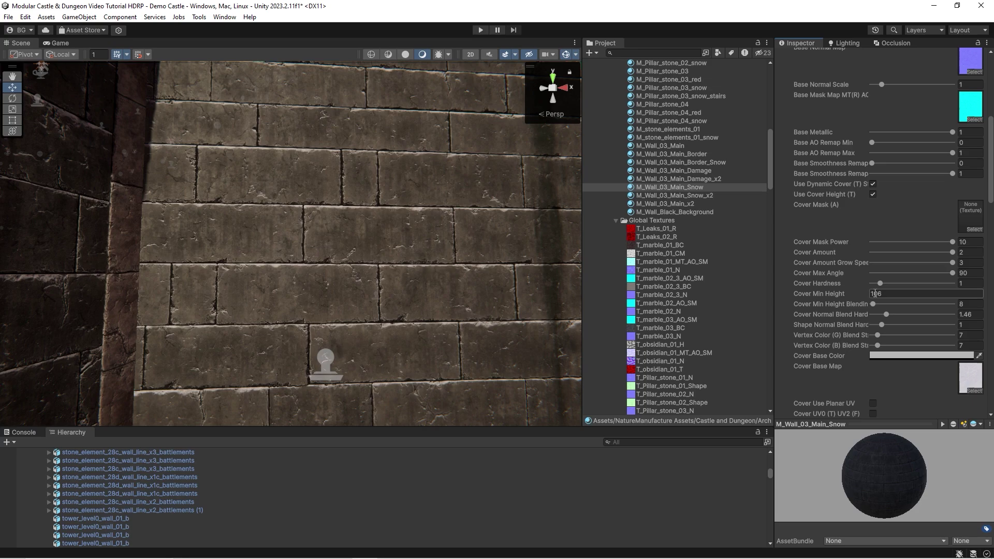
pyautogui.press('w')
pyautogui.moveTo(449, 247)
pyautogui.mouseDown(button='right')
pyautogui.moveTo(444, 257)
pyautogui.moveTo(453, 253)
pyautogui.moveTo(448, 240)
pyautogui.moveTo(455, 257)
pyautogui.moveTo(446, 251)
pyautogui.mouseUp(button='right')
pyautogui.press('s')
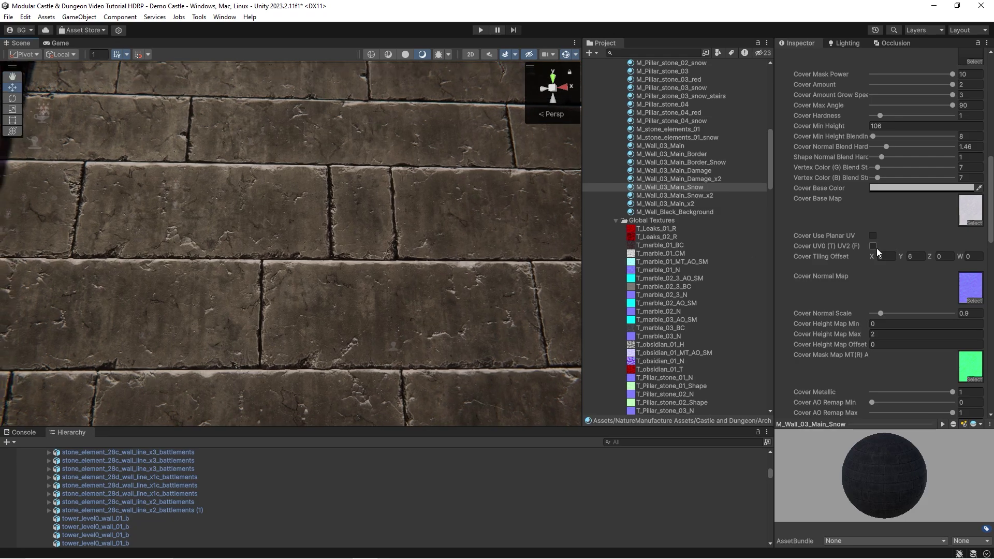
pyautogui.scroll(-3, 877, 248)
pyautogui.scroll(-2, 878, 260)
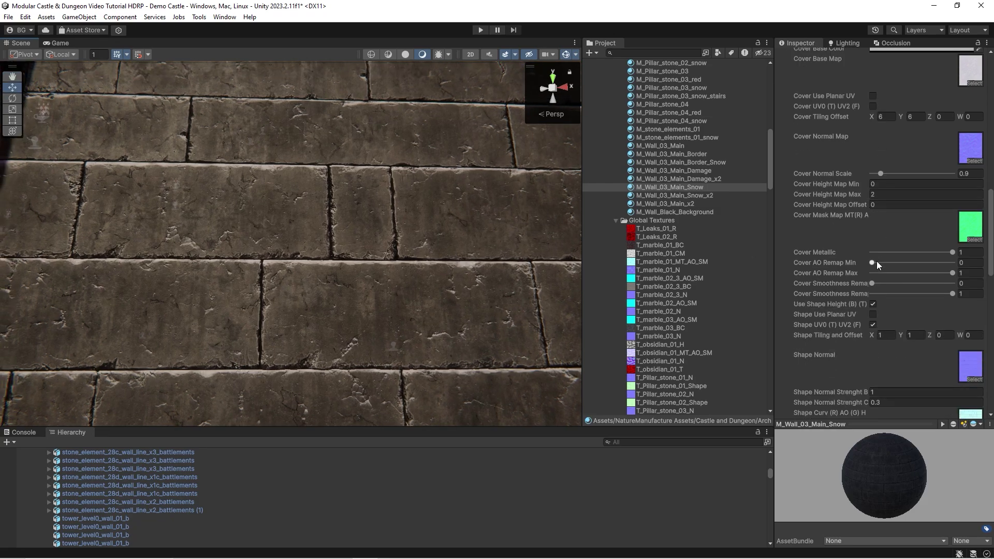
pyautogui.scroll(-5, 877, 261)
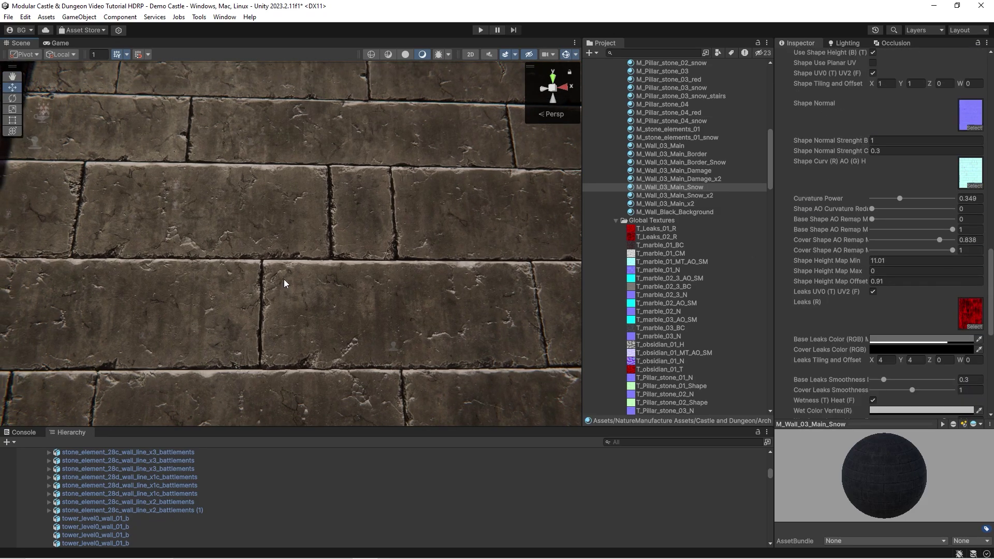
# Try a shape tiling of X 6 and Y 3 on the wall material, restoring both values to 1
pyautogui.moveTo(283, 284); pyautogui.dragTo(323, 302, button='right')
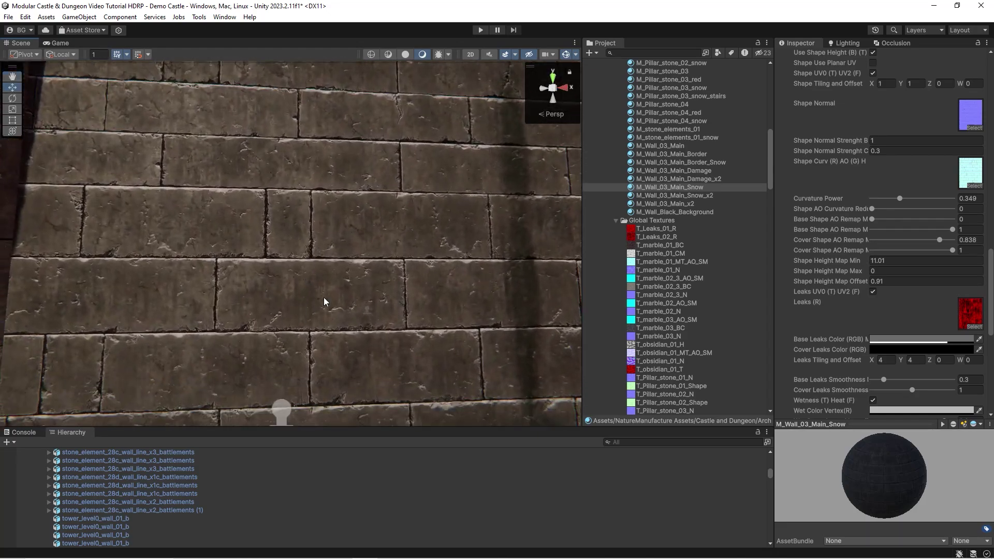
pyautogui.write('2')
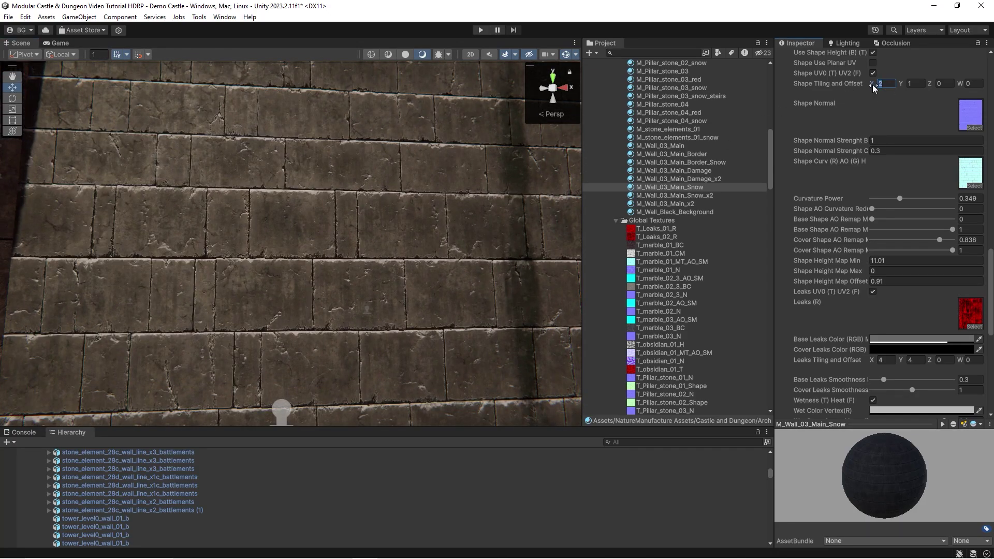
pyautogui.write('6')
pyautogui.moveTo(340, 194); pyautogui.dragTo(288, 206, button='right')
pyautogui.click(916, 84)
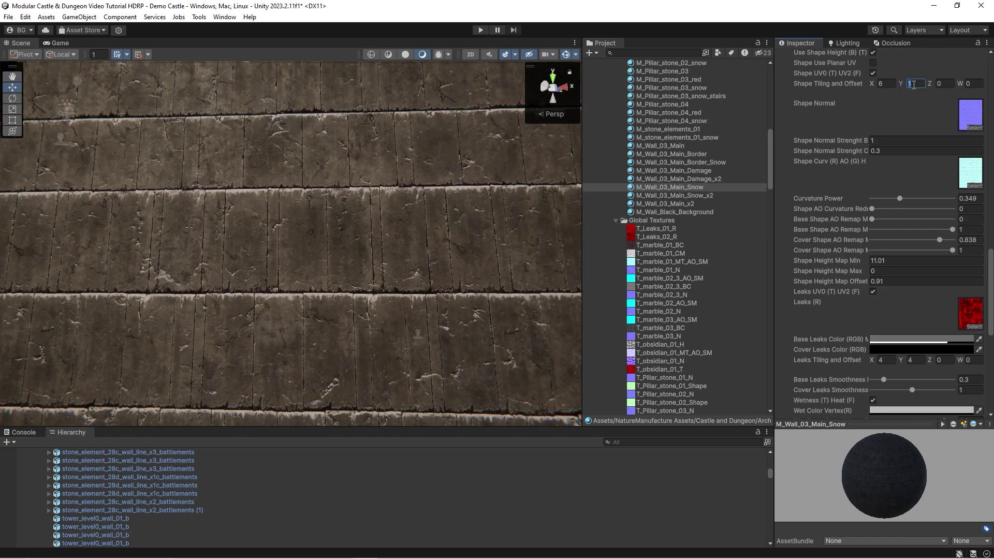
pyautogui.write('2')
pyautogui.press('BackSpace')
pyautogui.write('3')
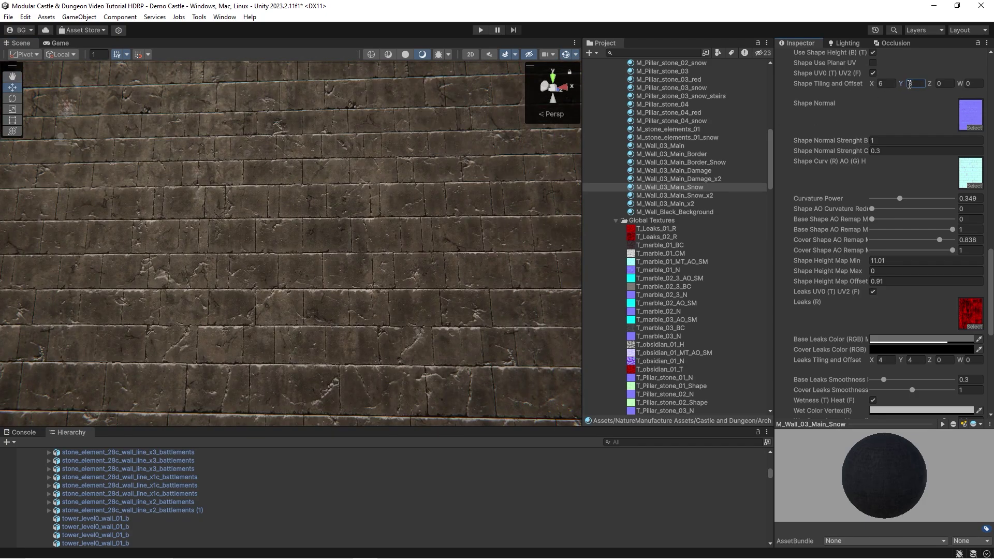
pyautogui.write('1')
pyautogui.click(915, 84)
pyautogui.write('1')
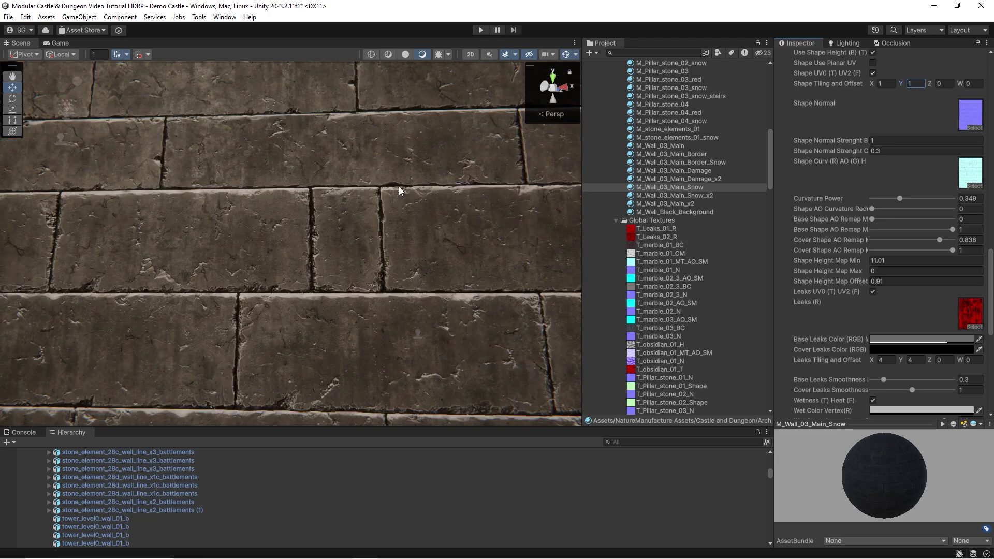
# Try a different base leaks color on the wall material and cancel the color change
pyautogui.moveTo(218, 221); pyautogui.dragTo(271, 210, button='right')
pyautogui.press('s')
pyautogui.press('w')
pyautogui.press('a')
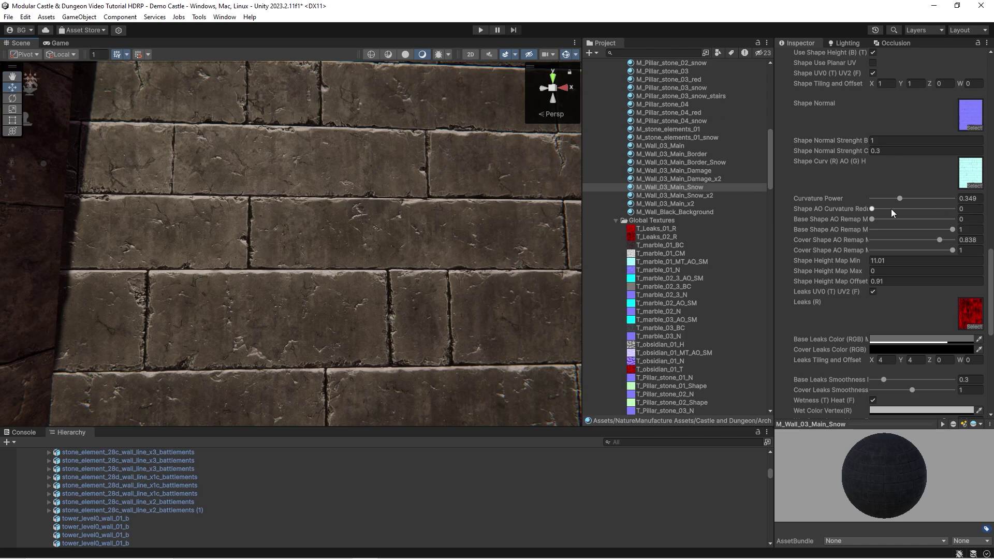
pyautogui.scroll(-5, 970, 185)
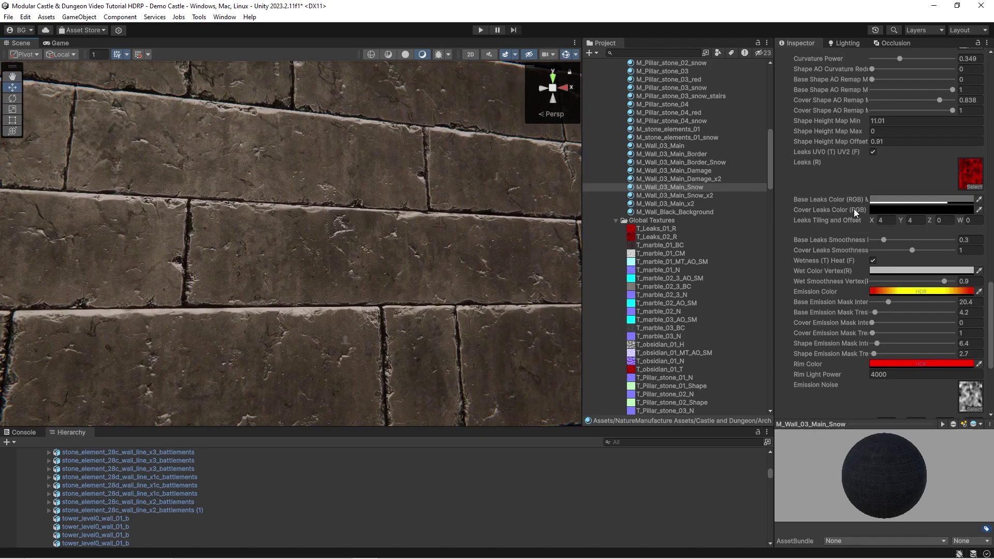
pyautogui.click(879, 202)
pyautogui.moveTo(953, 246); pyautogui.dragTo(961, 201)
pyautogui.press('Escape')
# Examine the wall's leak streaks and review the material's leaks, wetness, emission and base tiling properties
pyautogui.moveTo(357, 232); pyautogui.dragTo(317, 251, button='right')
pyautogui.press('s')
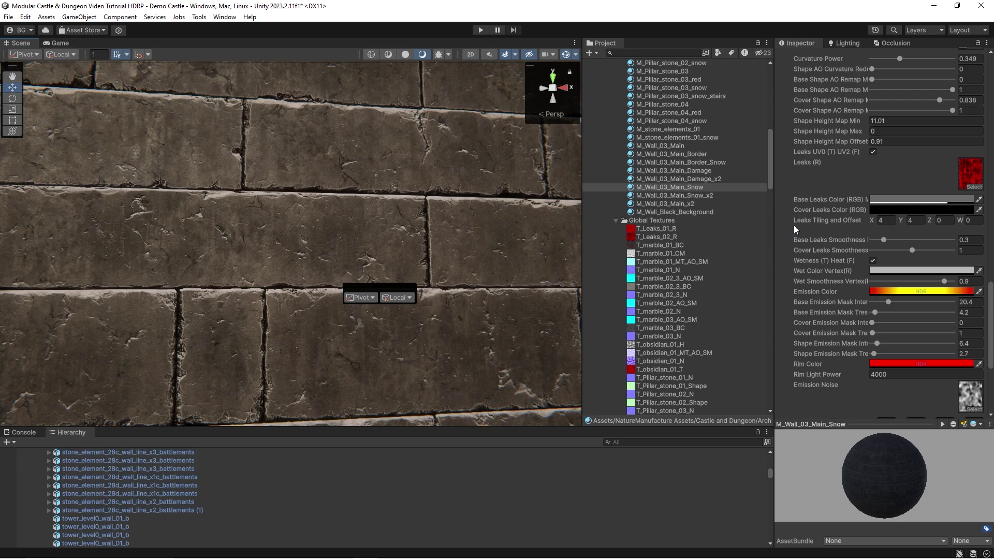
pyautogui.moveTo(367, 269); pyautogui.dragTo(374, 266, button='right')
pyautogui.press('s')
pyautogui.press('w')
pyautogui.press('a')
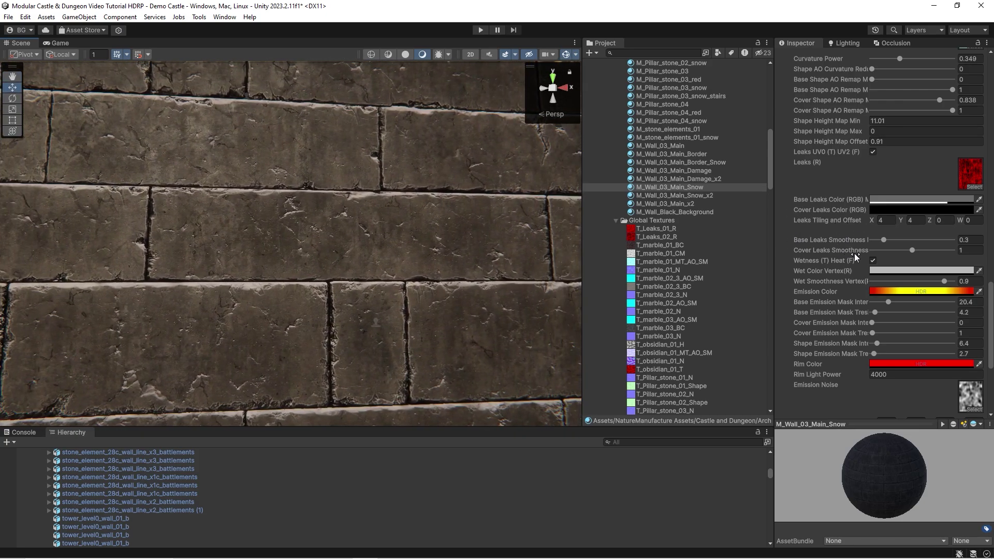
pyautogui.scroll(-5, 389, 256)
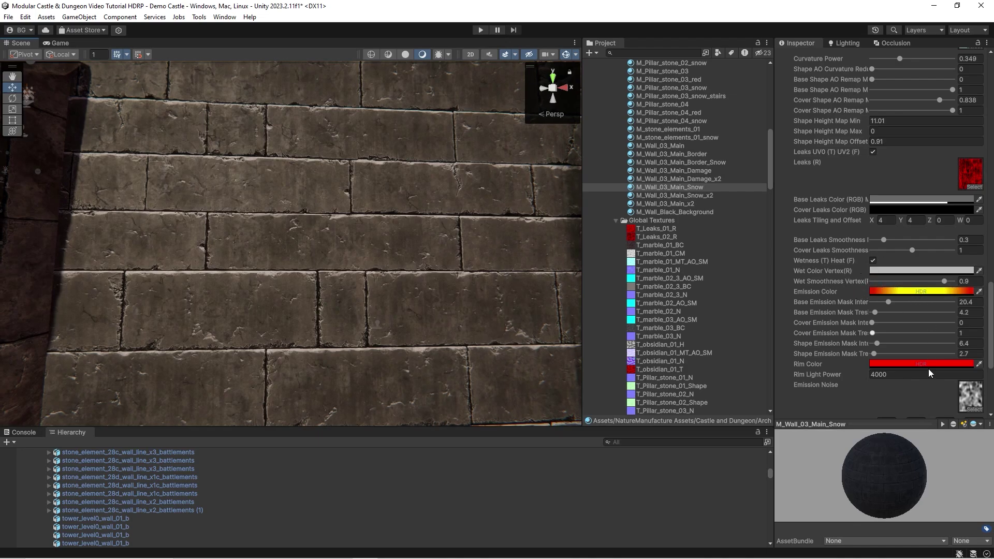
pyautogui.scroll(-5, 904, 289)
pyautogui.scroll(15, 913, 284)
pyautogui.scroll(5, 914, 293)
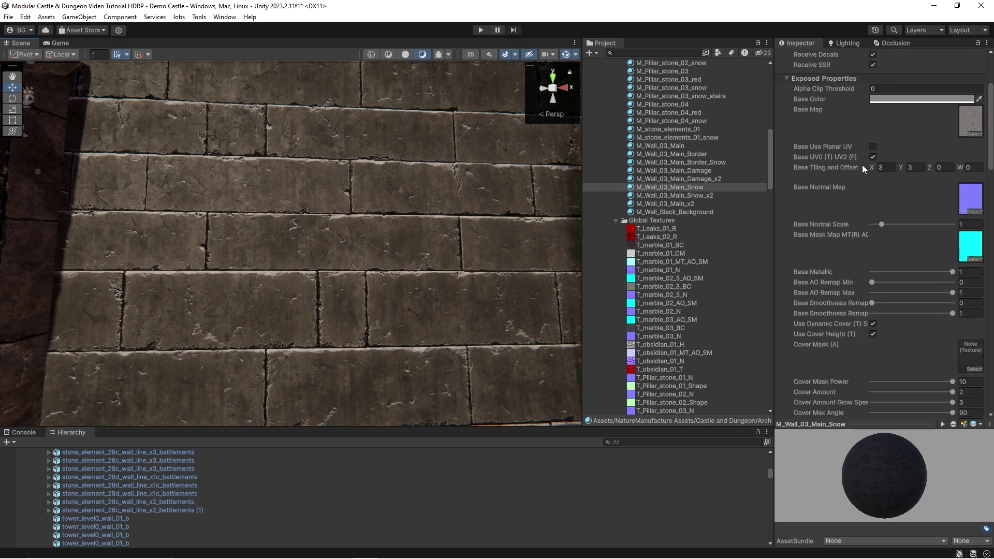
# Survey the castle's outer walls, towers and lava areas in the scene
pyautogui.moveTo(399, 284); pyautogui.dragTo(377, 266, button='right')
pyautogui.press('w')
pyautogui.moveTo(414, 228); pyautogui.dragTo(430, 193, button='right')
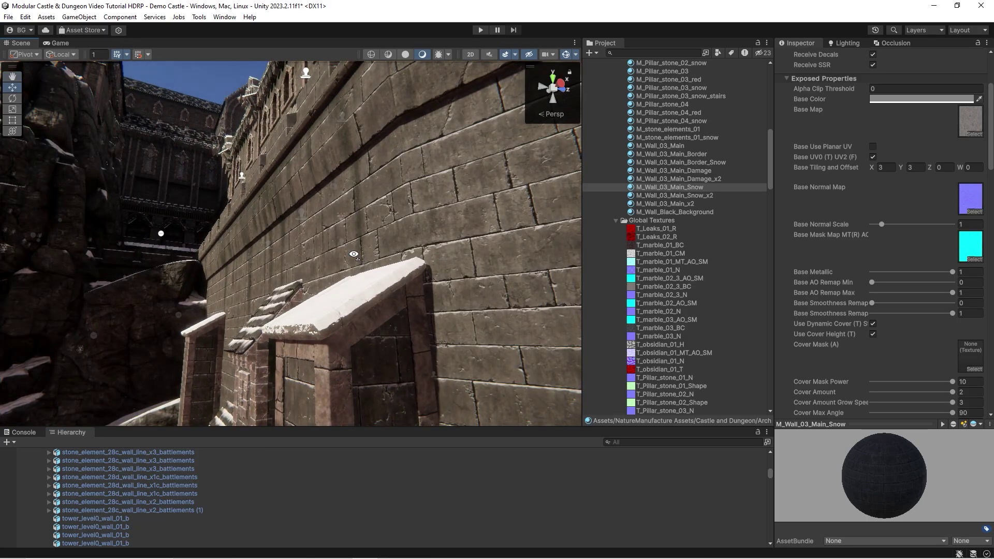
pyautogui.press('s')
pyautogui.moveTo(354, 254); pyautogui.dragTo(440, 156, button='right')
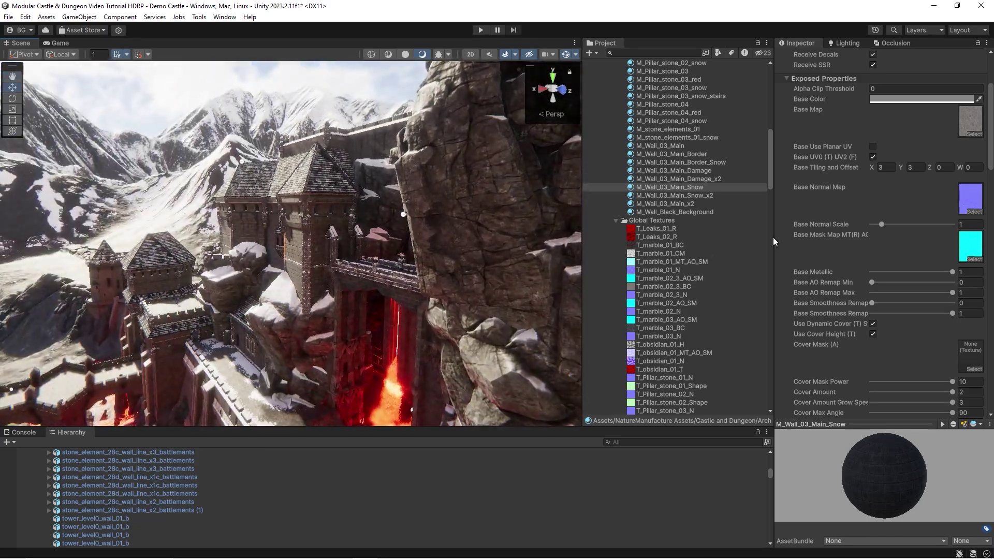
pyautogui.scroll(-2, 808, 238)
pyautogui.moveTo(228, 306); pyautogui.dragTo(355, 350, button='right')
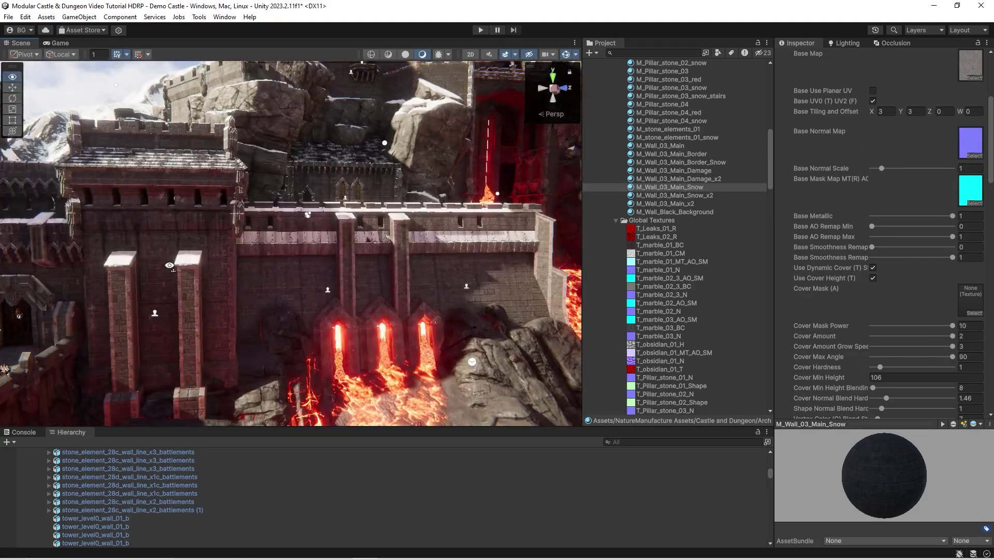
pyautogui.moveTo(243, 269); pyautogui.dragTo(282, 289, button='right')
pyautogui.moveTo(591, 373); pyautogui.dragTo(117, 224, button='right')
# Select the Bridge_Big_03 paving mesh inside the Prefab_Main_Bridge (2) prefab
pyautogui.click(384, 278)
pyautogui.click(297, 258)
pyautogui.click(896, 211)
pyautogui.click(679, 64)
pyautogui.click(303, 220)
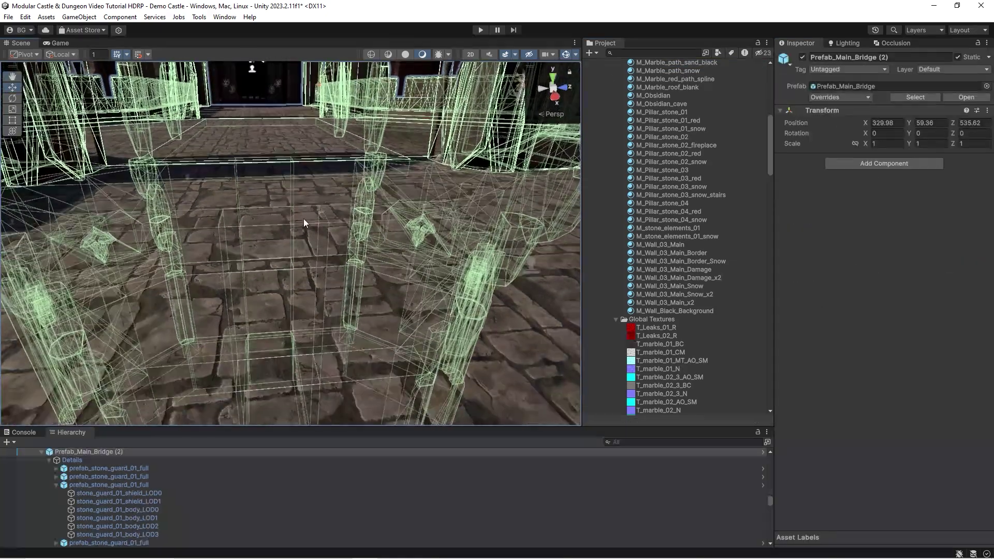
pyautogui.click(304, 223)
# Try raising the Bridge_Big_03 mesh slightly along the Y axis and undo the move
pyautogui.moveTo(304, 223); pyautogui.dragTo(358, 299, button='right')
pyautogui.moveTo(244, 325); pyautogui.dragTo(374, 323, button='right')
pyautogui.press('w')
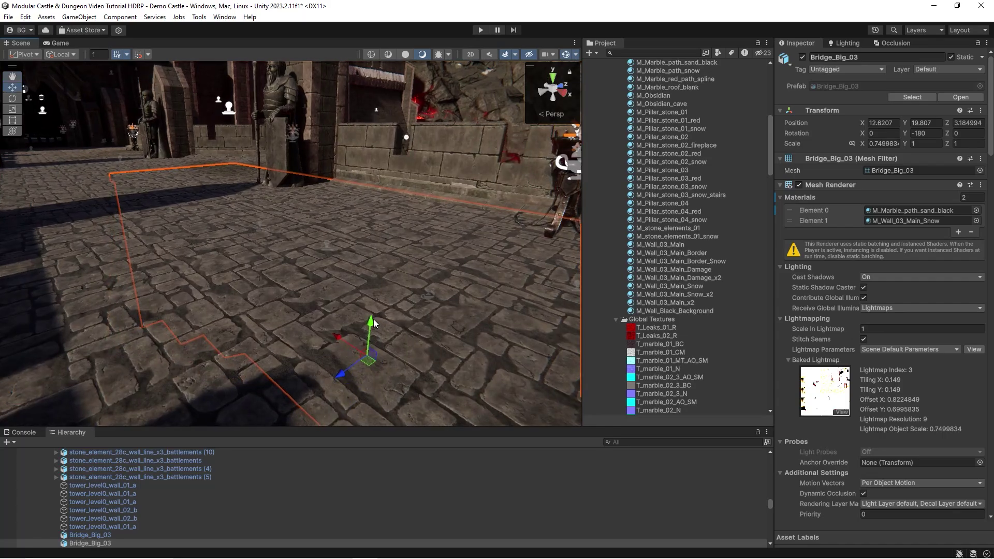
pyautogui.moveTo(372, 322); pyautogui.dragTo(372, 313)
pyautogui.press('w')
pyautogui.moveTo(371, 313)
pyautogui.mouseDown(button='right')
pyautogui.moveTo(316, 304)
pyautogui.moveTo(371, 313)
pyautogui.mouseUp(button='right')
pyautogui.hotkey('ctrl', 'z')
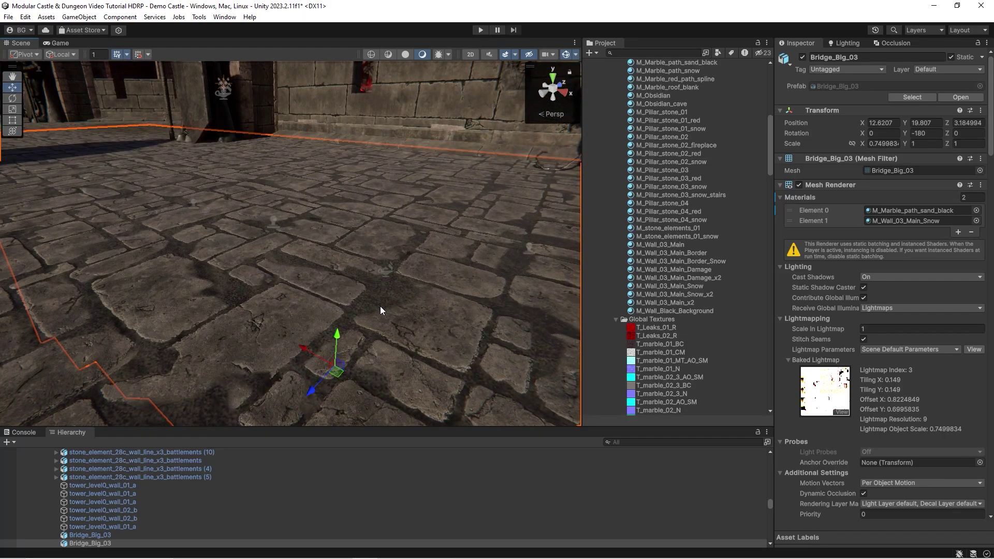
# Open the bridge's M_Marble_path_sand_black material from its Element 0 slot and test the Base Use Planar UV option
pyautogui.click(914, 211)
pyautogui.click(689, 63)
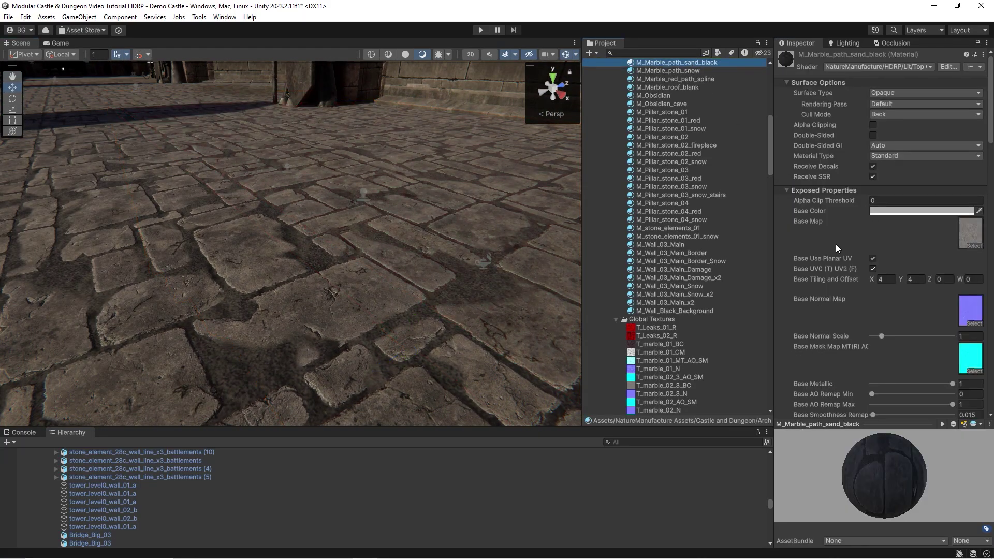
pyautogui.click(873, 259)
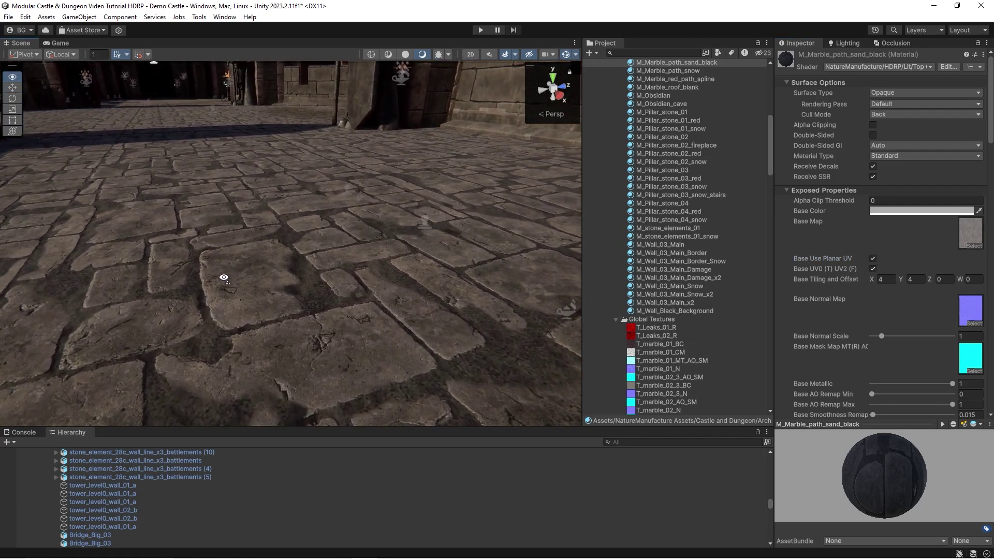
# Turn off Shape Use Planar UV for the paving material and inspect the stones at the mesh seam
pyautogui.scroll(-10, 885, 276)
pyautogui.scroll(-12, 884, 271)
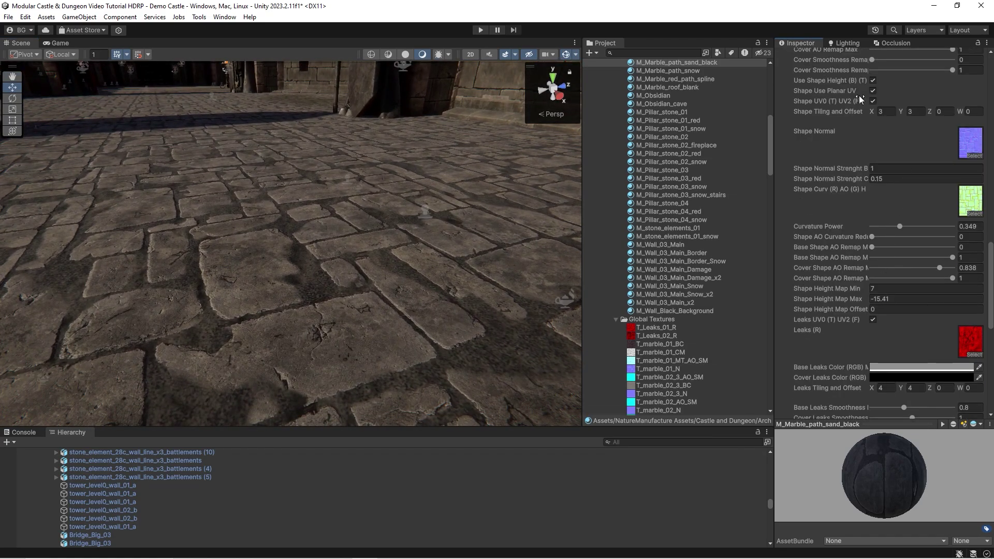
pyautogui.click(873, 92)
pyautogui.moveTo(194, 223); pyautogui.dragTo(331, 216, button='right')
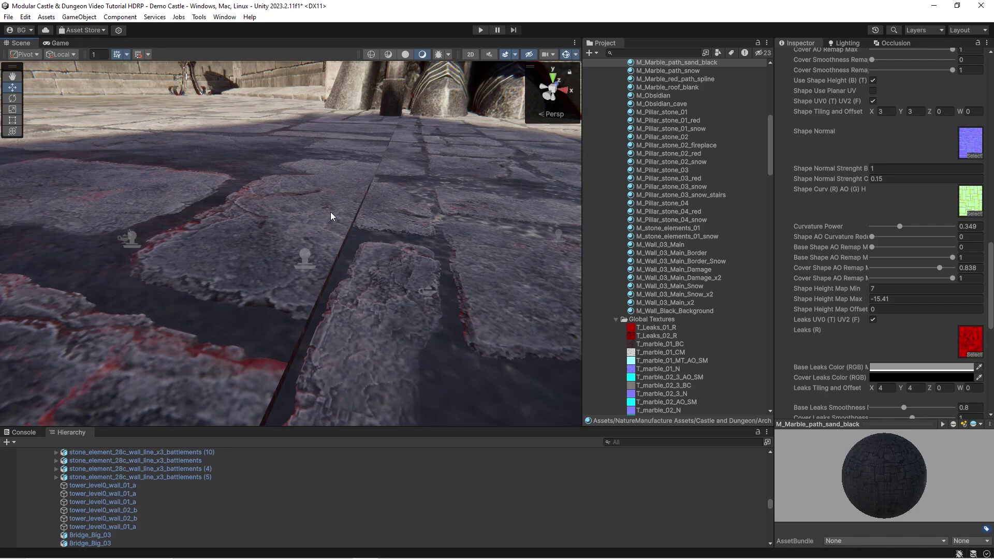
pyautogui.click(873, 92)
pyautogui.click(873, 91)
pyautogui.moveTo(170, 207); pyautogui.dragTo(156, 256, button='right')
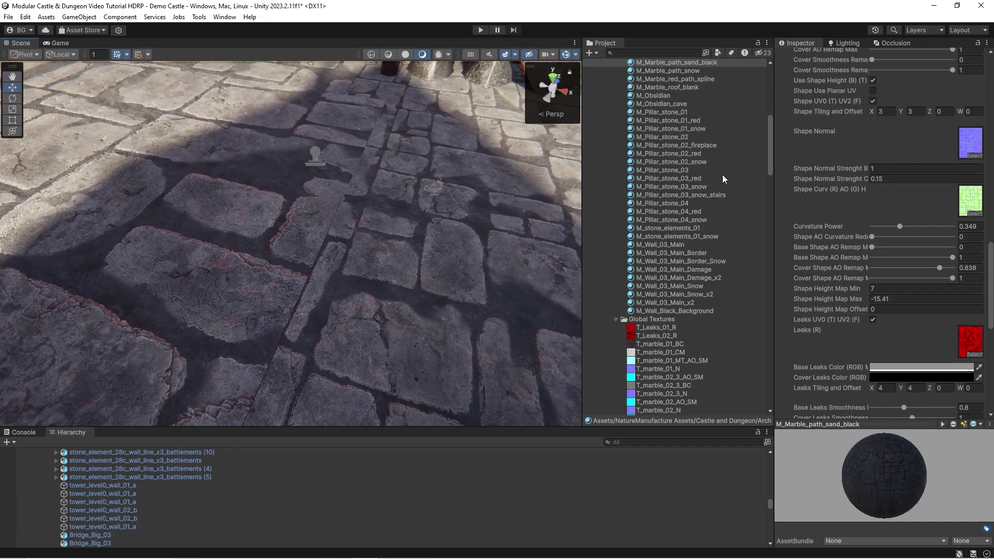
# Compare the paving with Shape Use Planar UV on and off, leaving the option off
pyautogui.click(873, 91)
pyautogui.click(873, 91)
pyautogui.click(873, 91)
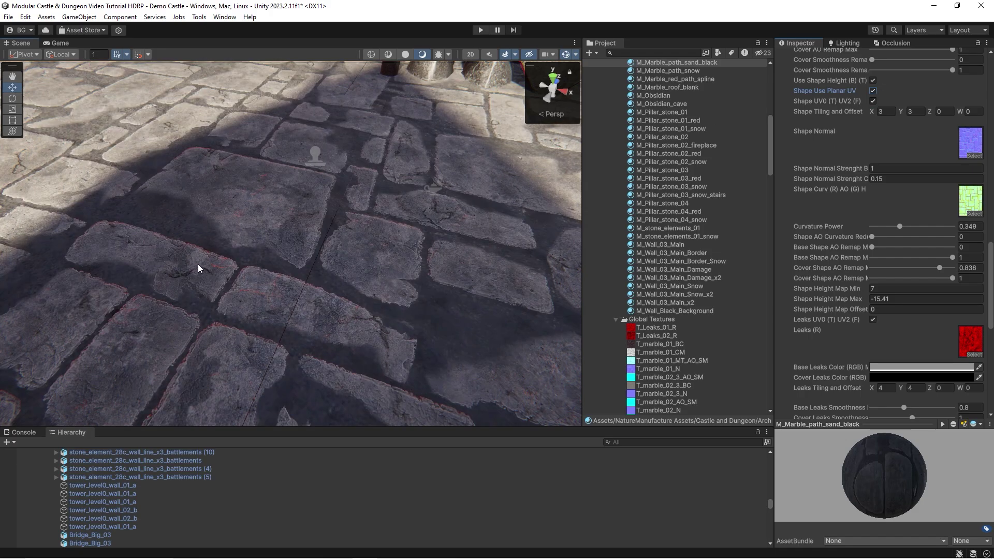
pyautogui.moveTo(198, 268)
pyautogui.mouseDown(button='right')
pyautogui.moveTo(222, 258)
pyautogui.moveTo(244, 282)
pyautogui.moveTo(179, 265)
pyautogui.mouseUp(button='right')
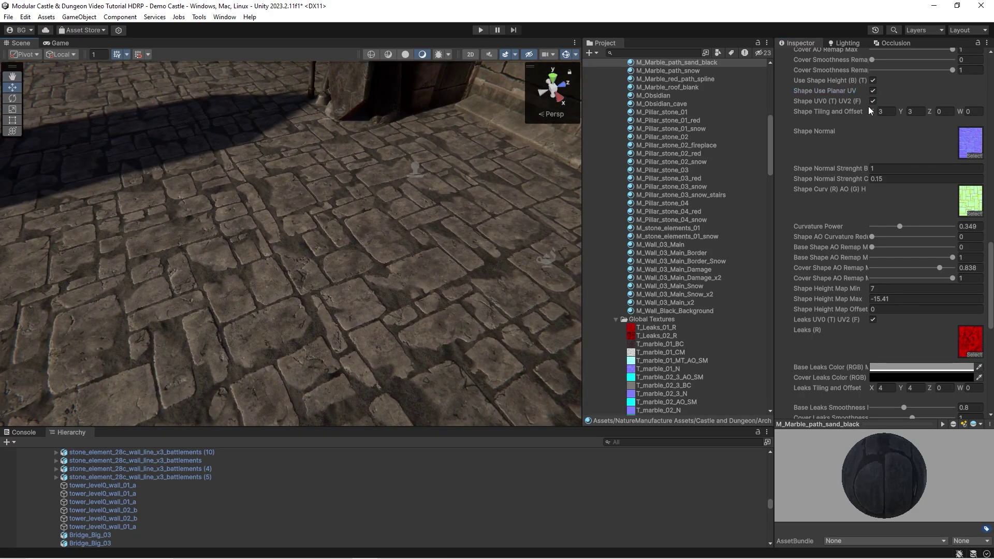
pyautogui.click(874, 92)
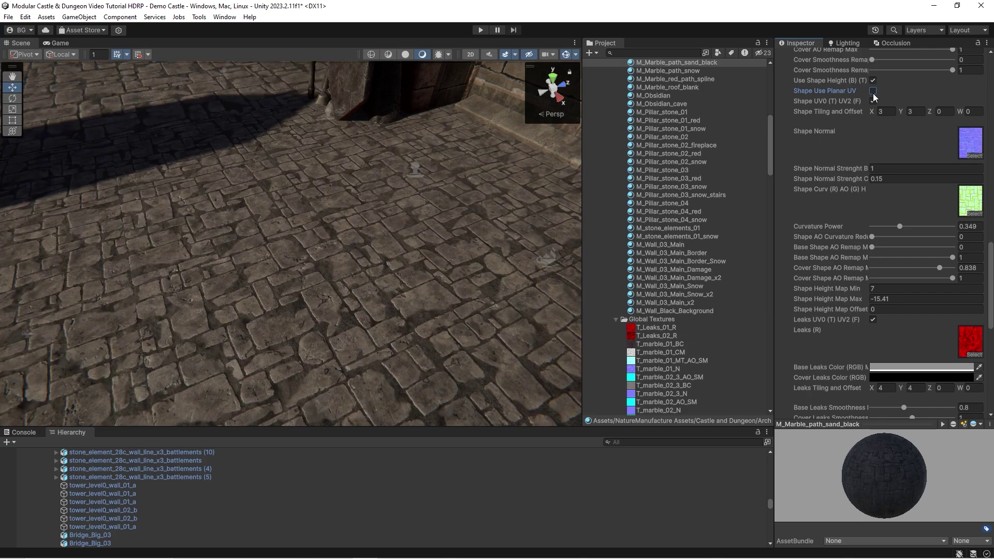
# Toggle Shape Use Planar UV on the paving material once more and inspect the surrounding stones
pyautogui.click(873, 93)
pyautogui.moveTo(335, 217); pyautogui.dragTo(388, 217, button='right')
pyautogui.moveTo(370, 262); pyautogui.dragTo(400, 295, button='right')
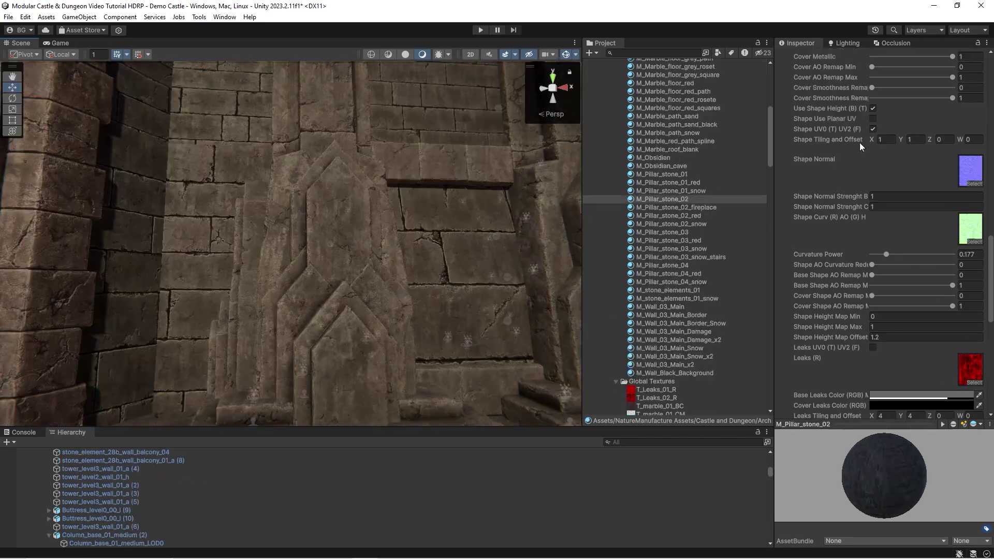
# Compare the pillar with M_Pillar_stone_02's Shape UV0 (T) UV2 (F) option off and on, leaving it on
pyautogui.scroll(3, 365, 223)
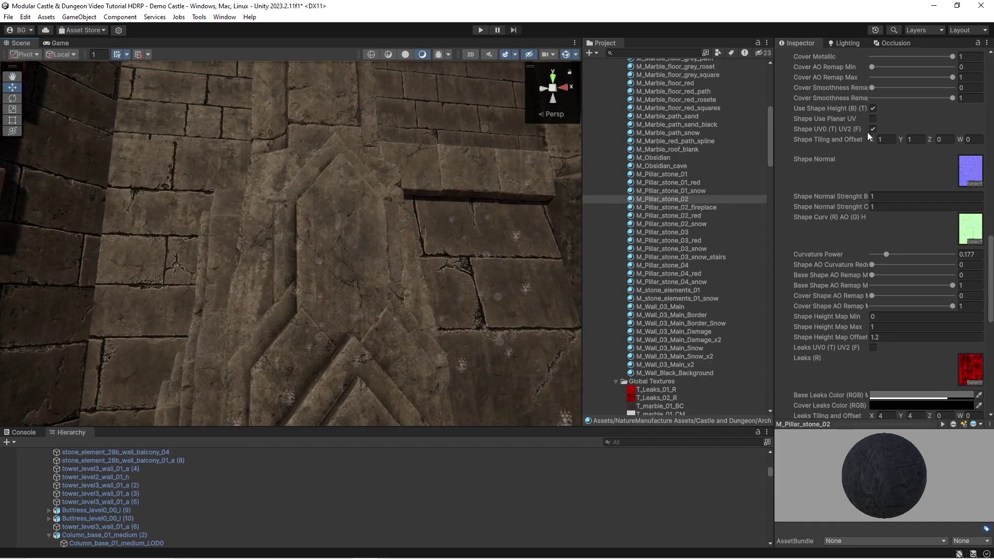
pyautogui.click(873, 128)
pyautogui.click(873, 129)
pyautogui.moveTo(317, 209); pyautogui.dragTo(364, 257, button='right')
pyautogui.press('w')
pyautogui.press('s')
pyautogui.press('s')
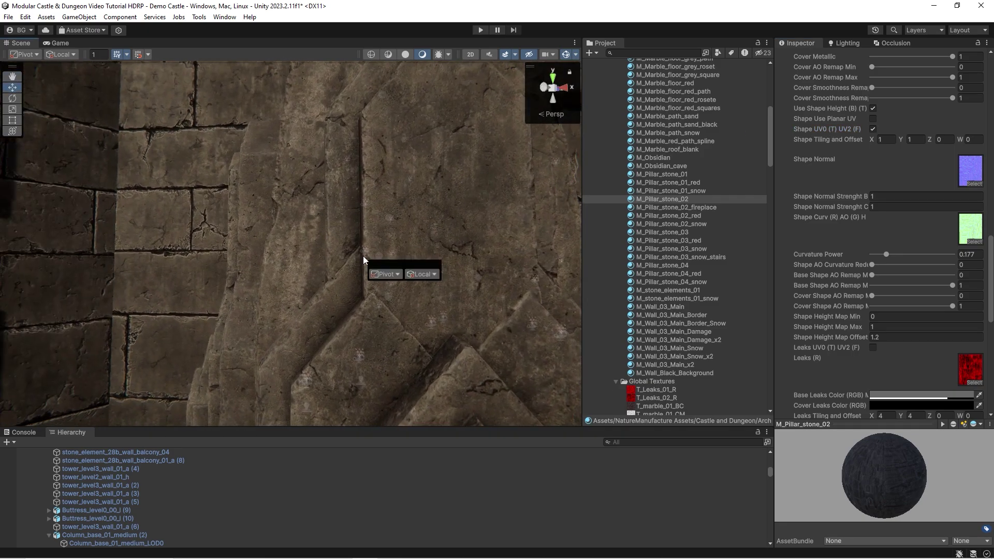
pyautogui.press('s')
pyautogui.moveTo(275, 254); pyautogui.dragTo(253, 236, button='right')
pyautogui.press('w')
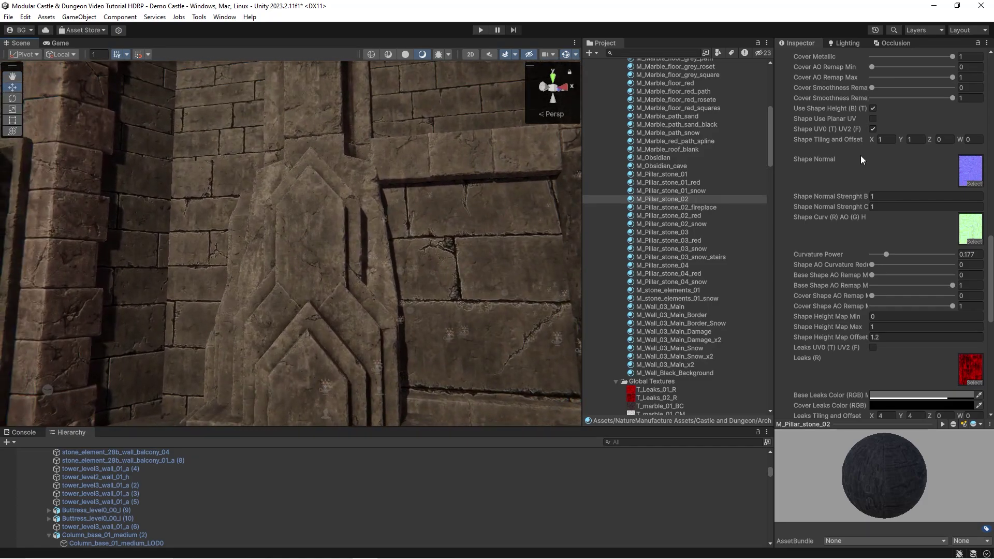
pyautogui.click(872, 130)
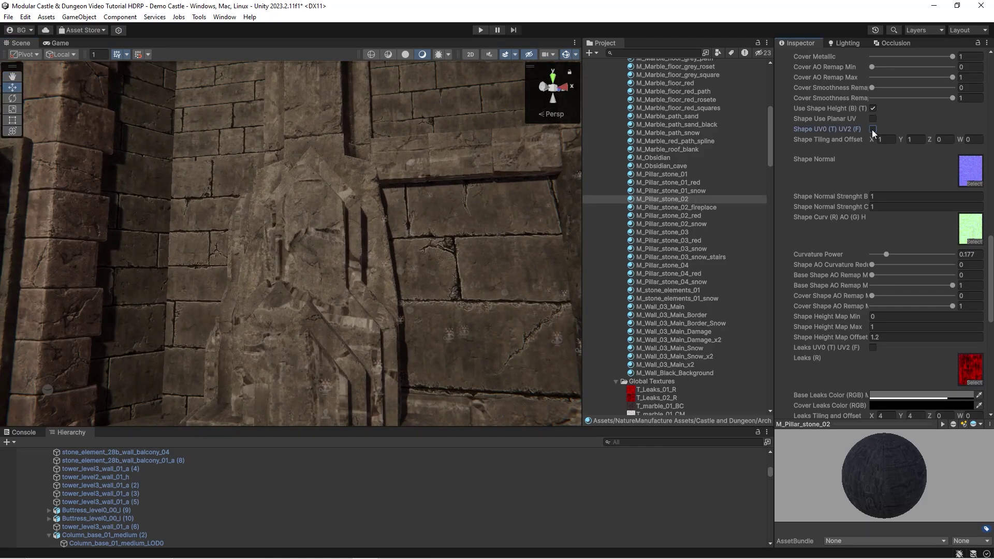
pyautogui.click(872, 129)
# Test Base UV0 (T) UV2 (F) on M_Pillar_stone_02, turn it back off and inspect the pillar's base texture
pyautogui.scroll(10, 844, 223)
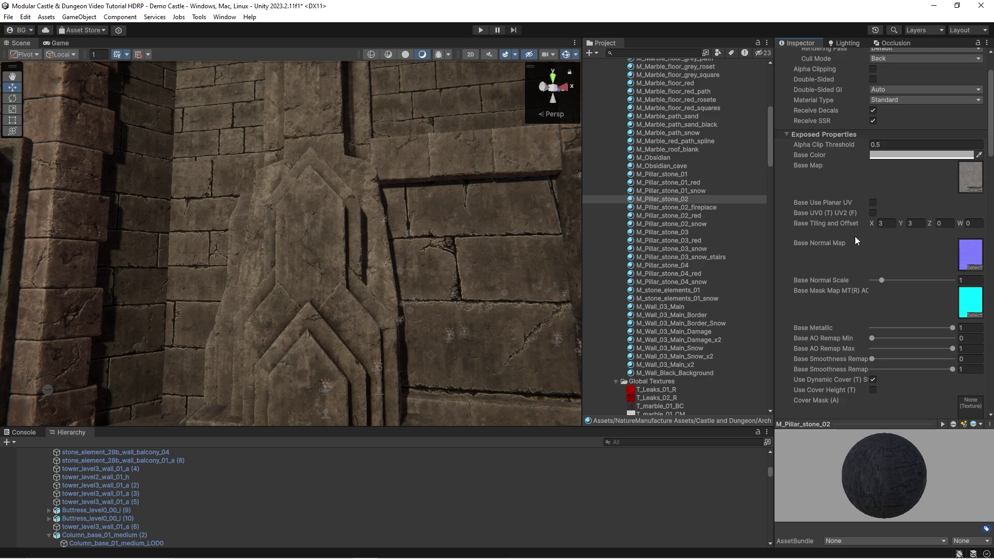
pyautogui.press('w')
pyautogui.moveTo(374, 281)
pyautogui.mouseDown(button='right')
pyautogui.moveTo(363, 263)
pyautogui.moveTo(371, 275)
pyautogui.mouseUp(button='right')
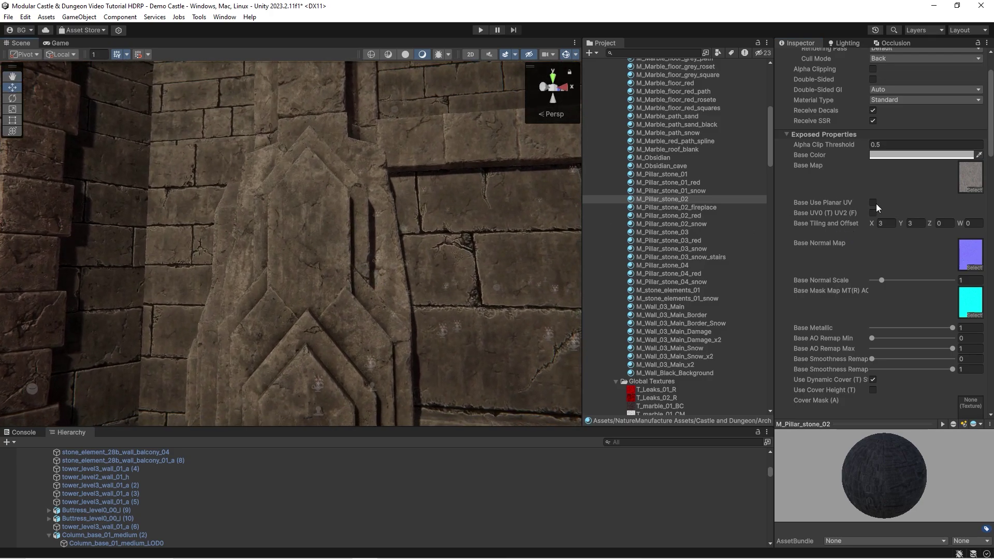
pyautogui.click(873, 212)
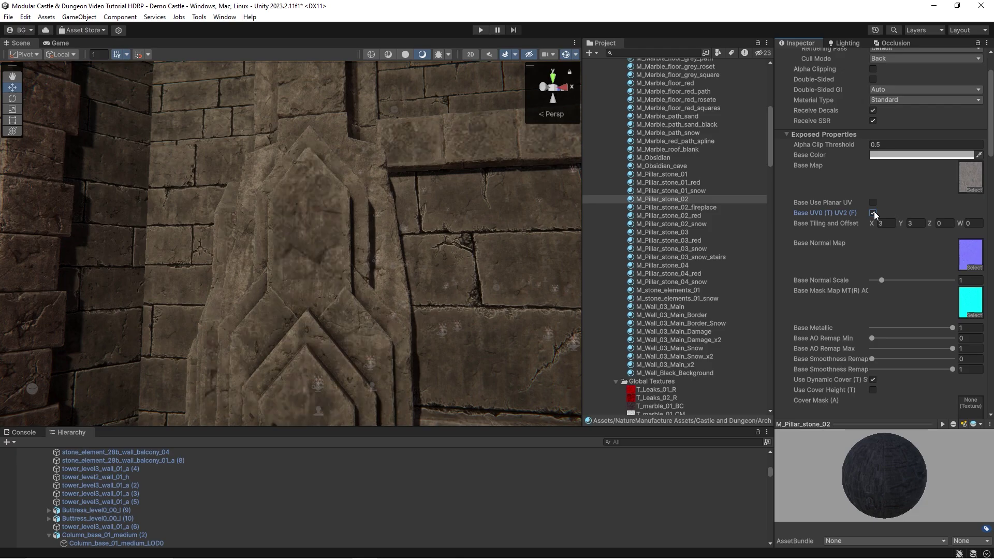
pyautogui.click(873, 212)
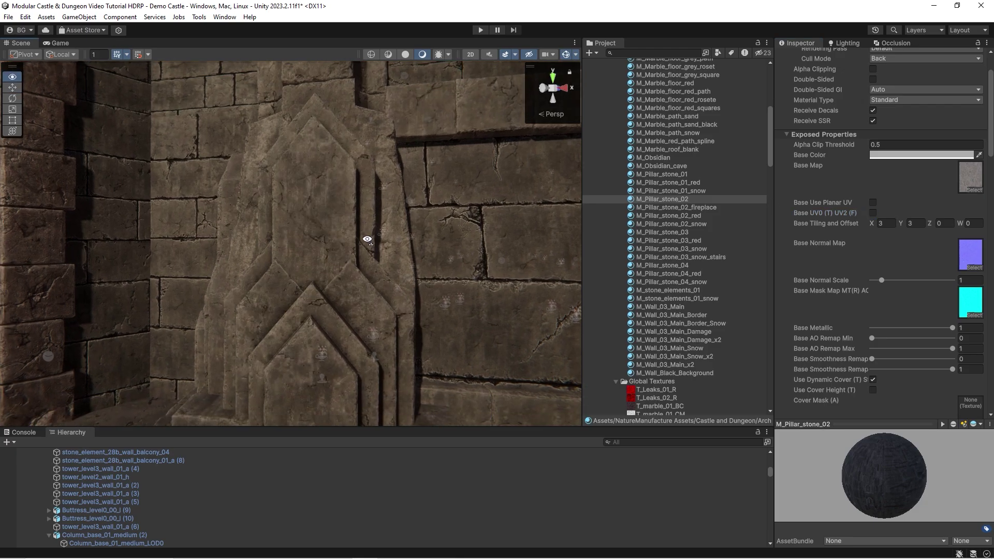
pyautogui.keyDown('alt'); pyautogui.moveTo(366, 237); pyautogui.dragTo(435, 216); pyautogui.keyUp('alt')
pyautogui.press('s')
pyautogui.moveTo(435, 215)
pyautogui.mouseDown(button='right')
pyautogui.moveTo(435, 243)
pyautogui.moveTo(435, 217)
pyautogui.mouseUp(button='right')
pyautogui.press('w')
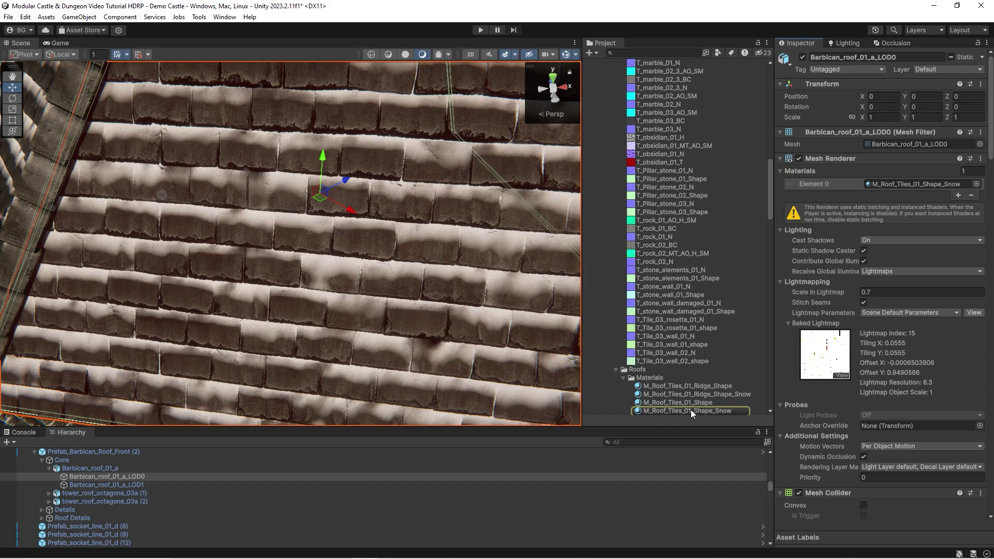
# Open the barbican roof's M_Roof_Tiles_01_Shape_Snow material and go to its cover properties while viewing the snowy tiles
pyautogui.click(689, 411)
pyautogui.keyDown('alt'); pyautogui.moveTo(462, 215); pyautogui.dragTo(388, 164); pyautogui.keyUp('alt')
pyautogui.press('s')
pyautogui.moveTo(388, 163); pyautogui.dragTo(557, 183, button='right')
pyautogui.press('w')
pyautogui.scroll(-1, 896, 235)
pyautogui.scroll(-9, 897, 236)
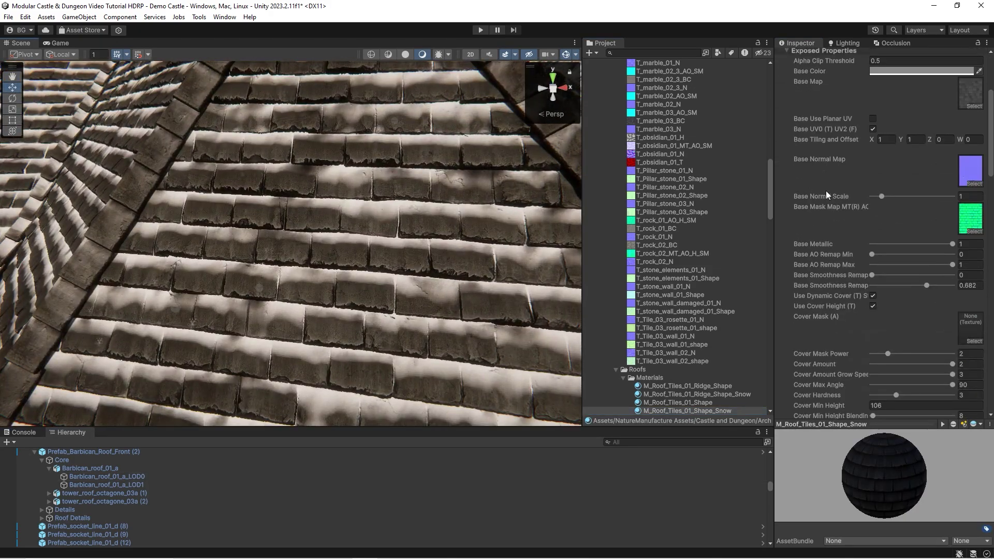
pyautogui.keyDown('alt'); pyautogui.moveTo(352, 207); pyautogui.dragTo(314, 223); pyautogui.keyUp('alt')
pyautogui.moveTo(313, 224); pyautogui.dragTo(363, 243, button='right')
pyautogui.press('w')
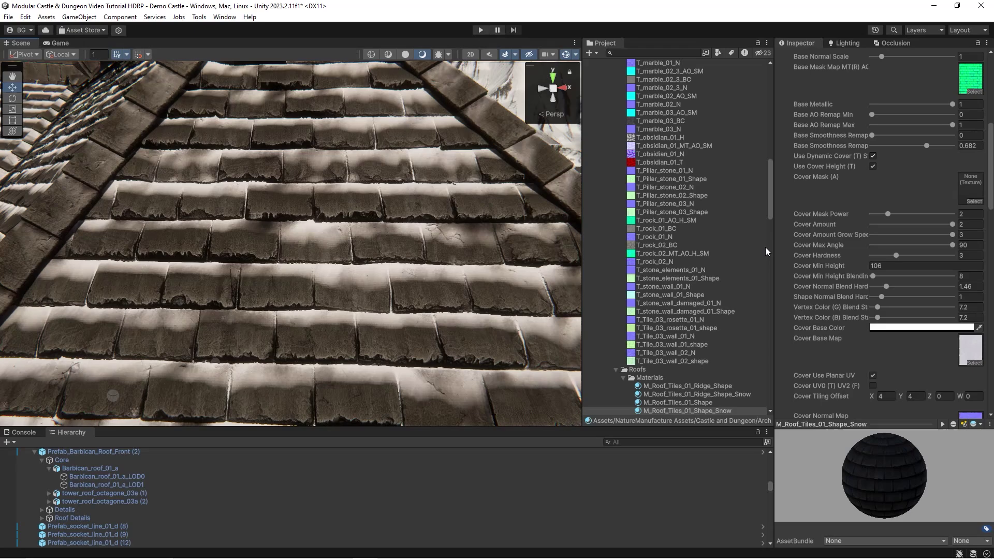
# Test Cover Amount and Cover Max Angle on the snowy roof material, returning them to 2 and 90
pyautogui.moveTo(921, 225); pyautogui.dragTo(955, 227)
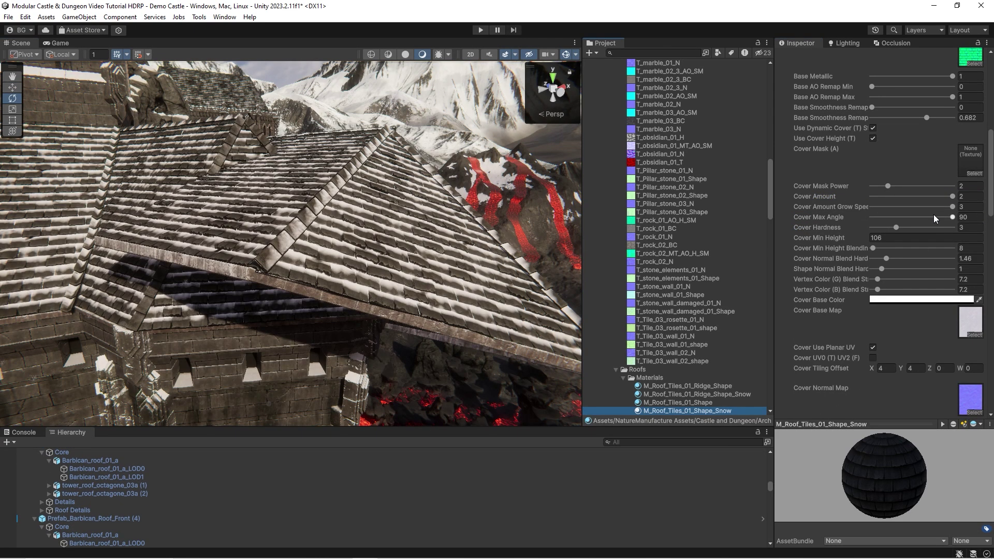
pyautogui.moveTo(953, 217)
pyautogui.mouseDown()
pyautogui.moveTo(901, 215)
pyautogui.moveTo(883, 227)
pyautogui.moveTo(954, 231)
pyautogui.mouseUp()
pyautogui.moveTo(518, 233); pyautogui.dragTo(476, 241, button='right')
pyautogui.moveTo(585, 244); pyautogui.dragTo(805, 206, button='right')
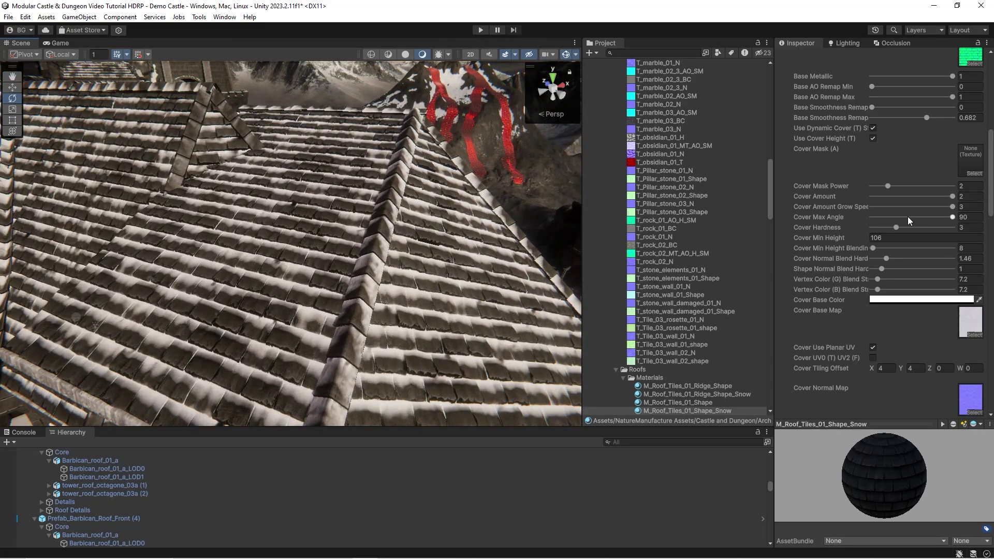
# Try Cover Max Angle at 33.5 and Cover Hardness at 0.12 on the roof material, and set Cover Hardness to 10
pyautogui.moveTo(908, 217); pyautogui.dragTo(889, 227)
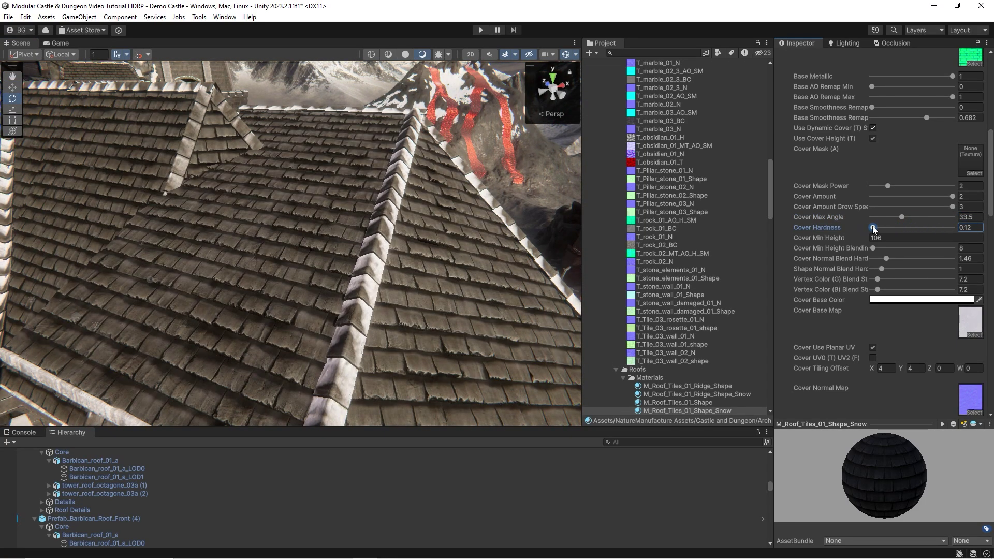
pyautogui.click(968, 228)
pyautogui.write('10')
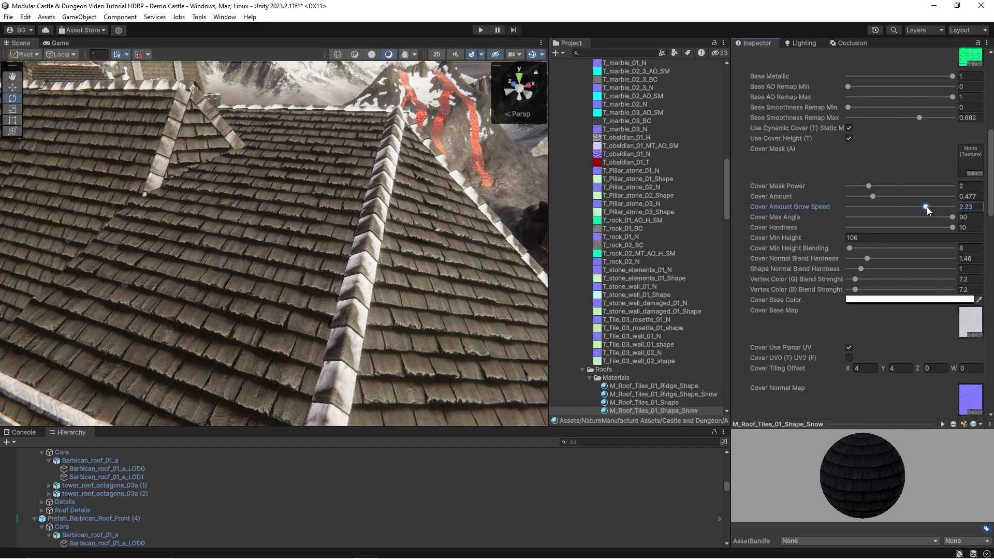
# Set the roof material's Cover Amount Grow Speed to 3 and its Cover Amount to 1.258
pyautogui.moveTo(927, 206); pyautogui.dragTo(955, 207)
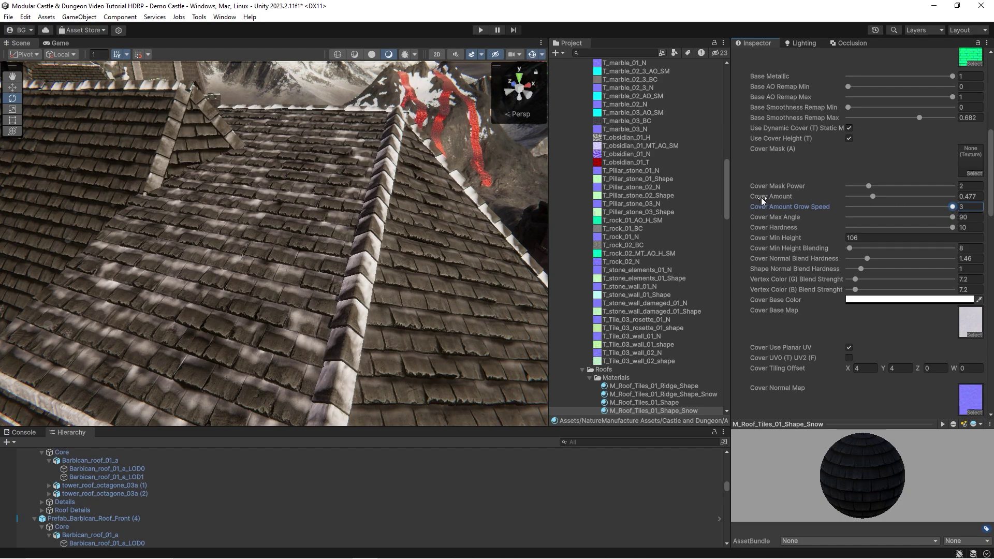
pyautogui.moveTo(873, 196); pyautogui.dragTo(954, 208)
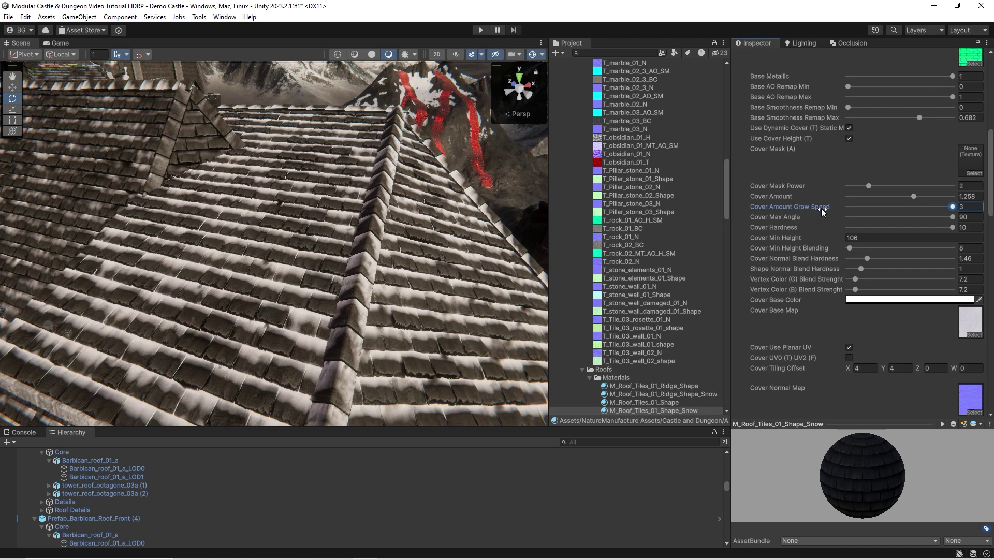
pyautogui.scroll(-3, 787, 250)
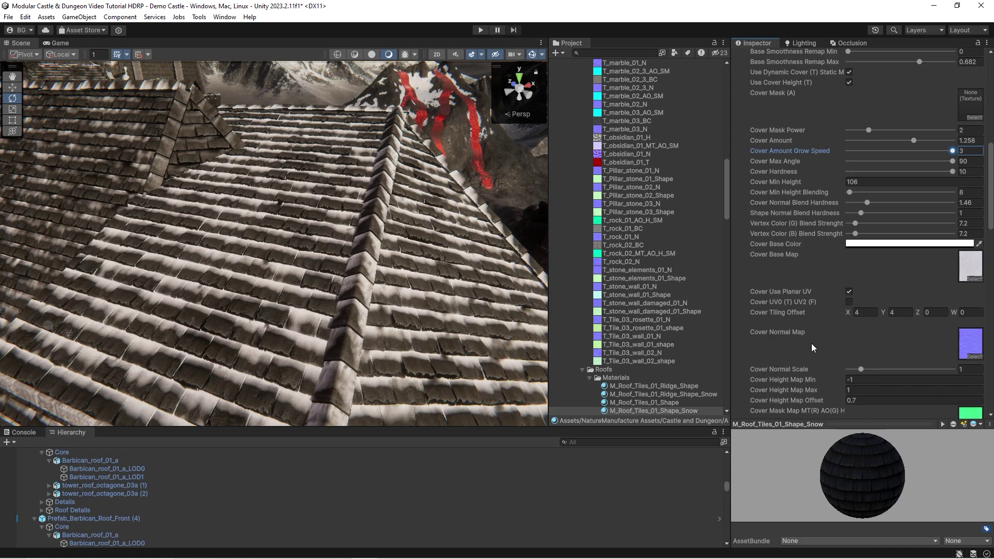
pyautogui.scroll(3, 817, 295)
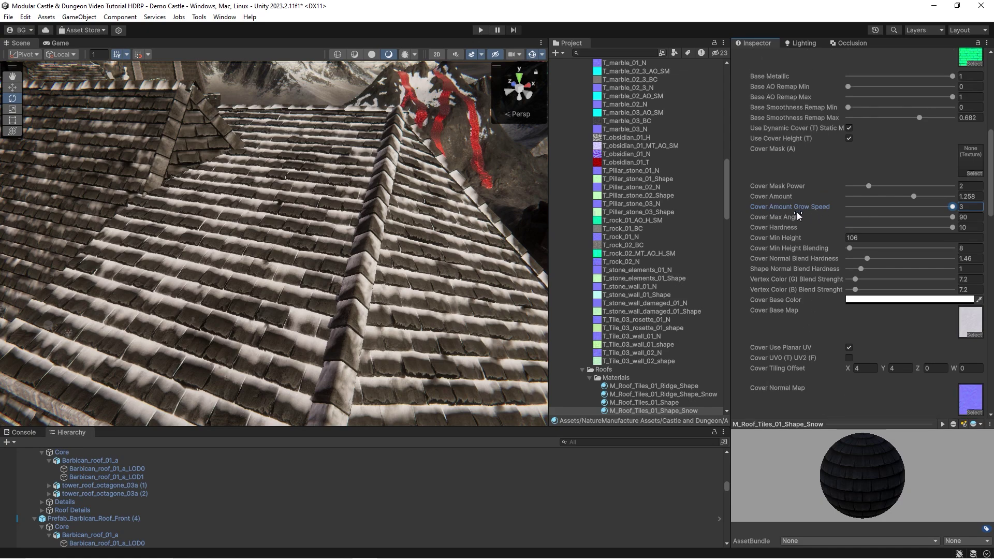
pyautogui.scroll(-10, 791, 235)
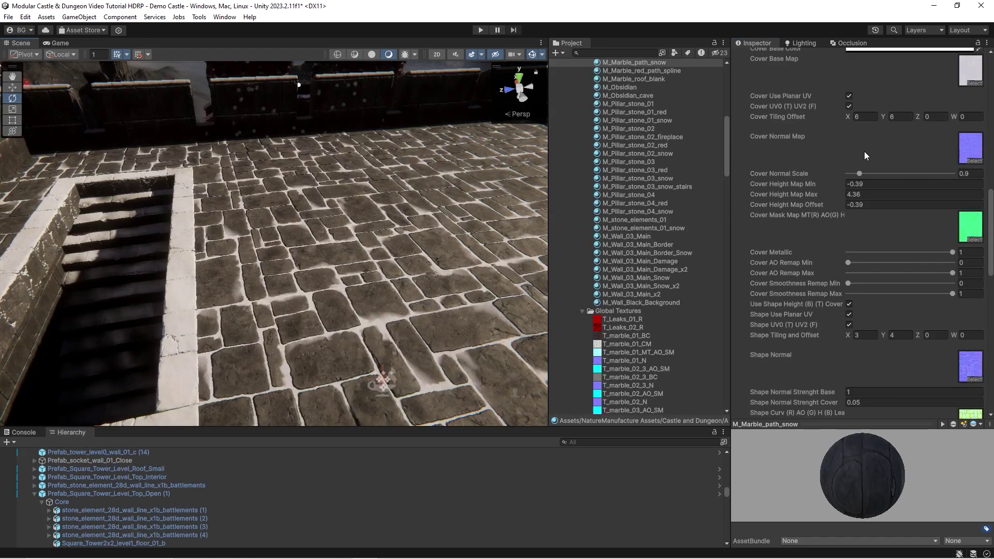
# Adjust M_Marble_path_snow's Cover Height Map Max to 5.11, Min to -0.71 and Offset to -0.57 while viewing the snowy paving
pyautogui.moveTo(357, 255)
pyautogui.mouseDown(button='right')
pyautogui.moveTo(380, 259)
pyautogui.moveTo(340, 259)
pyautogui.moveTo(375, 261)
pyautogui.mouseUp(button='right')
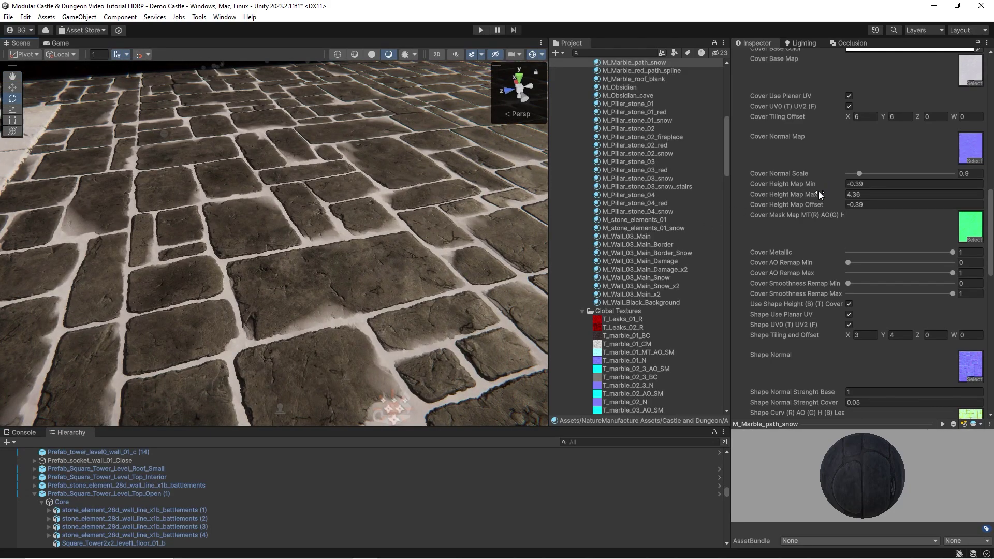
pyautogui.moveTo(813, 195)
pyautogui.mouseDown()
pyautogui.moveTo(855, 197)
pyautogui.moveTo(803, 200)
pyautogui.moveTo(815, 187)
pyautogui.mouseUp()
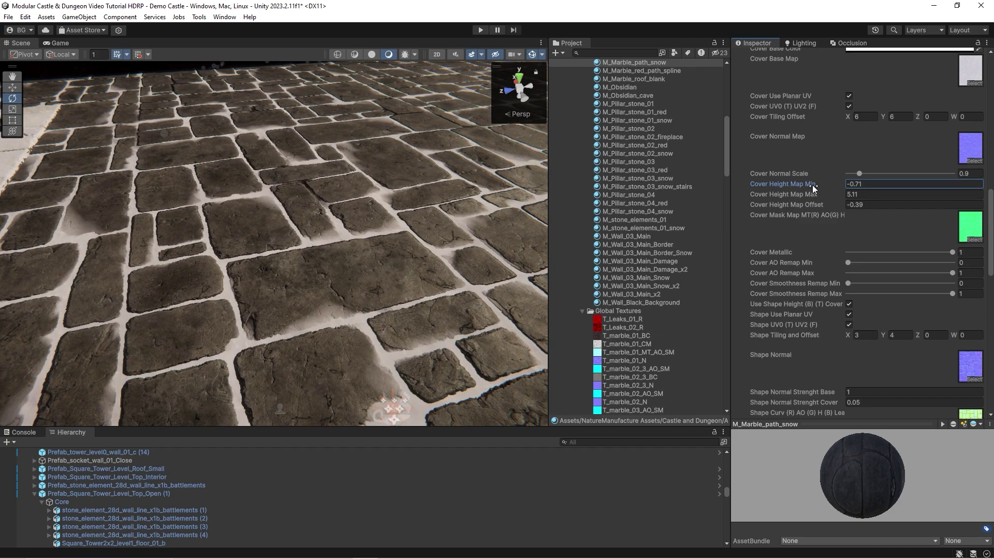
pyautogui.click(819, 205)
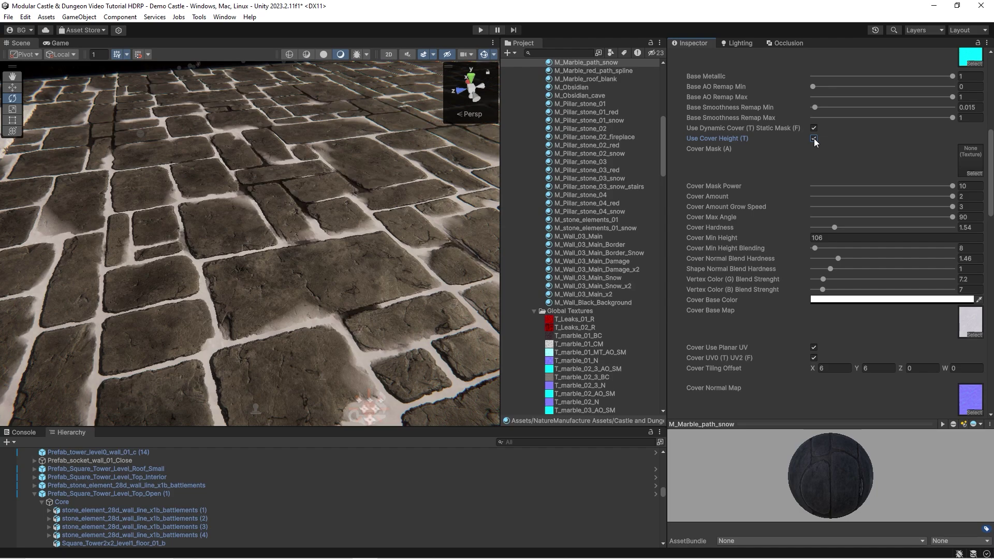
# Compare the snowy paving with Use Cover Height on and off, leaving the option off
pyautogui.click(814, 138)
pyautogui.moveTo(362, 202); pyautogui.dragTo(355, 215, button='right')
pyautogui.click(813, 139)
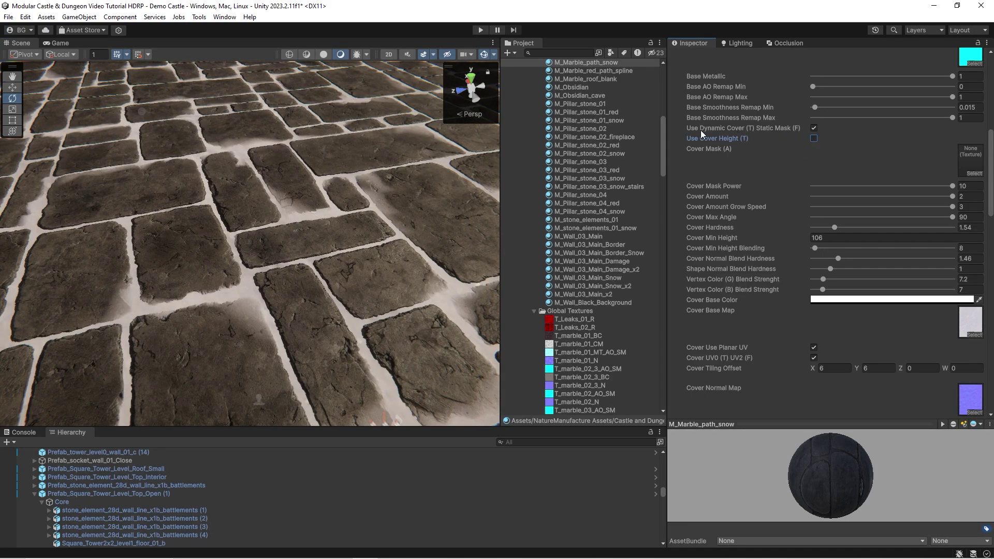
# Locate the cover mask map texture Snow Cover_MT_AO_H_SM and examine its blue channel in an enlarged preview
pyautogui.scroll(-3, 849, 186)
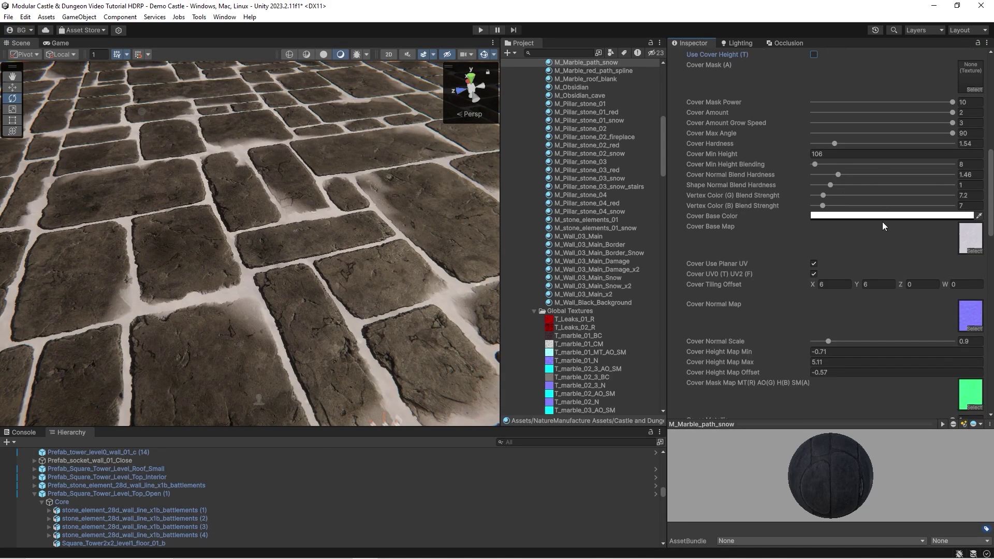
pyautogui.click(971, 397)
pyautogui.click(610, 409)
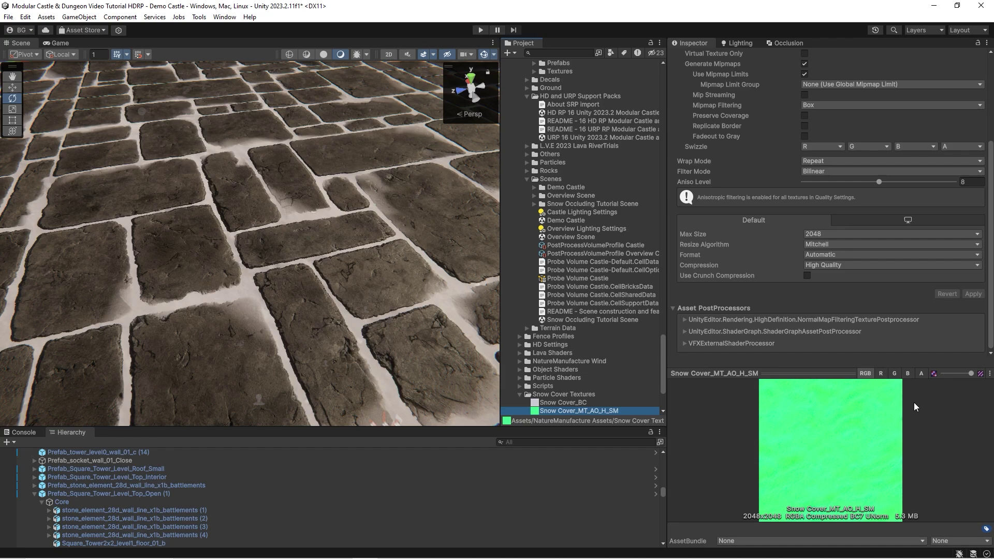
pyautogui.click(909, 373)
pyautogui.moveTo(824, 373); pyautogui.dragTo(823, 213)
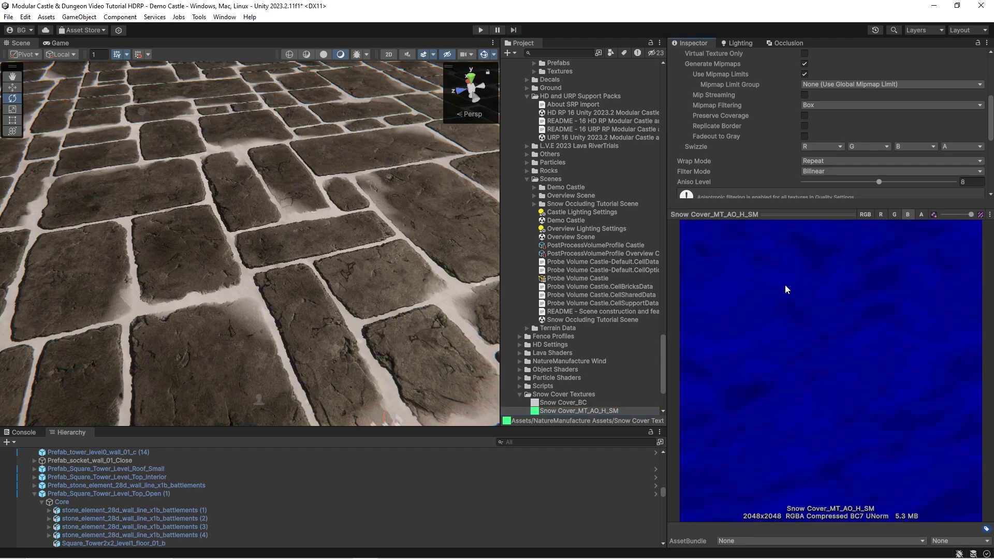
# Return to the M_Marble_path_snow material and compare Use Cover Height on and off, leaving it on
pyautogui.click(362, 236)
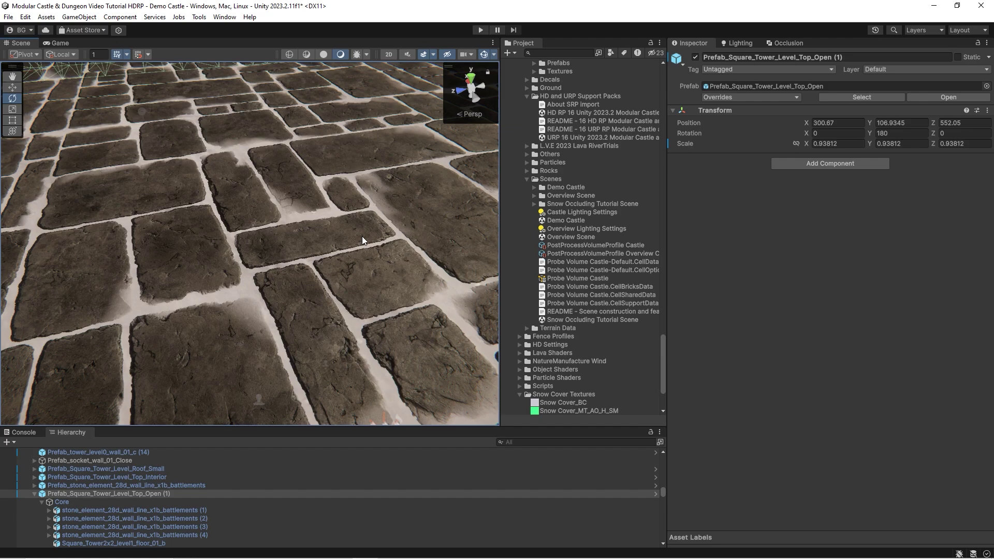
pyautogui.hotkey('ctrl', 'z')
pyautogui.hotkey('ctrl', 'z')
pyautogui.scroll(-8, 765, 207)
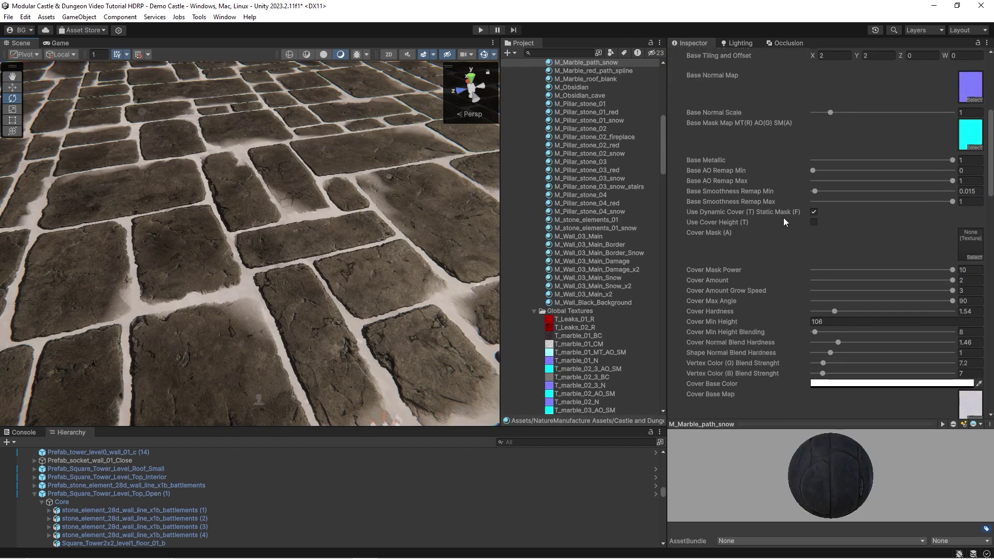
pyautogui.click(812, 223)
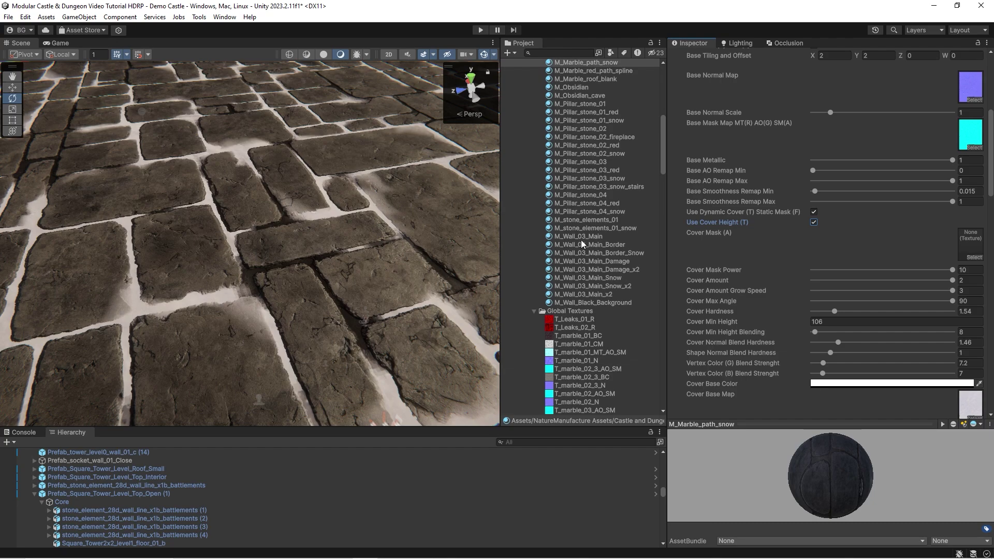
pyautogui.click(814, 223)
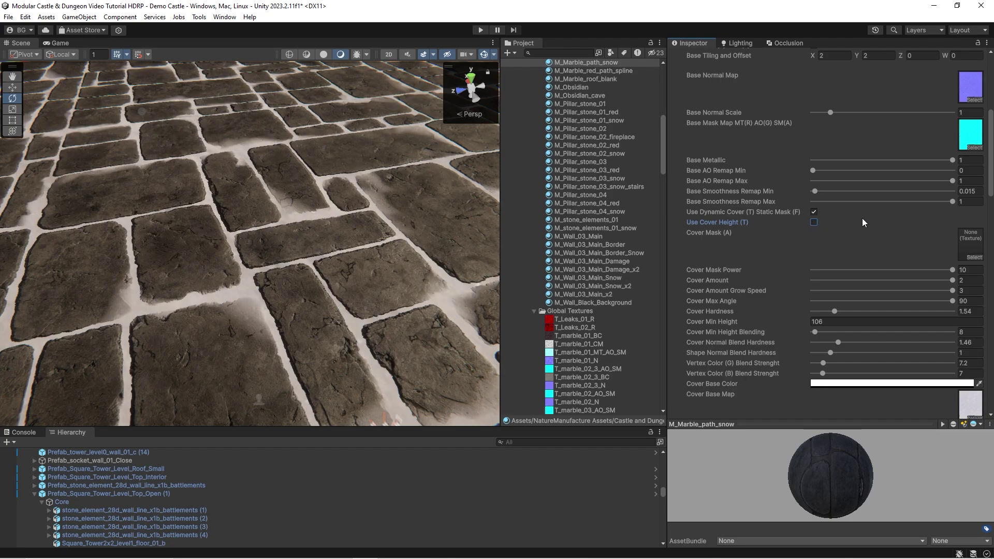
pyautogui.click(814, 223)
# Set M_Marble_path_snow's Cover Height Map Min to 0, Max to 1 and Offset to 0
pyautogui.scroll(-5, 846, 232)
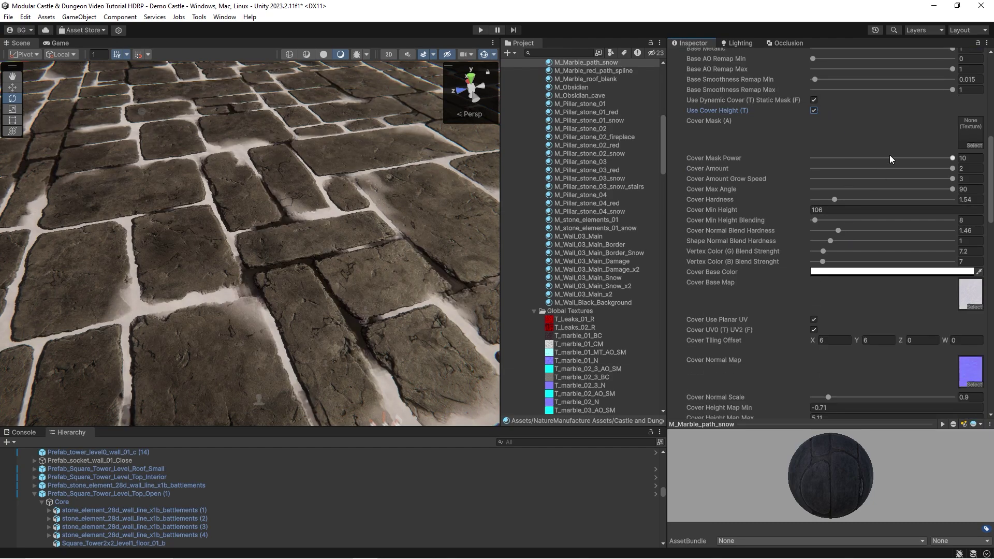
pyautogui.scroll(-4, 811, 295)
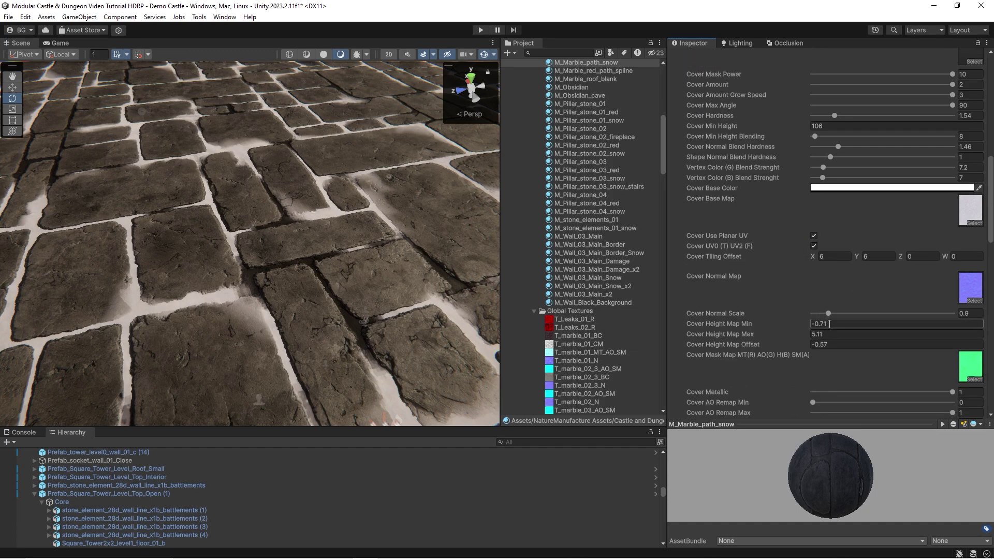
pyautogui.write('0')
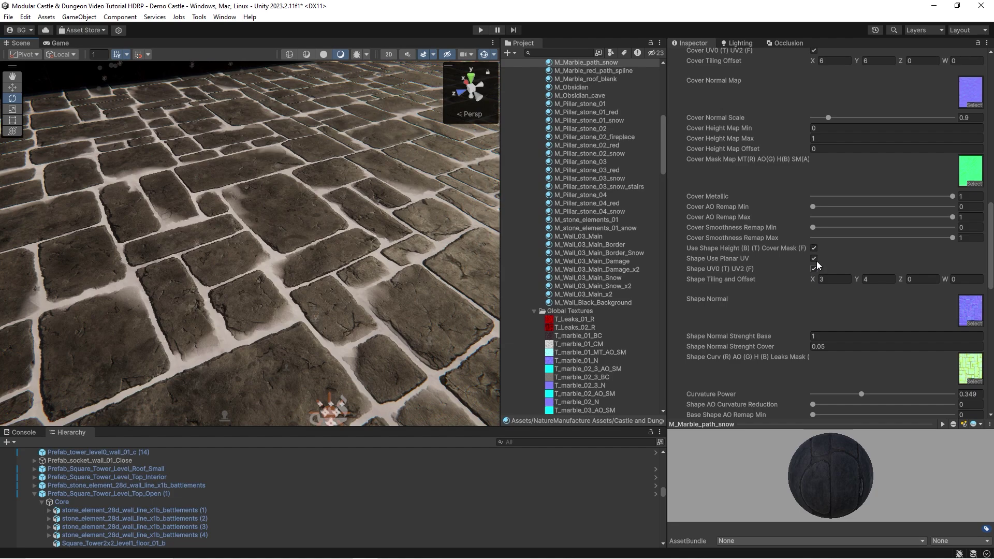
# Turn off Use Shape Height for M_Marble_path_snow and set Cover Height Map Min to -0.83 and Max to 2.65
pyautogui.click(813, 248)
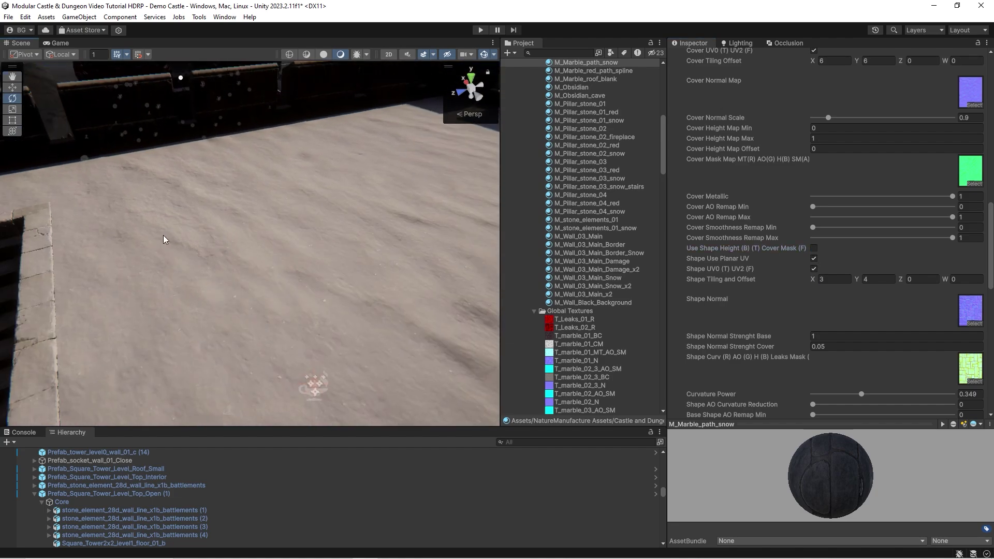
pyautogui.scroll(5, 818, 231)
pyautogui.scroll(2, 811, 231)
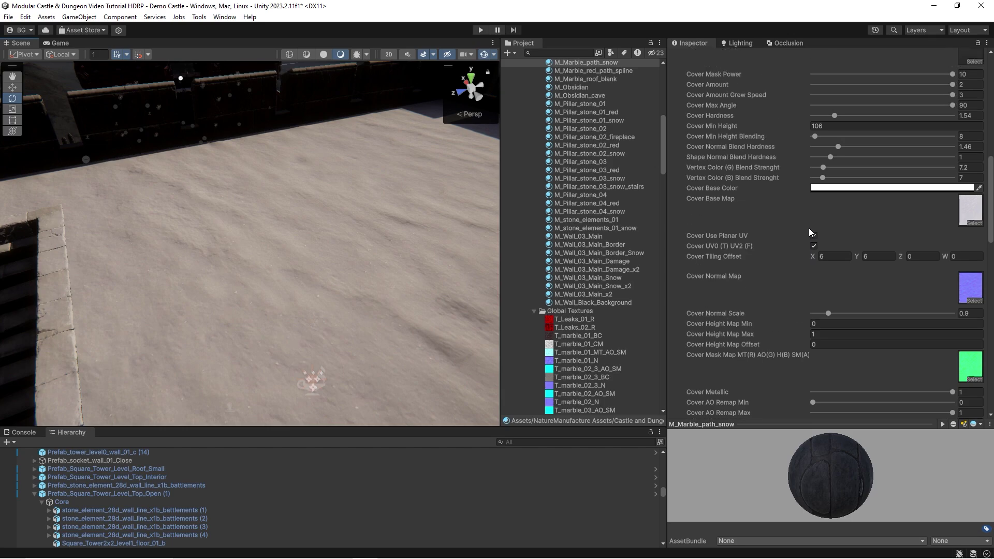
pyautogui.moveTo(782, 326)
pyautogui.mouseDown()
pyautogui.moveTo(769, 326)
pyautogui.moveTo(810, 337)
pyautogui.moveTo(785, 323)
pyautogui.mouseUp()
pyautogui.click(781, 334)
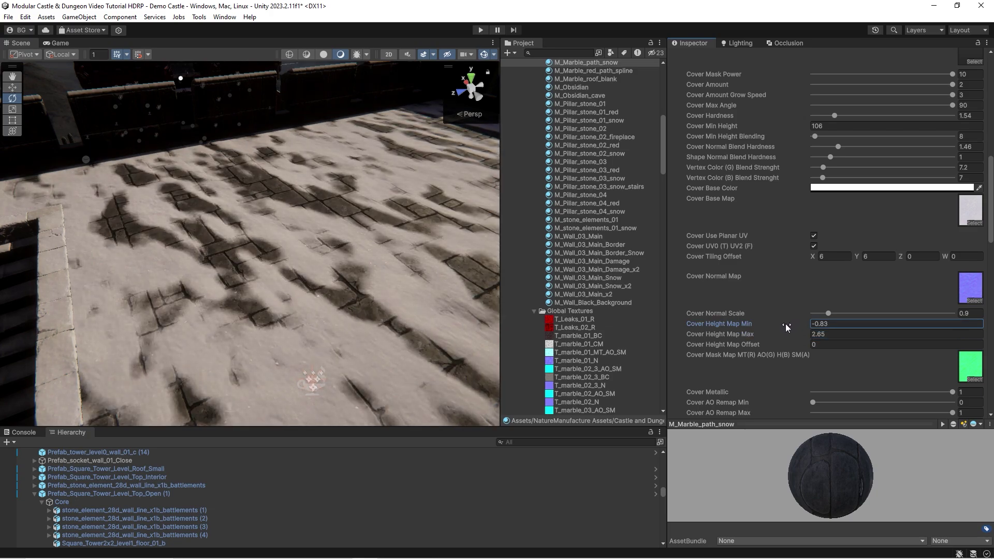
pyautogui.keyDown('alt'); pyautogui.moveTo(290, 233); pyautogui.dragTo(362, 289); pyautogui.keyUp('alt')
# Turn Use Shape Height back on for M_Marble_path_snow
pyautogui.scroll(-5, 777, 286)
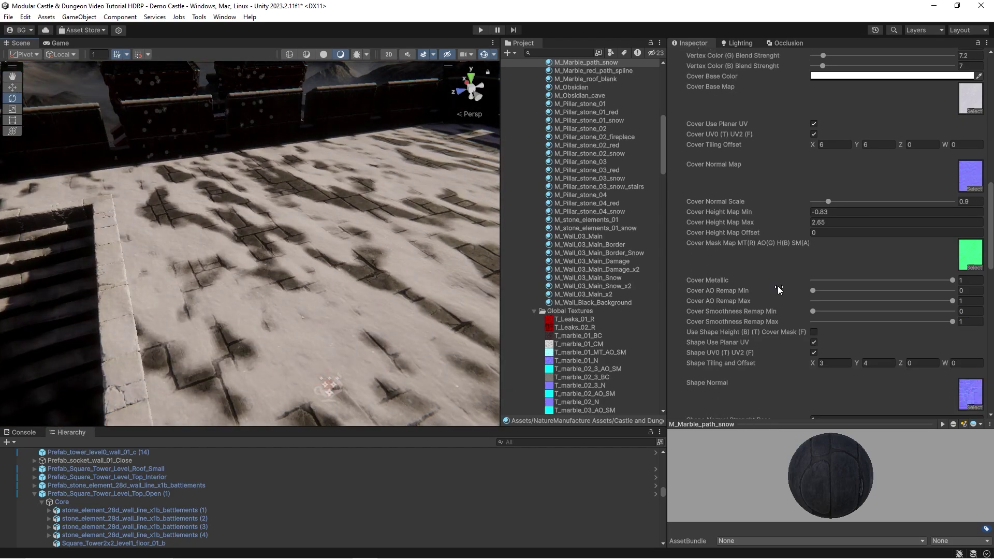
pyautogui.scroll(-3, 801, 285)
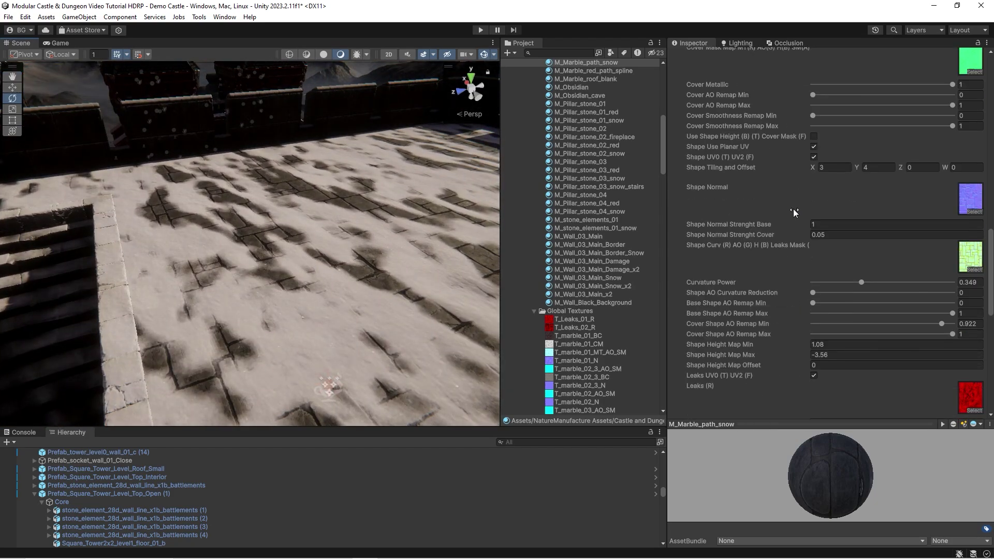
pyautogui.click(814, 136)
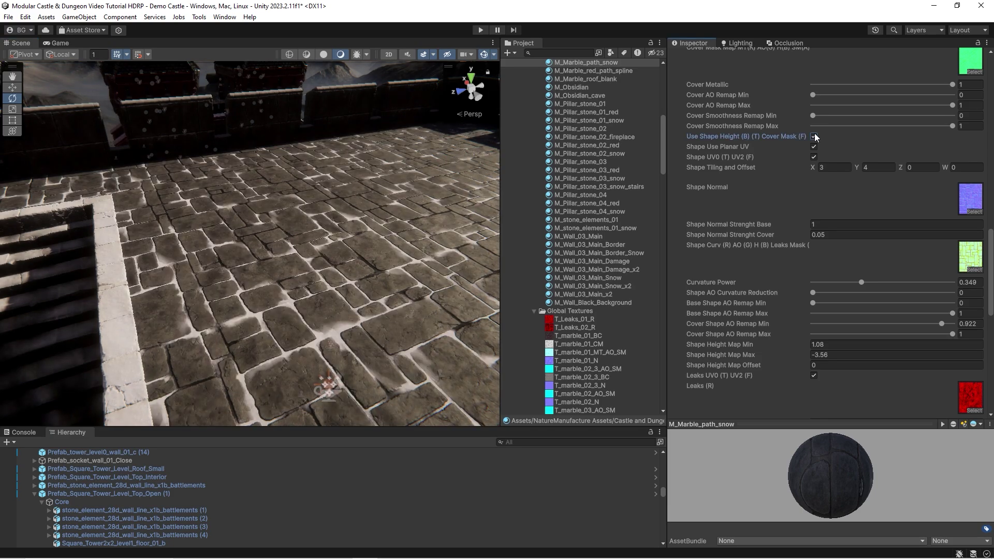
# Locate the shape mask texture T_Tile_03_wall_01_shape, examine its blue channel, and return to the M_Marble_path_snow material
pyautogui.click(972, 257)
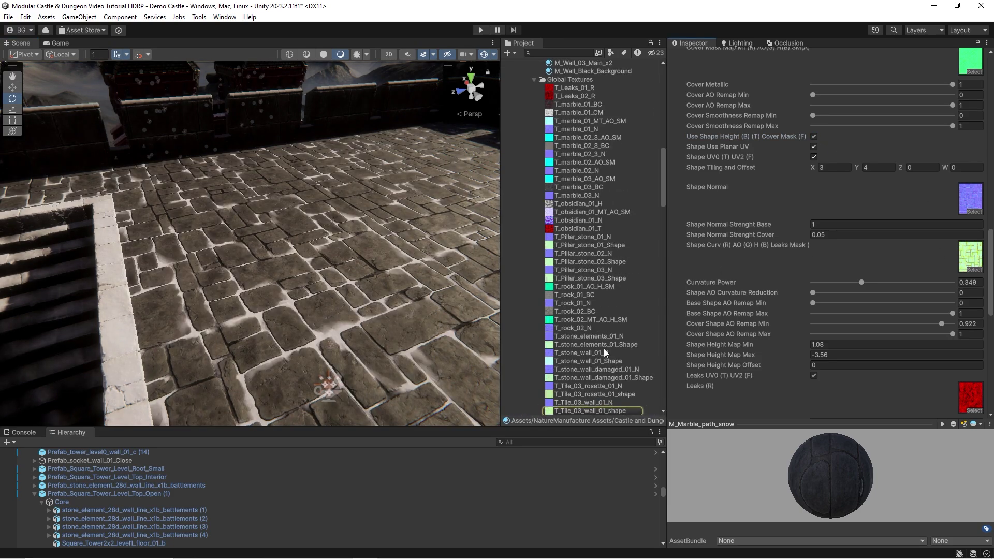
pyautogui.click(605, 411)
pyautogui.click(907, 215)
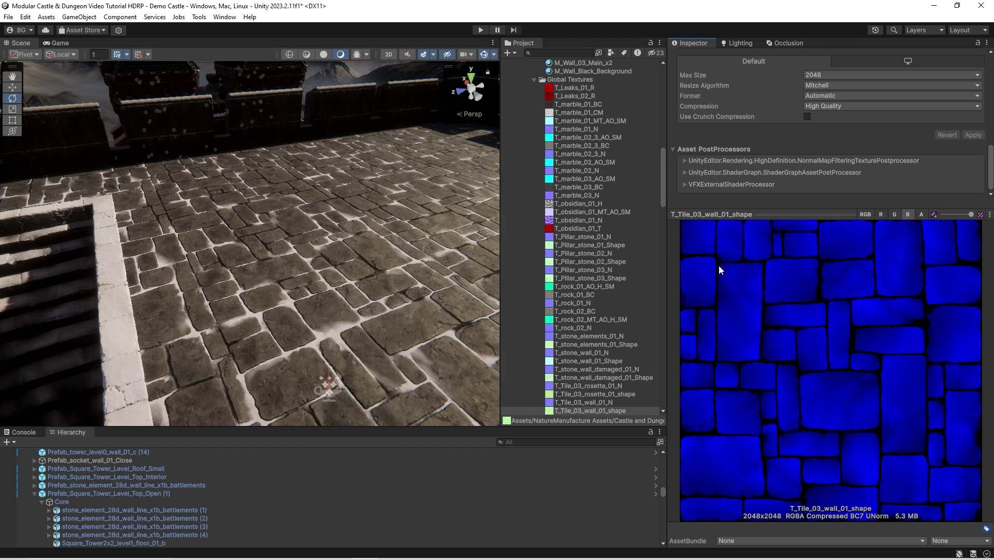
pyautogui.click(326, 266)
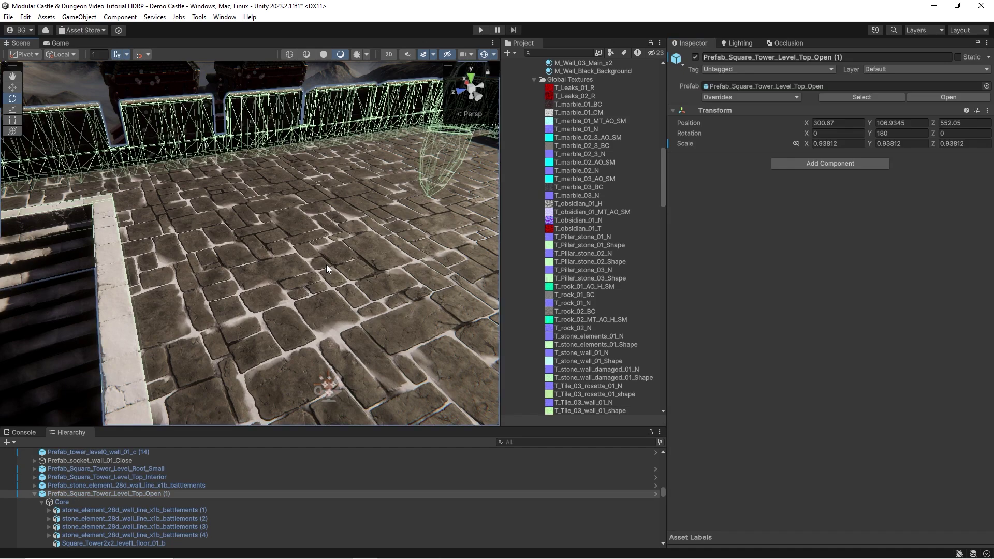
pyautogui.hotkey('ctrl', 'z')
pyautogui.hotkey('ctrl', 'z')
# Set M_Marble_path_snow's Shape Height Map Min to 0 and Max to 1
pyautogui.scroll(-10, 790, 232)
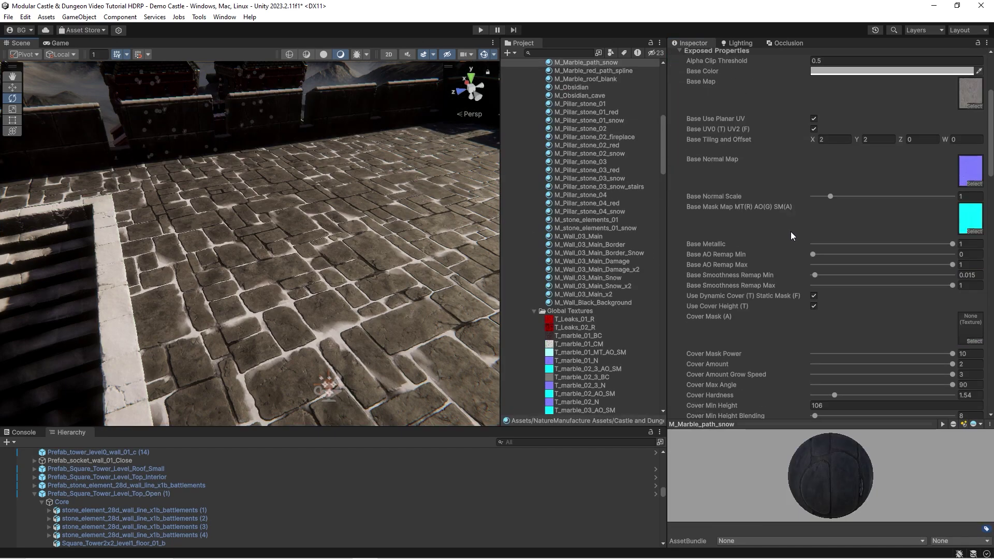
pyautogui.scroll(-4, 795, 249)
pyautogui.press('w')
pyautogui.moveTo(323, 238); pyautogui.dragTo(325, 237, button='right')
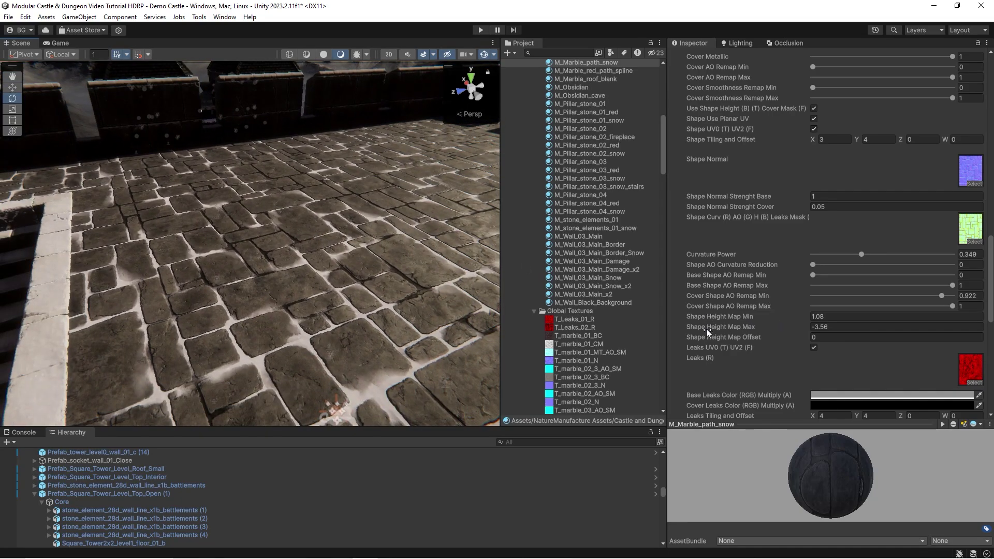
pyautogui.click(854, 326)
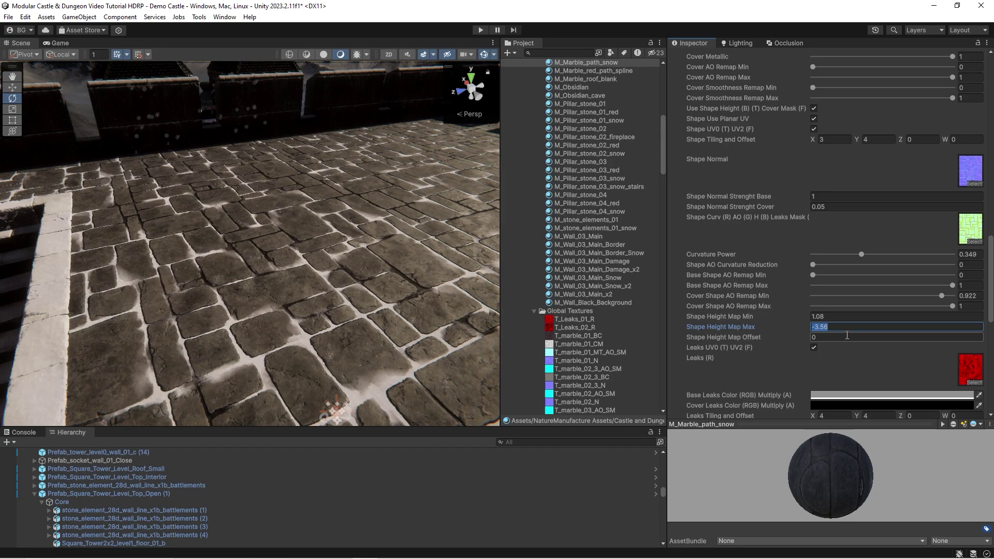
pyautogui.click(837, 316)
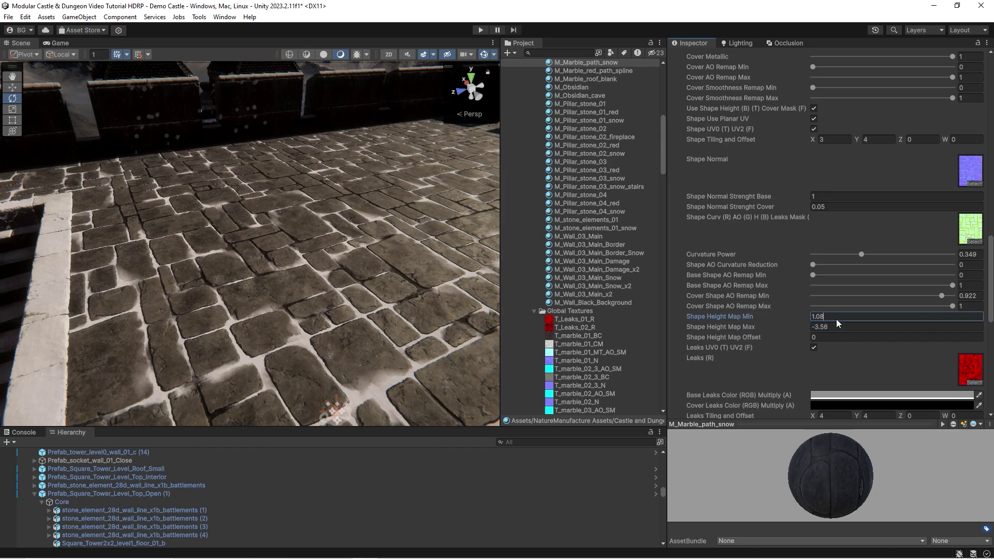
pyautogui.write('0')
pyautogui.click(839, 326)
pyautogui.write('1')
pyautogui.press('Return')
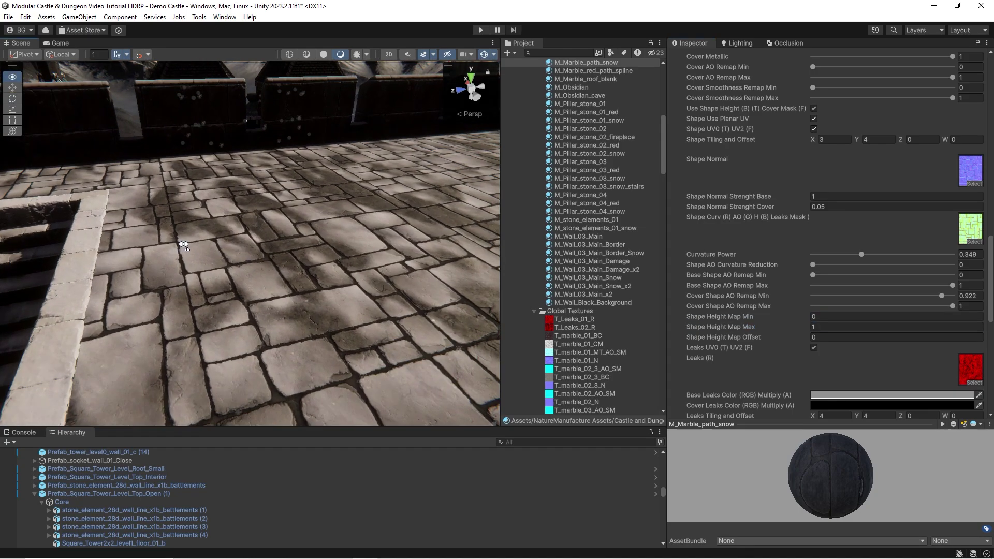
# Recheck the shape mask texture's blue channel against the paving and return to M_Marble_path_snow's shape height settings
pyautogui.doubleClick(971, 234)
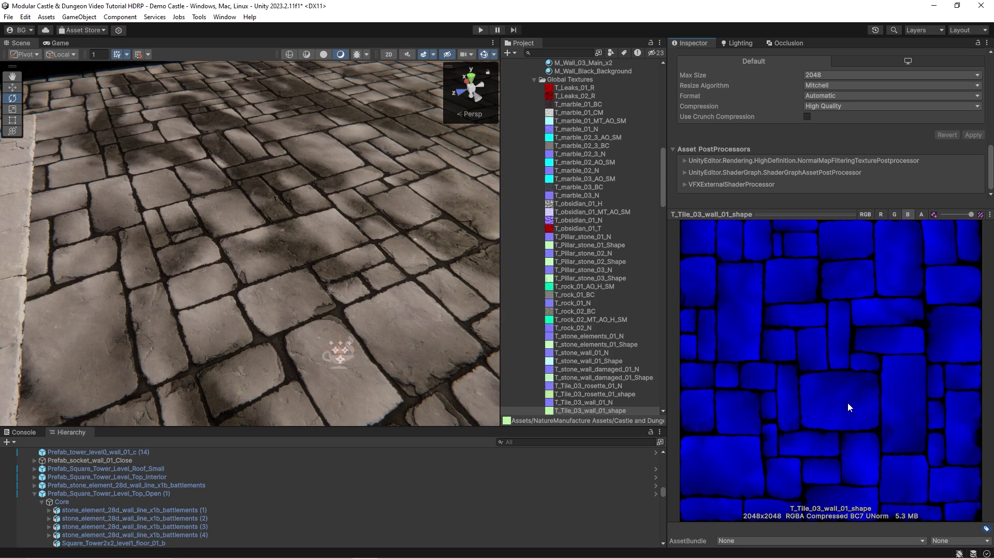
pyautogui.hotkey('ctrl', 'z')
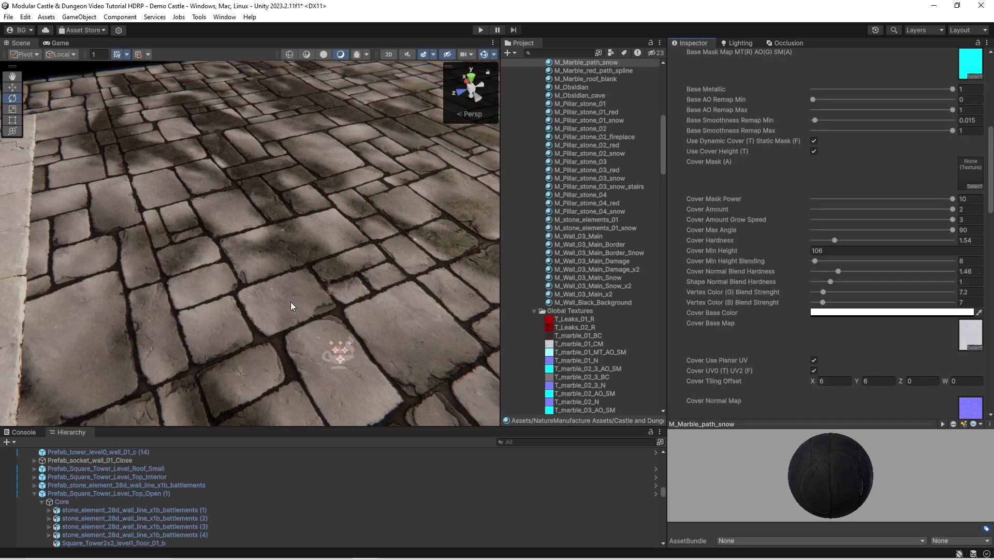
pyautogui.scroll(-5, 853, 276)
pyautogui.scroll(-1, 832, 300)
pyautogui.scroll(-5, 832, 301)
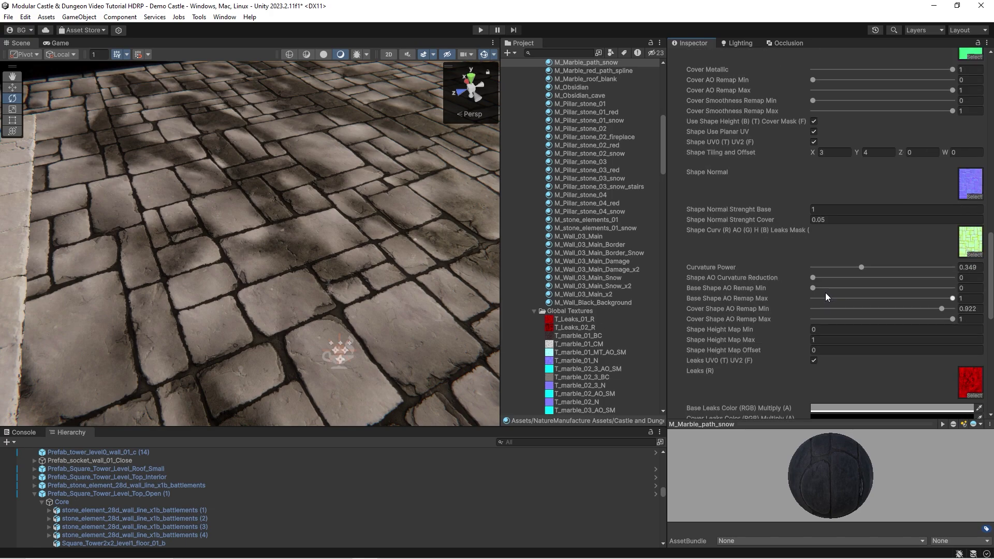
# Invert the paving's shape height range by setting Shape Height Map Min to 1 and Max to -0.79
pyautogui.click(825, 329)
pyautogui.write('1')
pyautogui.click(819, 340)
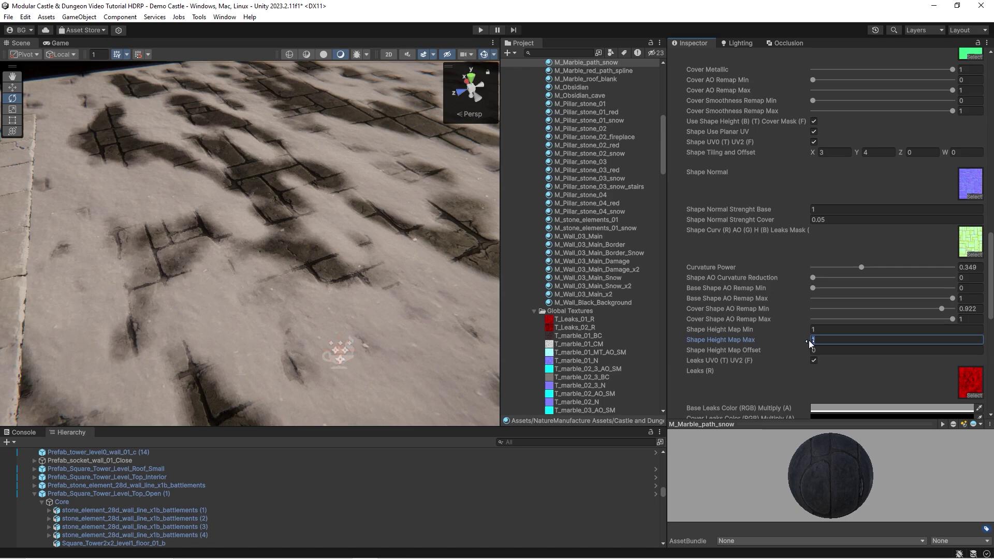
pyautogui.write('-0.9')
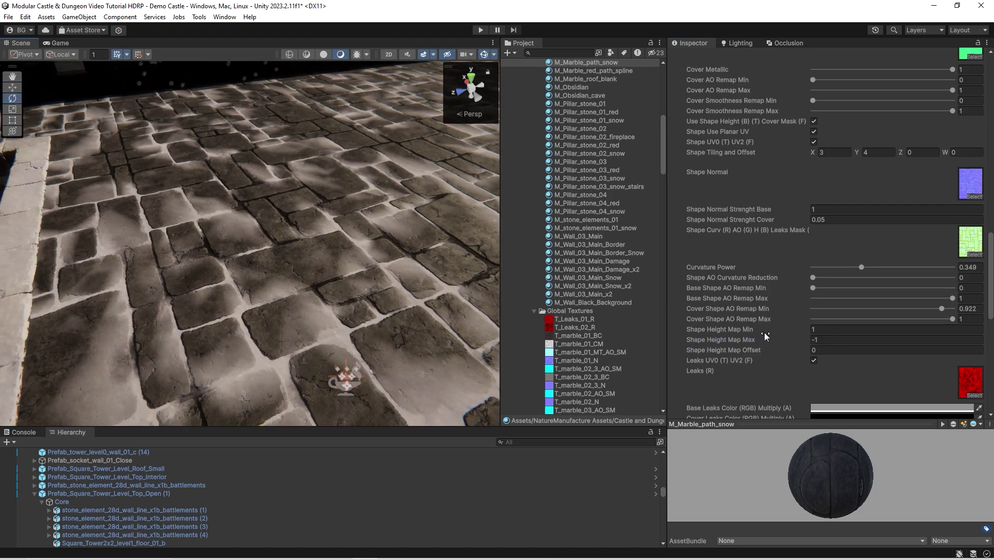
pyautogui.moveTo(786, 341); pyautogui.dragTo(790, 341)
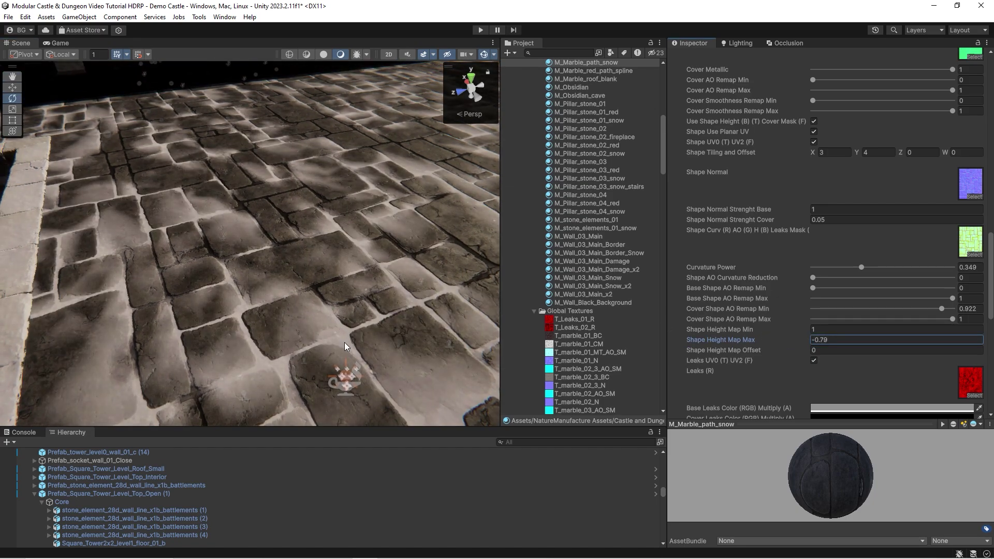
# Set the paving's Shape Height Map Min to 5.23, Max to -4.21 and Offset to 0.05
pyautogui.click(817, 330)
pyautogui.write('3')
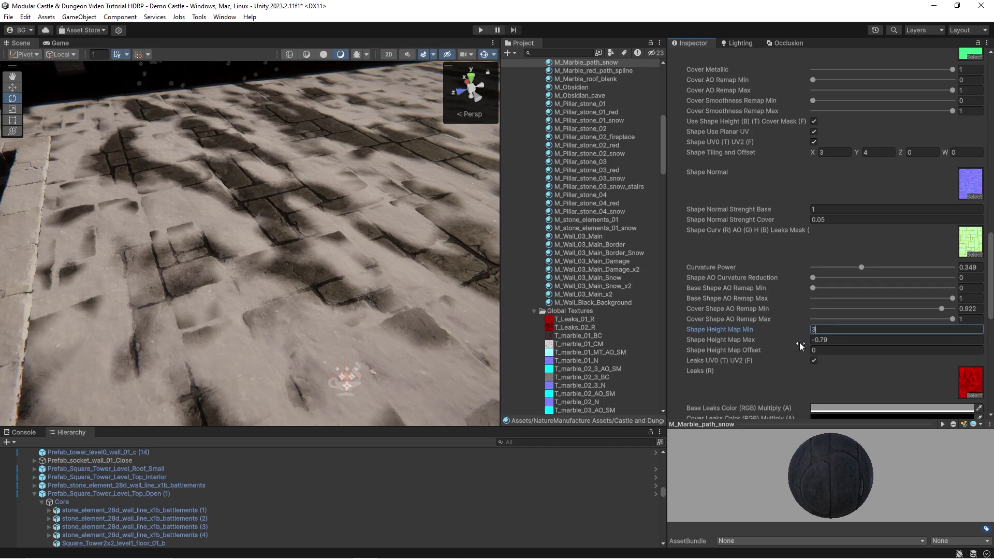
pyautogui.hotkey('ctrl', 'z')
pyautogui.moveTo(791, 341); pyautogui.dragTo(813, 343)
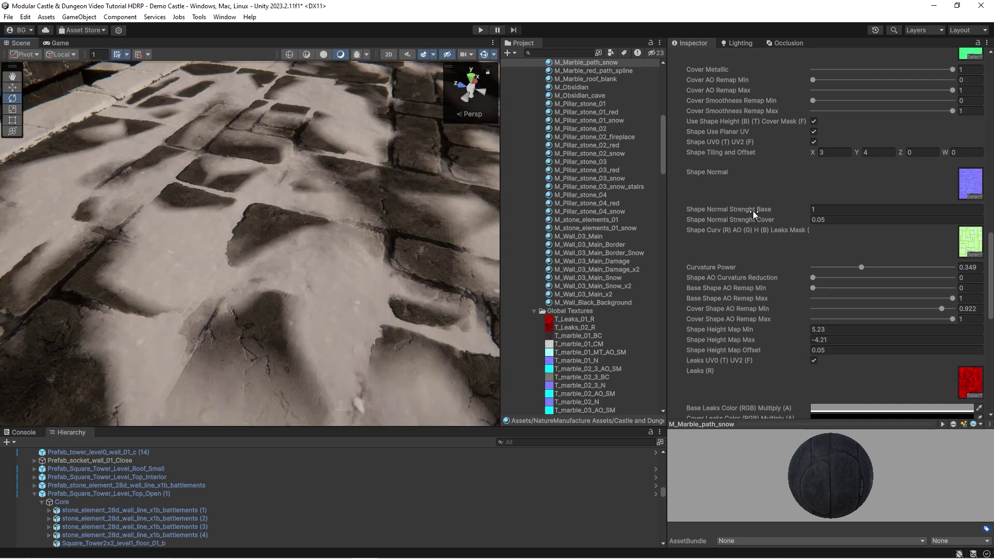
# Try a different Shape Normal Strenght Base value on the paving, undo it, and inspect the stones up close
pyautogui.moveTo(752, 210)
pyautogui.mouseDown()
pyautogui.moveTo(718, 208)
pyautogui.moveTo(775, 209)
pyautogui.moveTo(756, 209)
pyautogui.moveTo(760, 218)
pyautogui.moveTo(801, 212)
pyautogui.mouseUp()
pyautogui.hotkey('ctrl', 'z')
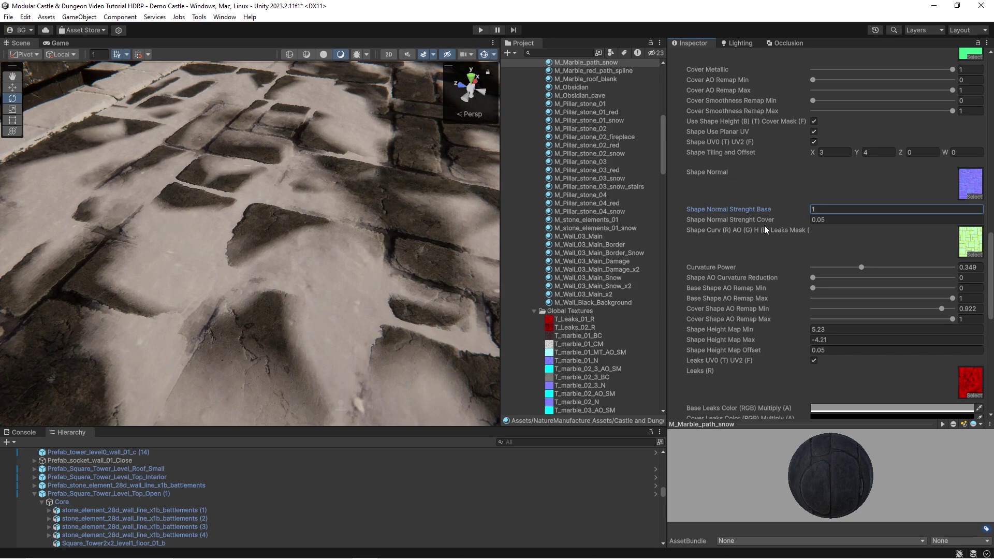
pyautogui.scroll(5, 330, 217)
pyautogui.press('s')
pyautogui.scroll(-5, 286, 225)
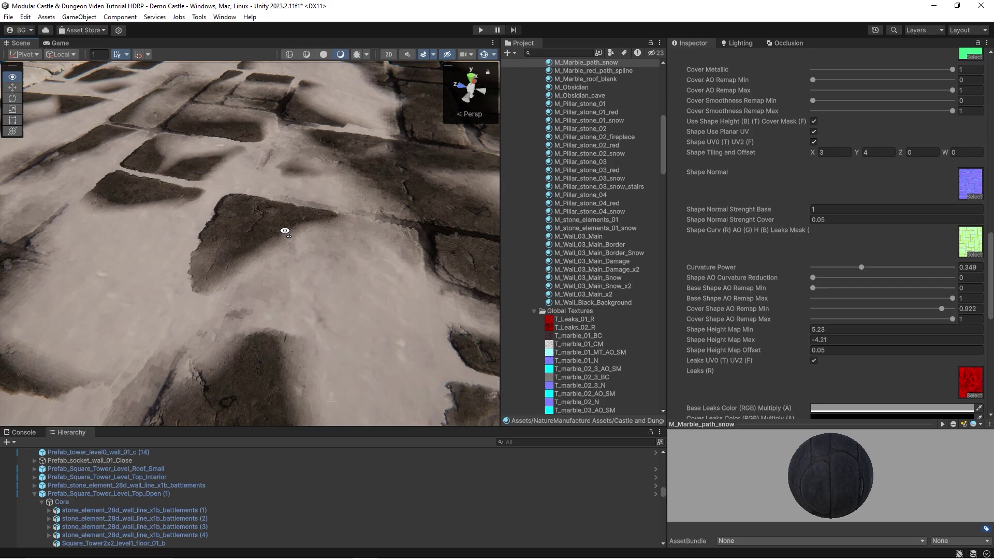
# Test Shape Normal Strenght Cover on the snowy paving and set it to 0.16
pyautogui.moveTo(740, 220)
pyautogui.mouseDown()
pyautogui.moveTo(763, 219)
pyautogui.moveTo(357, 250)
pyautogui.mouseUp()
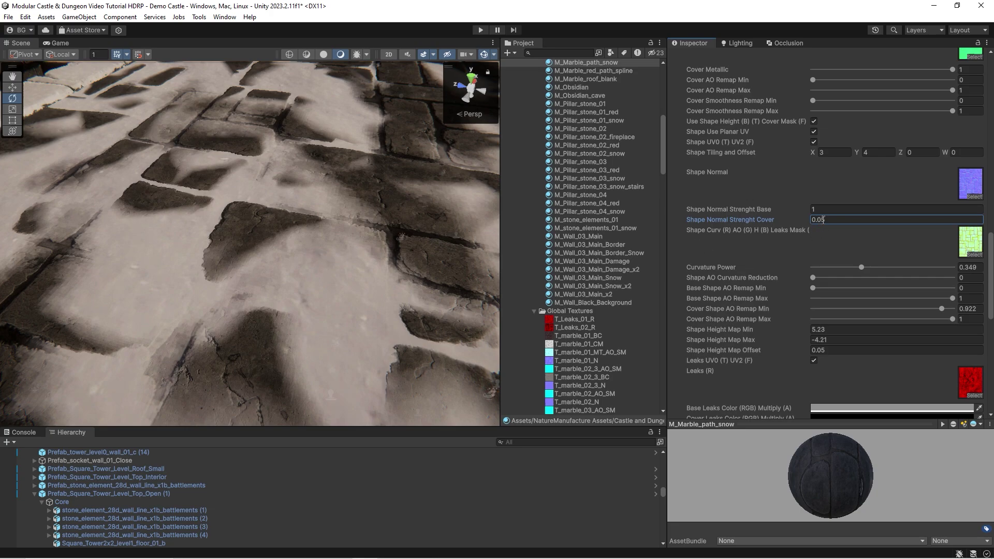
pyautogui.write('1')
pyautogui.moveTo(781, 220); pyautogui.dragTo(781, 219)
pyautogui.moveTo(315, 256); pyautogui.dragTo(266, 251, button='right')
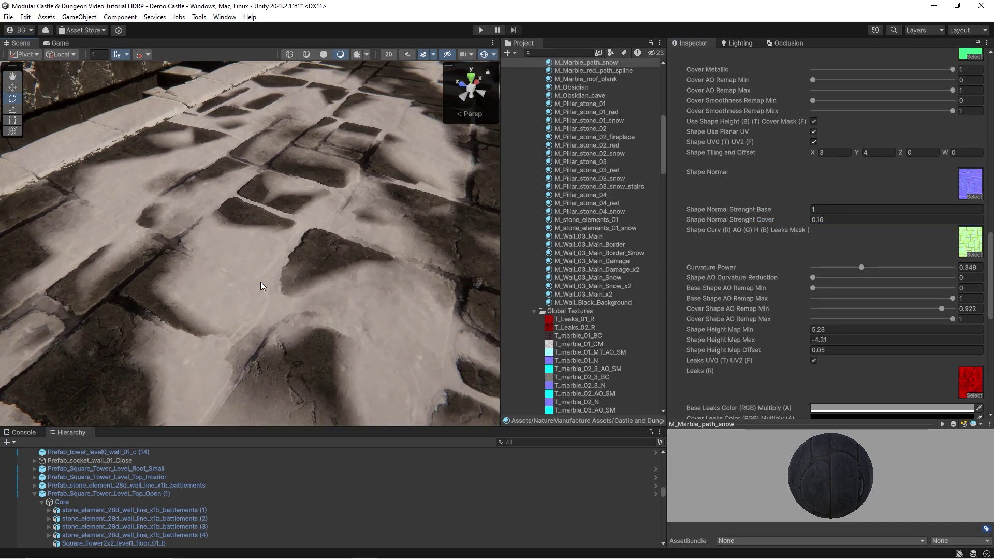
pyautogui.moveTo(201, 289); pyautogui.dragTo(255, 290, button='right')
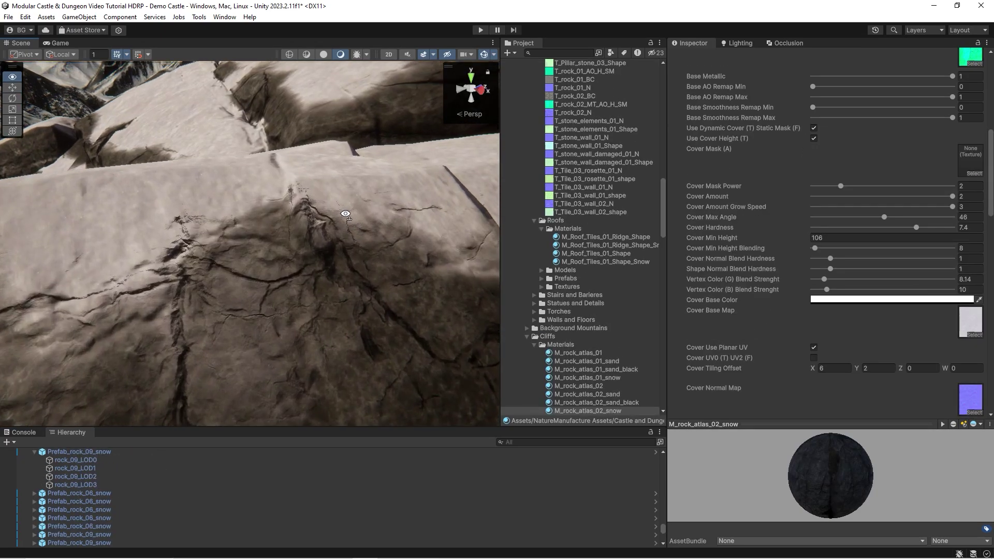
# Vary Cover Amount on M_rock_atlas_02_snow, return it to 2, and inspect the snow edge along the rock's cracks
pyautogui.moveTo(363, 244); pyautogui.dragTo(401, 236, button='right')
pyautogui.moveTo(274, 266)
pyautogui.mouseDown(button='right')
pyautogui.moveTo(291, 264)
pyautogui.moveTo(284, 272)
pyautogui.mouseUp(button='right')
pyautogui.moveTo(941, 196); pyautogui.dragTo(992, 207)
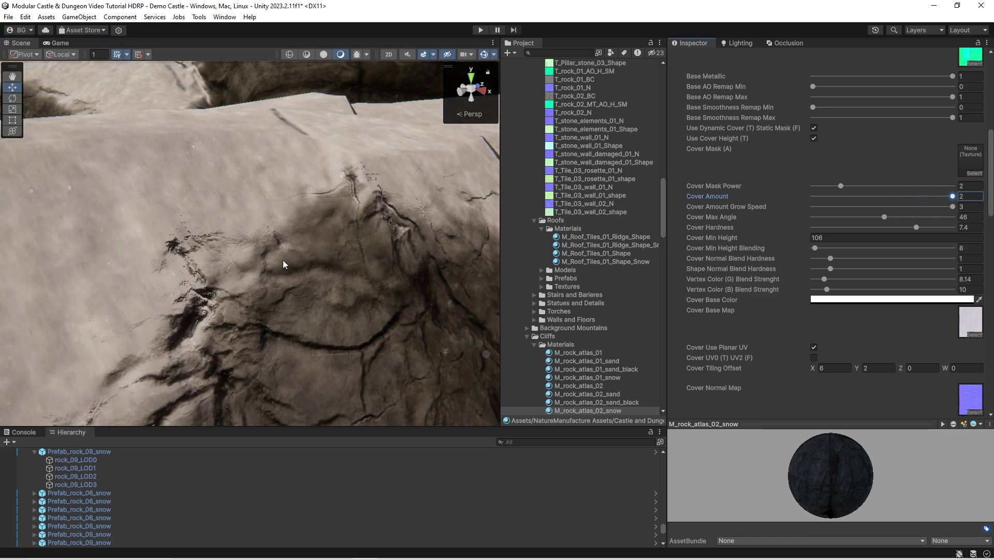
pyautogui.moveTo(277, 188); pyautogui.dragTo(242, 180, button='right')
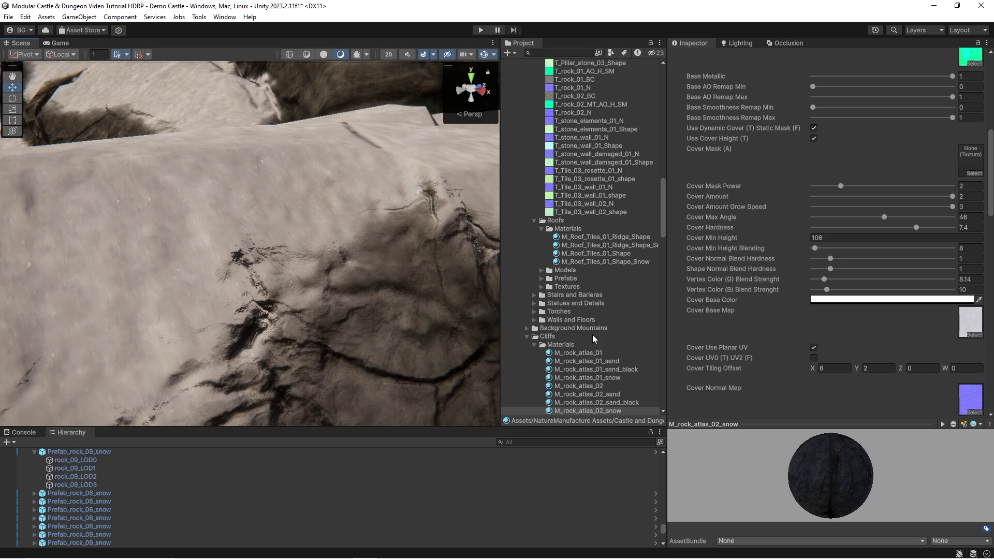
pyautogui.moveTo(262, 333); pyautogui.dragTo(312, 327, button='right')
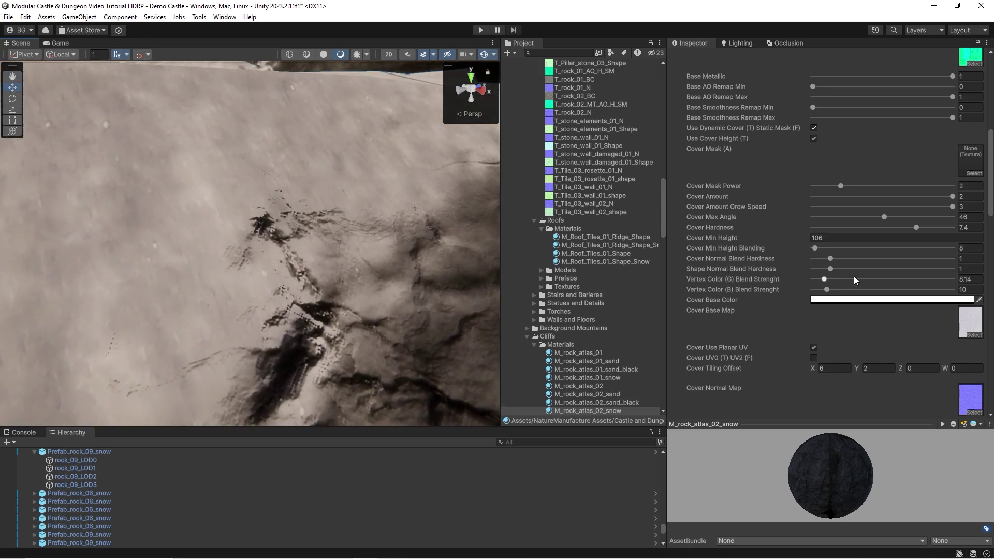
# Test both blend hardness values on M_rock_atlas_02_snow, setting Cover Normal Blend Hardness to 2.96 and Shape Normal Blend Hardness to 2.9
pyautogui.moveTo(830, 258); pyautogui.dragTo(985, 280)
pyautogui.moveTo(310, 233); pyautogui.dragTo(239, 245, button='right')
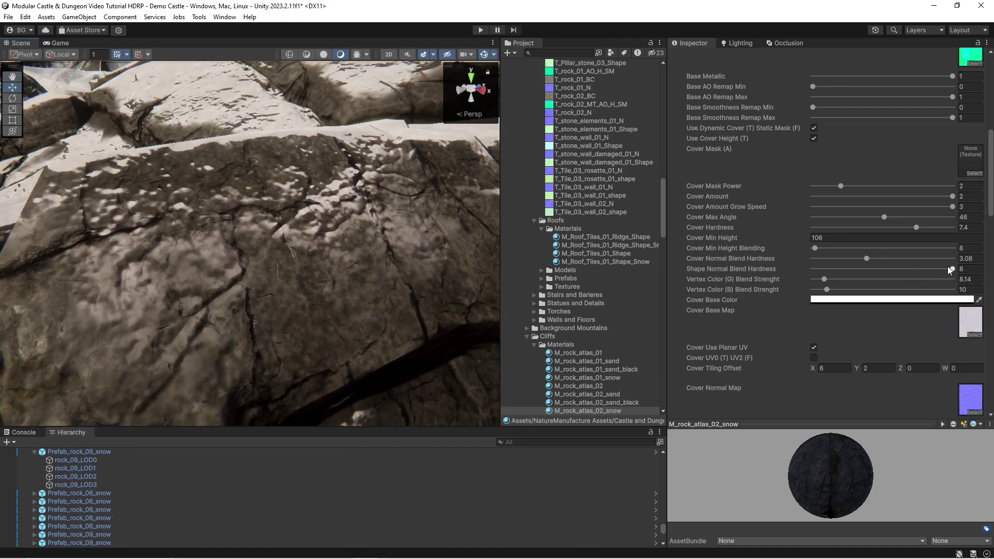
pyautogui.moveTo(949, 268); pyautogui.dragTo(864, 258)
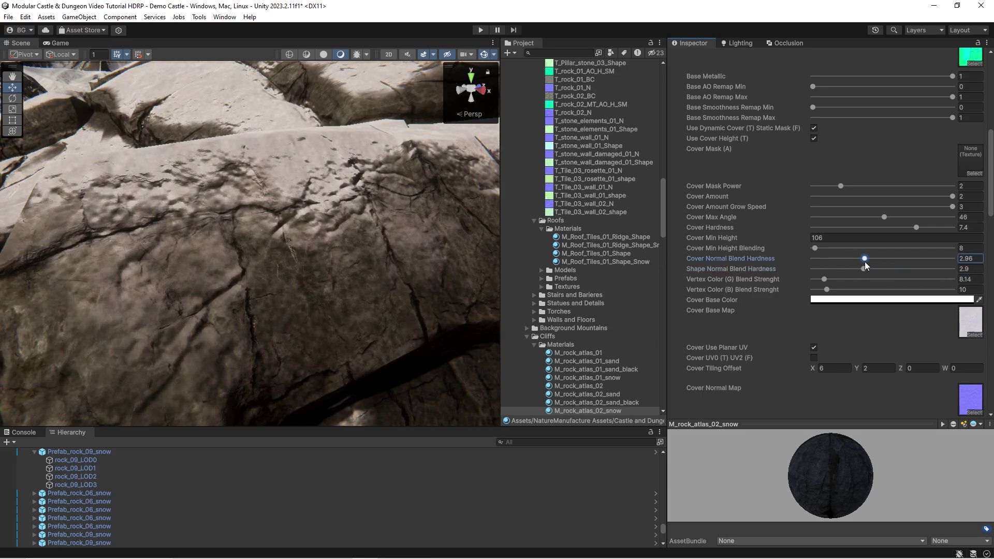
pyautogui.moveTo(213, 243); pyautogui.dragTo(280, 233, button='right')
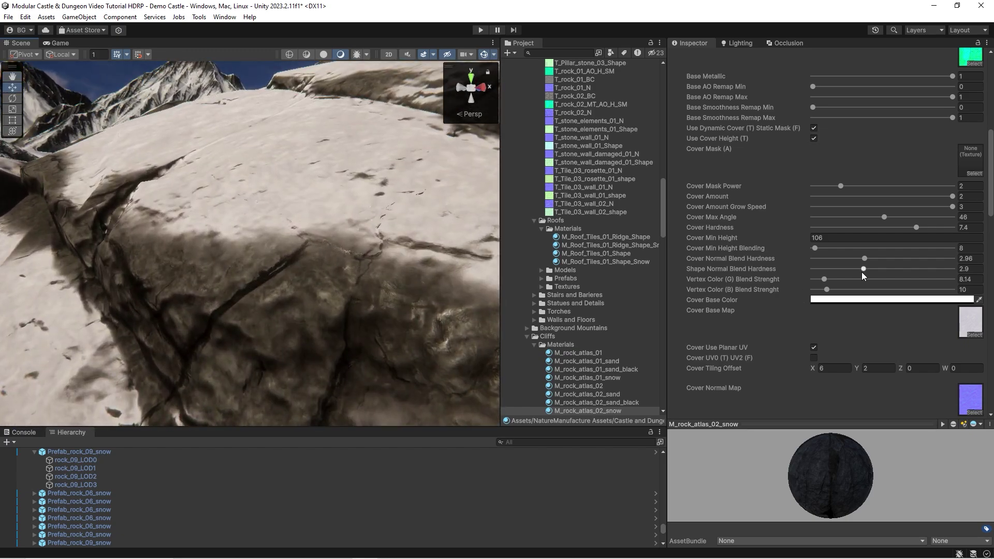
# Compare the rocks' snow with Shape Normal Blend Hardness at 8, and set it to 2.93
pyautogui.moveTo(861, 272); pyautogui.dragTo(963, 268)
pyautogui.moveTo(249, 259); pyautogui.dragTo(243, 222, button='right')
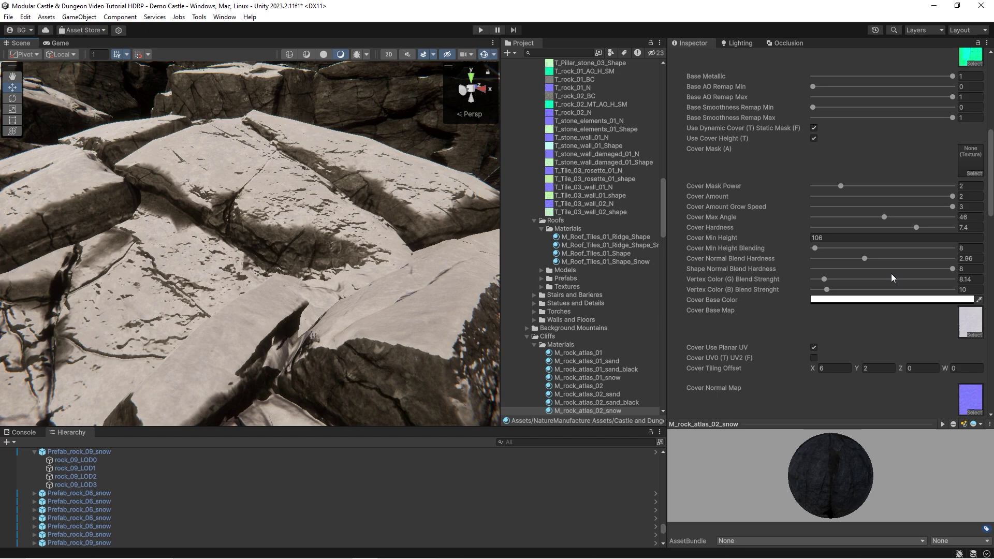
pyautogui.moveTo(890, 271); pyautogui.dragTo(866, 293)
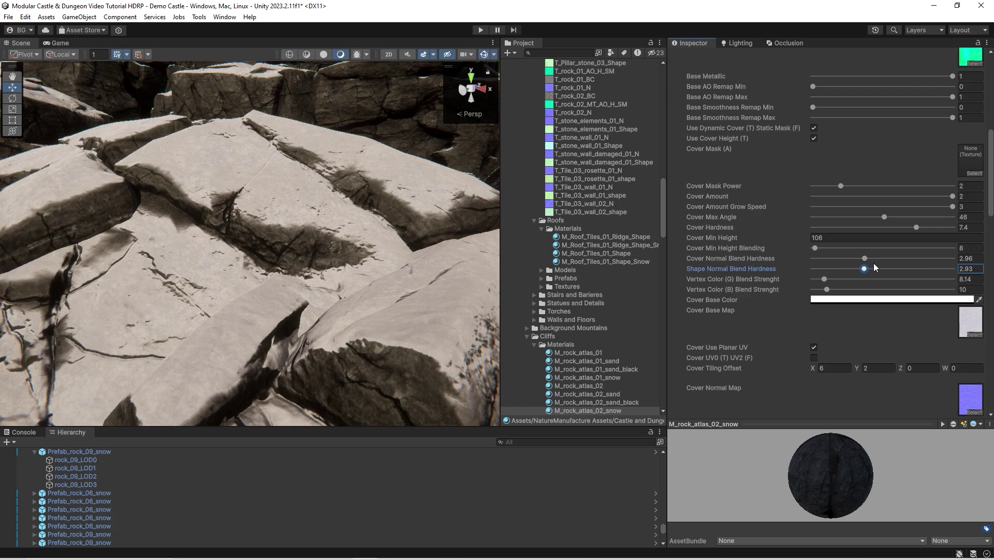
# Set the rocks' Cover Normal Blend Hardness to 3.02 and Shape Normal Blend Hardness to 3.14, and open the courtyard's M_Marble_path_snow cover settings
pyautogui.moveTo(864, 259); pyautogui.dragTo(743, 278)
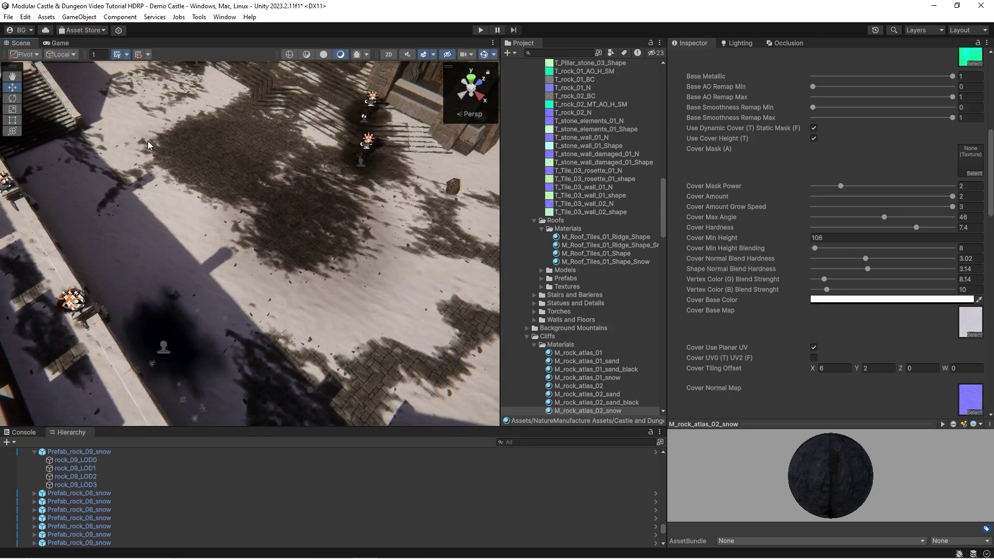
pyautogui.moveTo(149, 165); pyautogui.dragTo(403, 146, button='right')
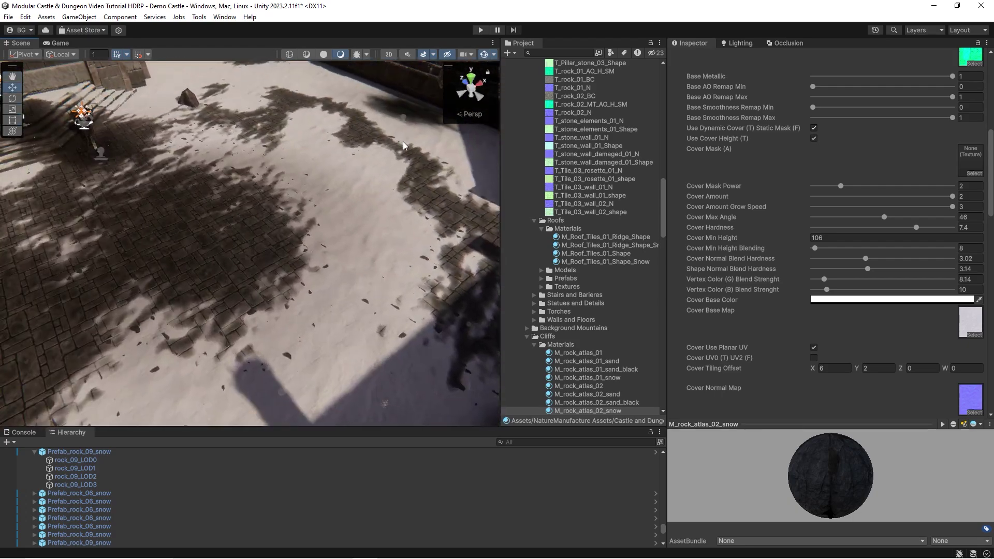
pyautogui.click(292, 206)
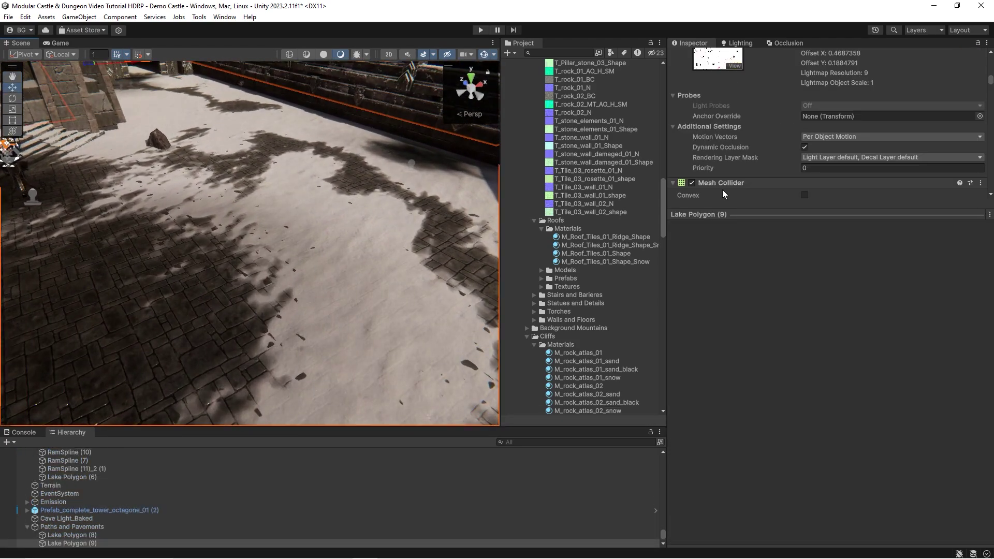
pyautogui.moveTo(749, 216); pyautogui.dragTo(749, 464)
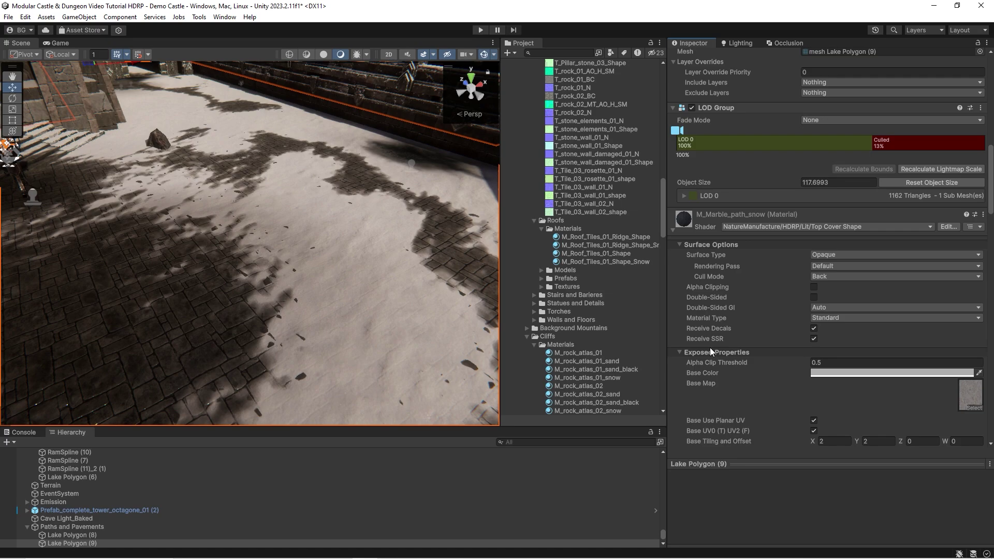
pyautogui.scroll(-10, 787, 311)
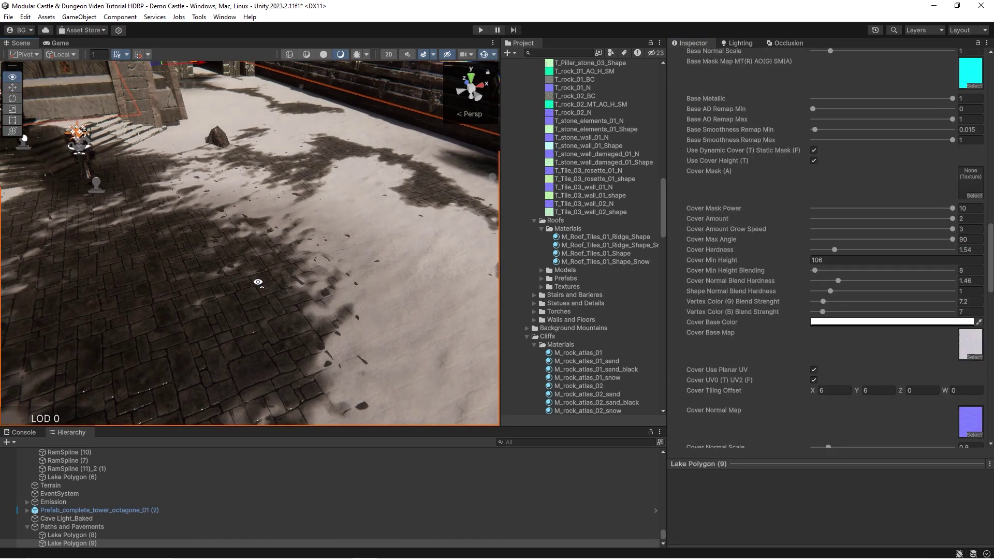
# Vary the vertex color blend strengths on M_Marble_path_snow, setting Vertex Color (G) to 3.5 and Vertex Color (B) to 5.4
pyautogui.moveTo(806, 303); pyautogui.dragTo(866, 312)
pyautogui.moveTo(336, 280); pyautogui.dragTo(11, 315, button='right')
pyautogui.moveTo(865, 312); pyautogui.dragTo(820, 323)
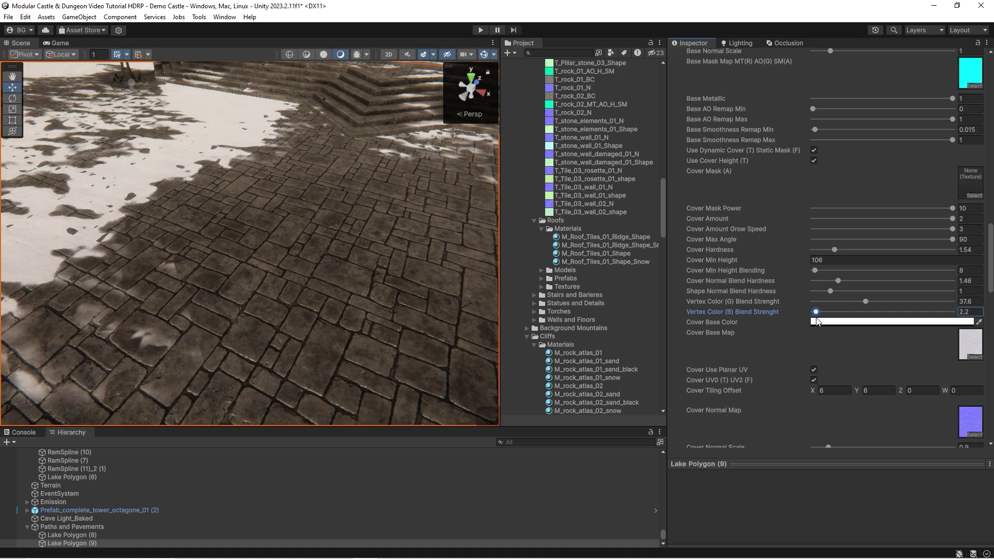
pyautogui.write('1')
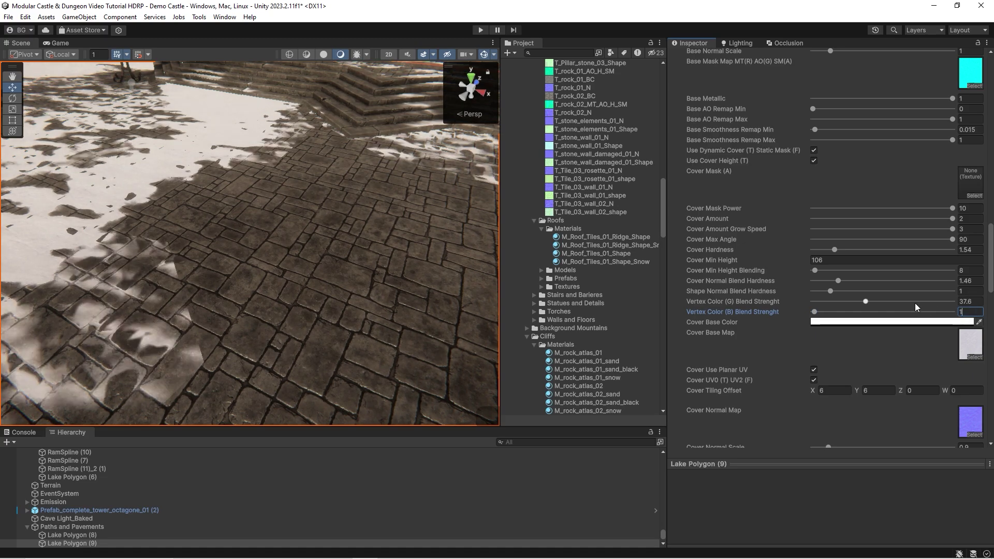
pyautogui.moveTo(813, 312)
pyautogui.mouseDown()
pyautogui.moveTo(858, 302)
pyautogui.moveTo(810, 304)
pyautogui.moveTo(819, 303)
pyautogui.mouseUp()
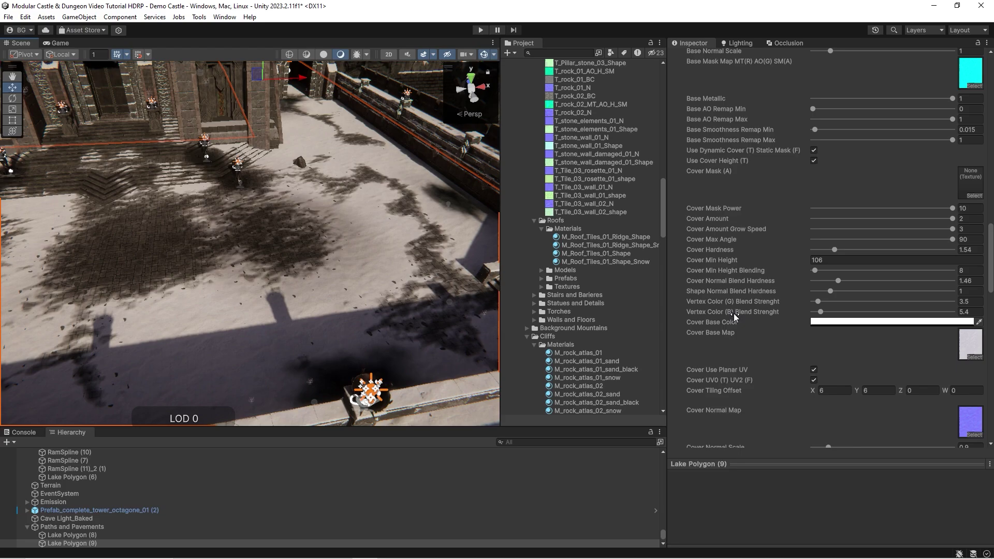
pyautogui.moveTo(45, 314); pyautogui.dragTo(289, 286, button='right')
# Test Curvature Power on M_stone_guard_01_snow at values up to 0.804 and set it to 0.169
pyautogui.scroll(-3, 766, 280)
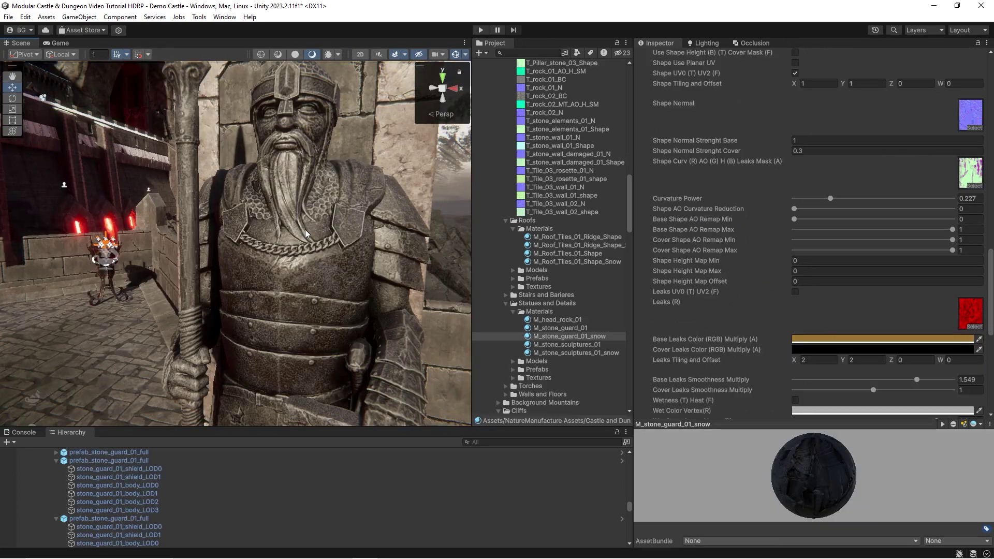
pyautogui.scroll(3, 349, 207)
pyautogui.moveTo(831, 198); pyautogui.dragTo(824, 199)
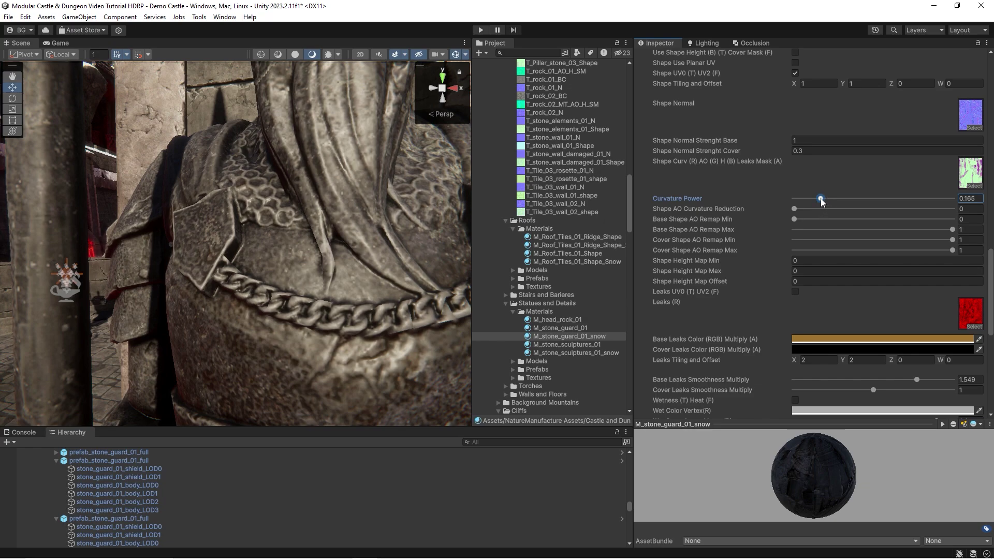
pyautogui.moveTo(822, 200); pyautogui.dragTo(923, 207)
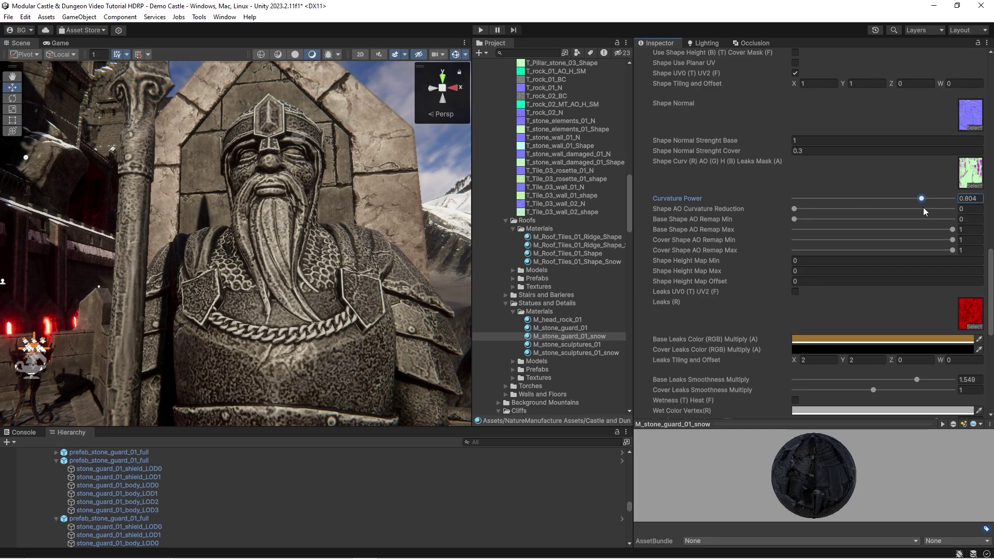
# Inspect the red channel of T_stone_guard_01_Shape_A in an enlarged texture preview
pyautogui.click(548, 413)
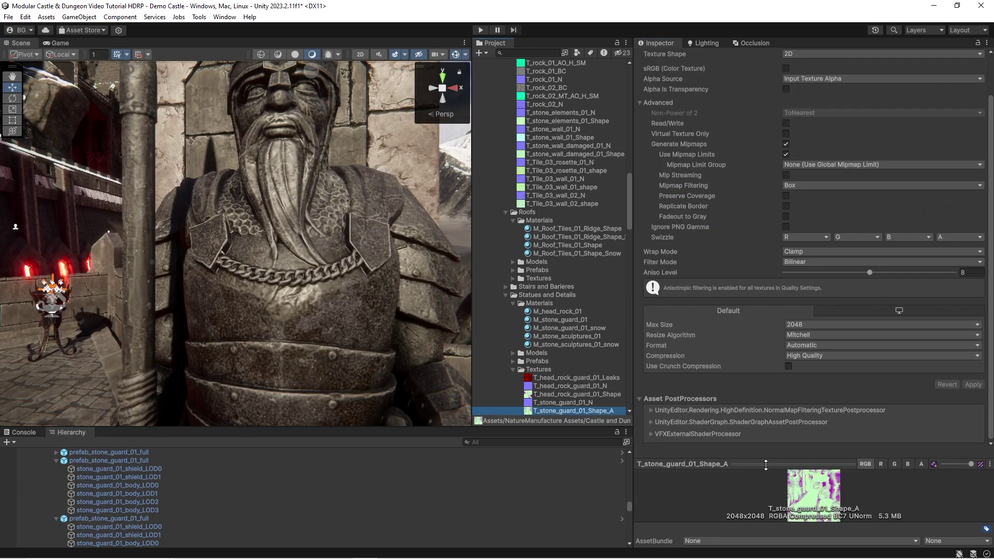
pyautogui.moveTo(766, 465); pyautogui.dragTo(799, 182)
pyautogui.click(881, 273)
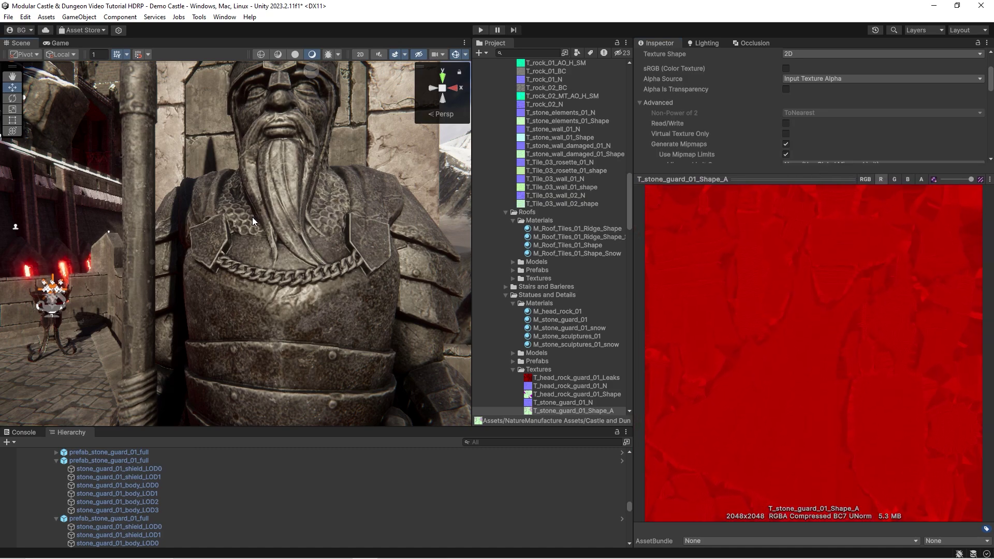
# Select the guard statue's body and examine the curvature, shape and leaks settings of M_stone_guard_01_snow
pyautogui.click(252, 217)
pyautogui.click(253, 235)
pyautogui.click(838, 185)
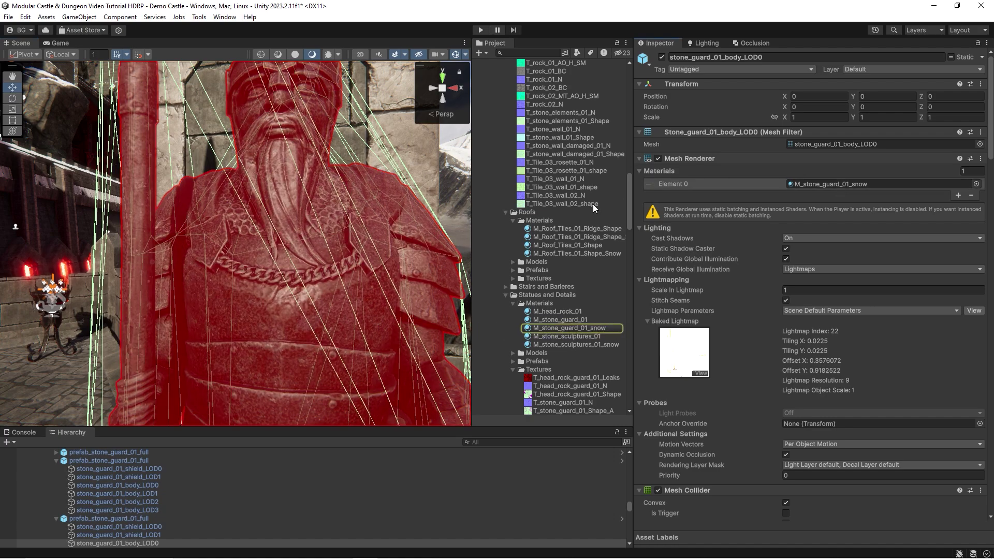
pyautogui.click(580, 328)
pyautogui.scroll(-5, 880, 213)
pyautogui.scroll(-8, 864, 212)
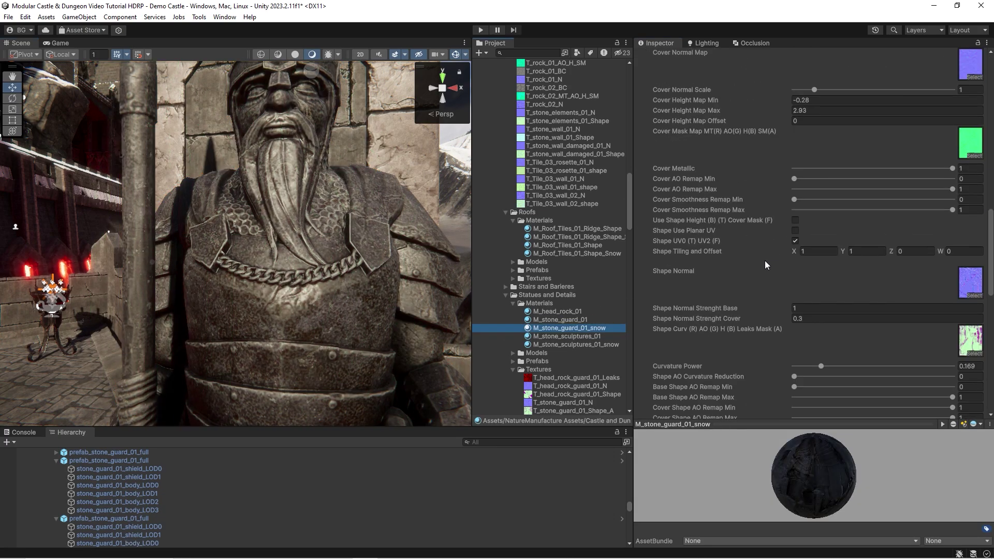
pyautogui.scroll(-3, 720, 272)
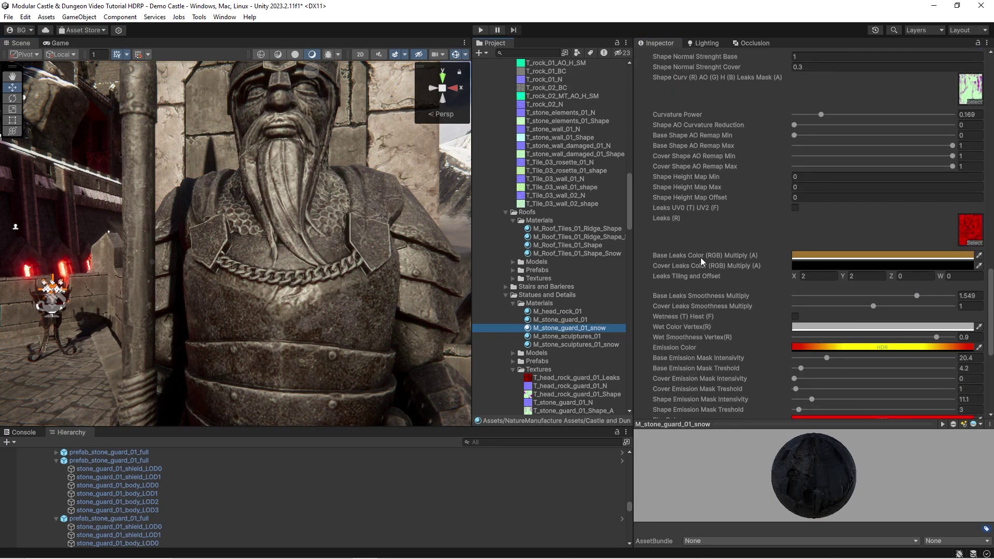
pyautogui.scroll(3, 780, 305)
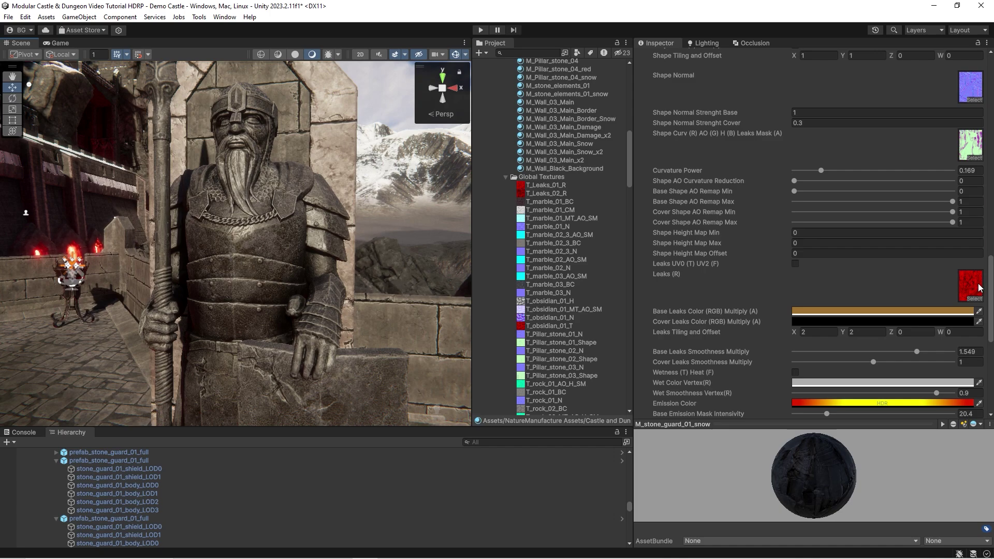
# Set Base Leaks Color on M_stone_guard_01_snow to red FF0010
pyautogui.moveTo(332, 268); pyautogui.dragTo(322, 282, button='right')
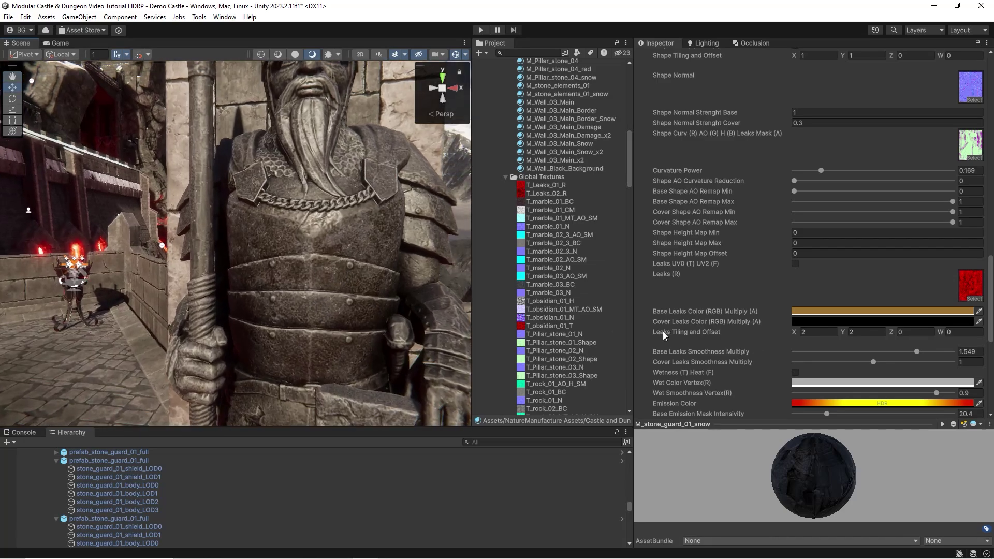
pyautogui.click(809, 314)
pyautogui.moveTo(916, 255); pyautogui.dragTo(911, 206)
pyautogui.moveTo(404, 244); pyautogui.dragTo(407, 251, button='right')
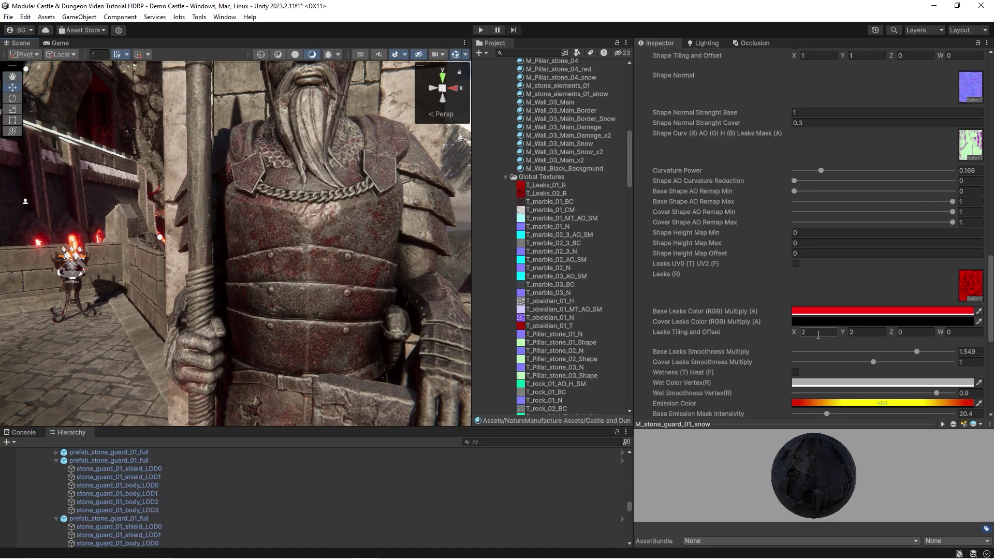
# Set the alpha of the statue's Base Leaks Color to 255 and inspect the leaks on the armor up close
pyautogui.click(810, 312)
pyautogui.moveTo(878, 382); pyautogui.dragTo(948, 391)
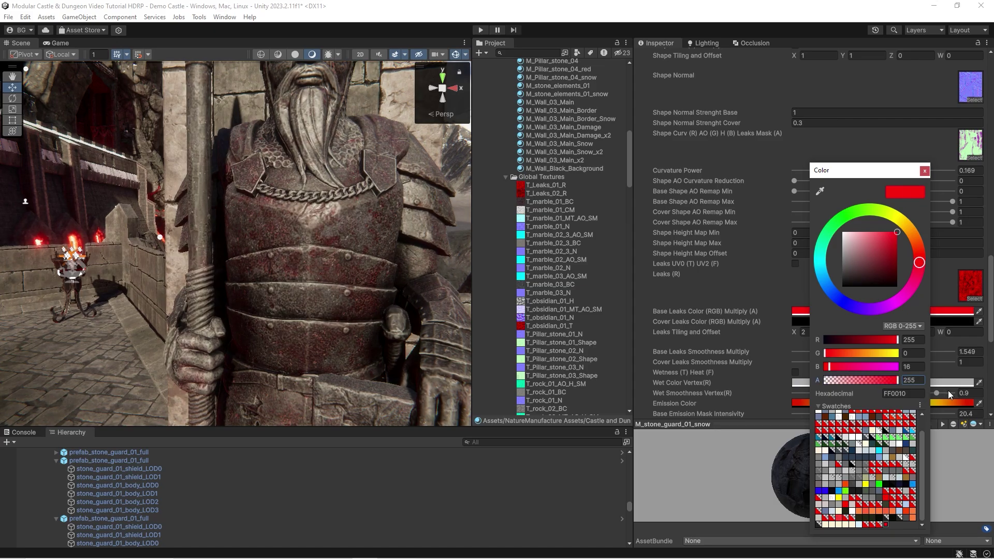
pyautogui.moveTo(250, 220); pyautogui.dragTo(204, 238, button='right')
pyautogui.press('w')
pyautogui.press('s')
pyautogui.press('w')
pyautogui.keyDown('alt'); pyautogui.moveTo(204, 239); pyautogui.dragTo(169, 241); pyautogui.keyUp('alt')
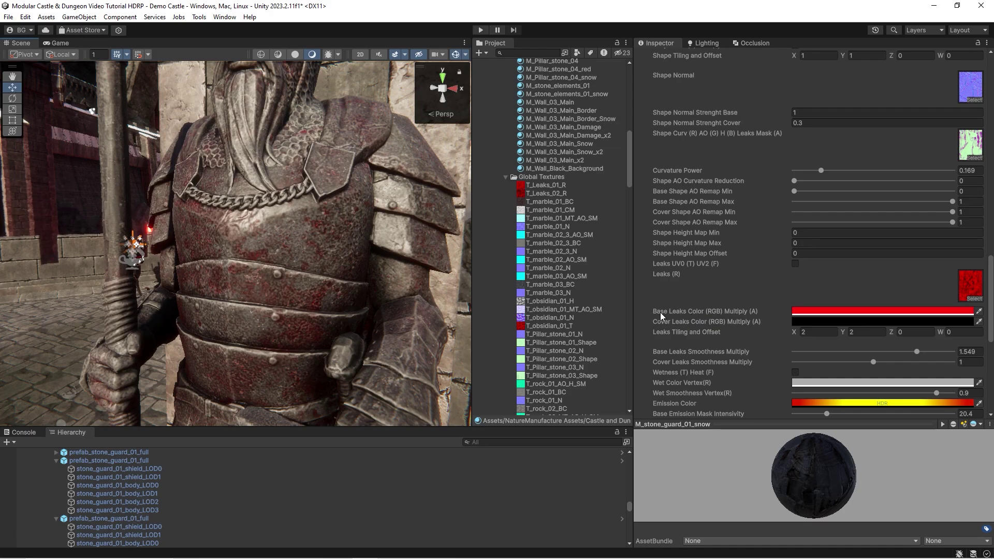
# Select the snowy rock's rock_09_LOD0 mesh and bring up the leaks settings of its material
pyautogui.moveTo(362, 316); pyautogui.dragTo(886, 343, button='right')
pyautogui.moveTo(233, 243); pyautogui.dragTo(279, 306, button='right')
pyautogui.click(280, 306)
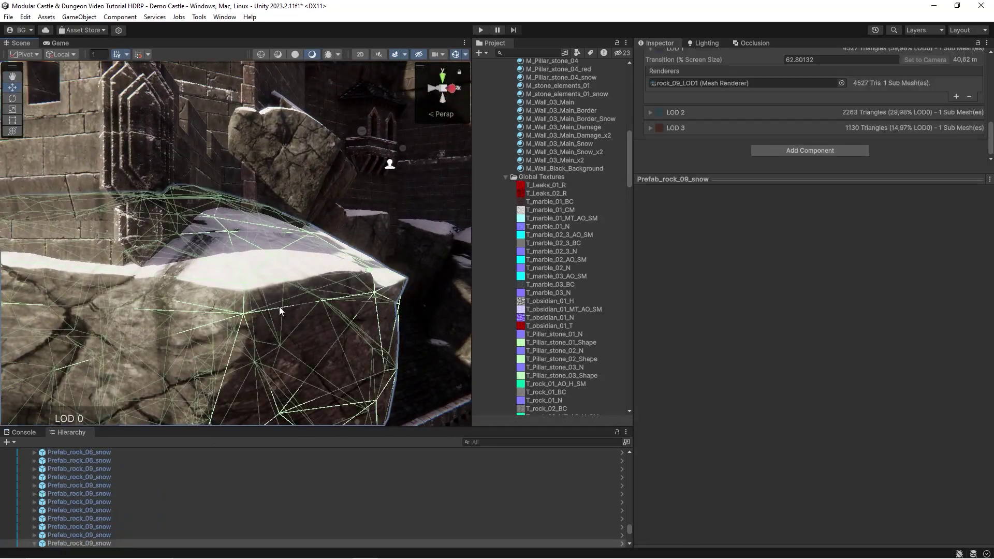
pyautogui.scroll(-20, 728, 423)
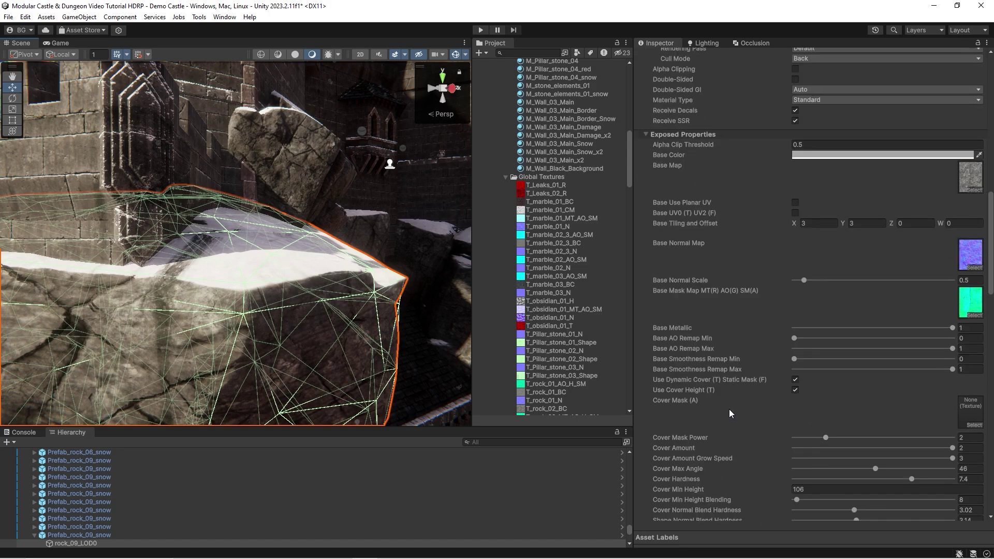
pyautogui.scroll(-10, 821, 366)
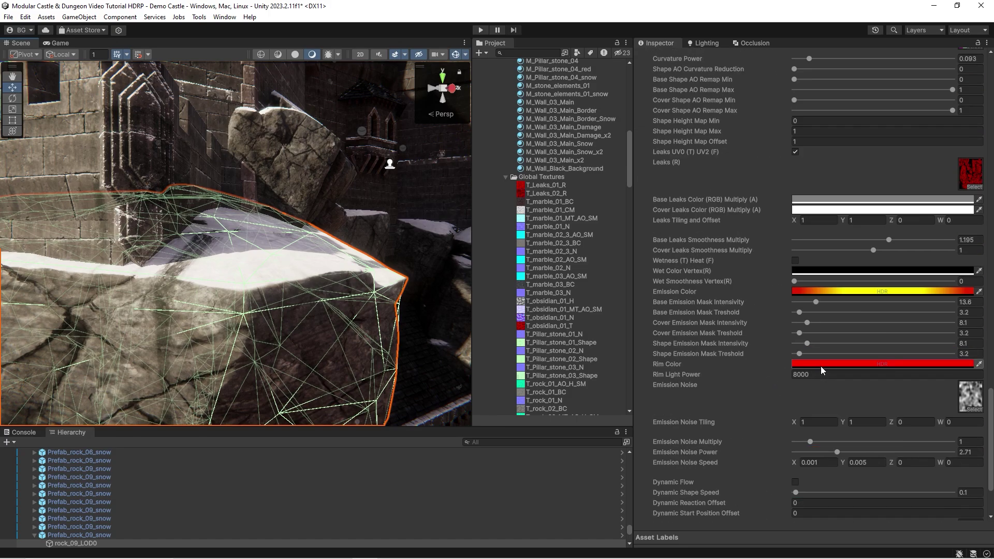
# Set the snowy rock's Cover Leaks Color to red FF0000
pyautogui.press('w')
pyautogui.moveTo(229, 252); pyautogui.dragTo(225, 282, button='right')
pyautogui.click(815, 115)
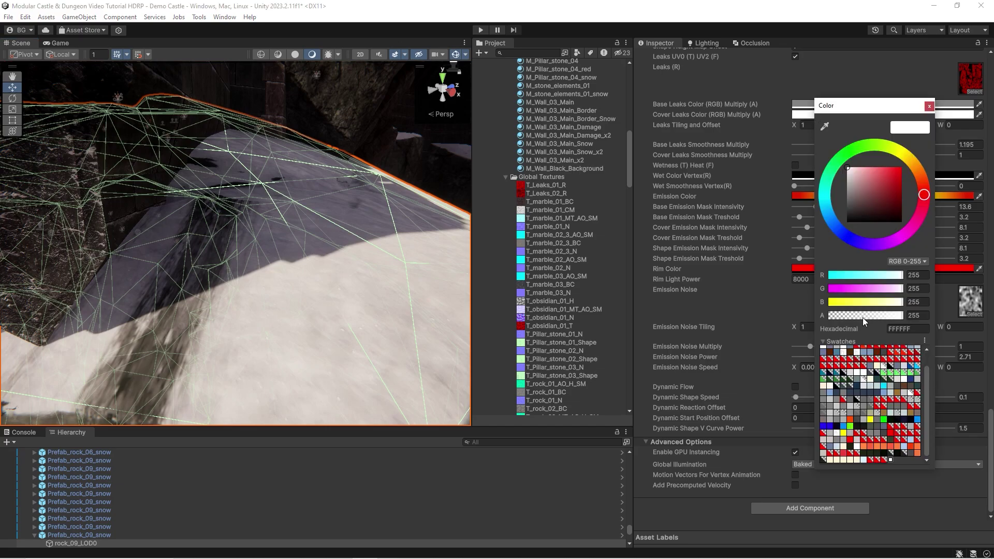
pyautogui.moveTo(892, 193); pyautogui.dragTo(911, 145)
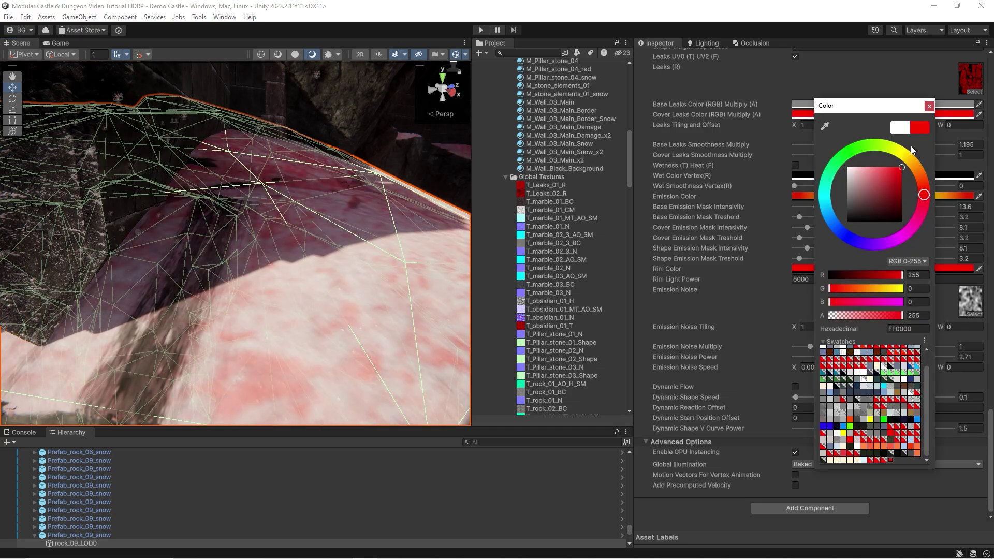
# Vary the alpha of the snowy rock's Cover Leaks Color while viewing the snow surface up close
pyautogui.press('w')
pyautogui.moveTo(235, 233); pyautogui.dragTo(243, 269, button='right')
pyautogui.click(805, 115)
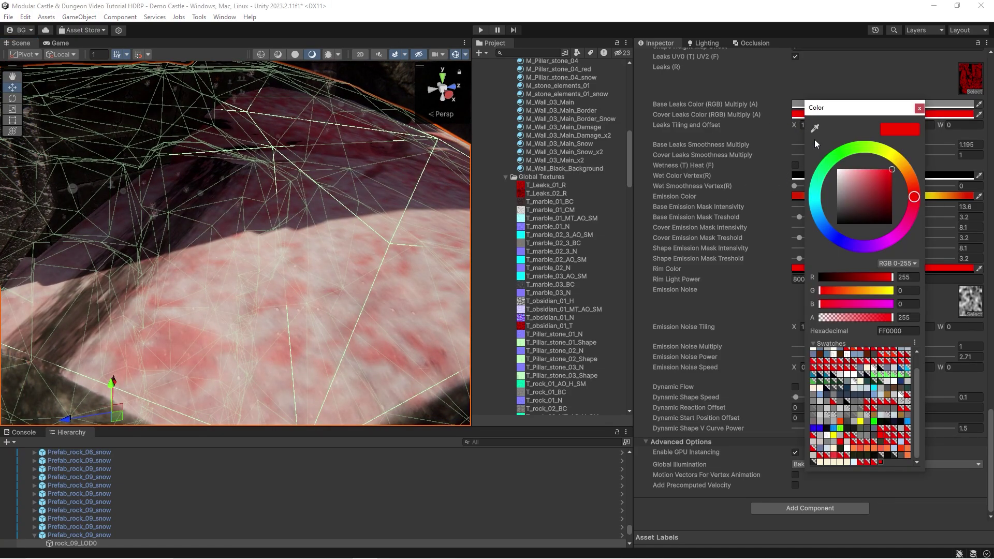
pyautogui.moveTo(874, 317); pyautogui.dragTo(915, 336)
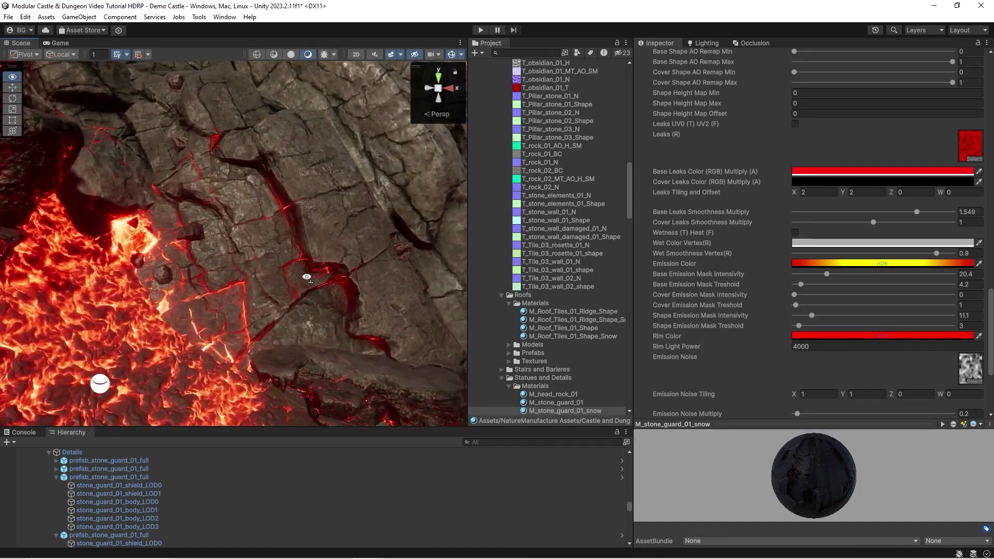
# Select the rock_09_LOD0 mesh beside the lava and expand its M_rock_atlas_02_sand_black material
pyautogui.click(244, 262)
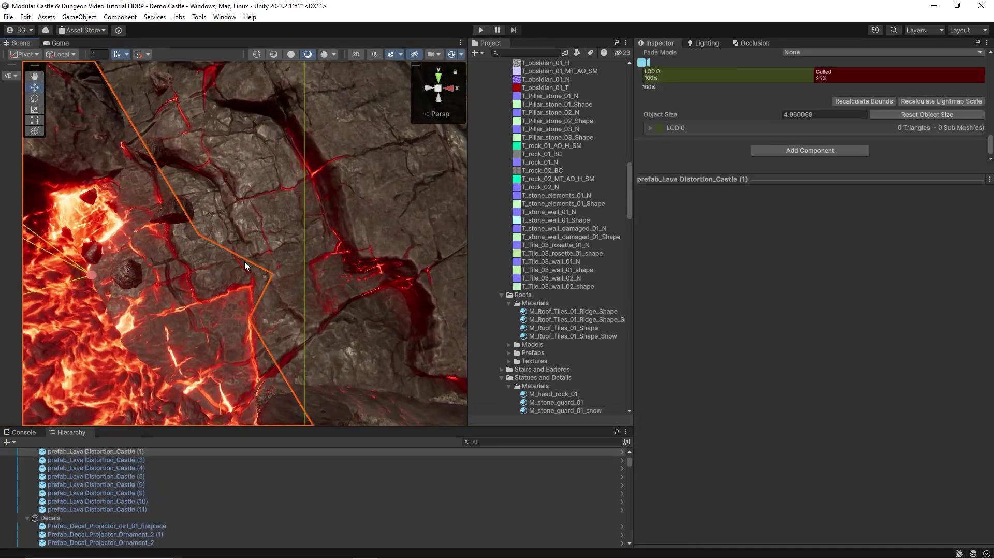
pyautogui.moveTo(283, 242); pyautogui.dragTo(284, 290, button='right')
pyautogui.click(284, 290)
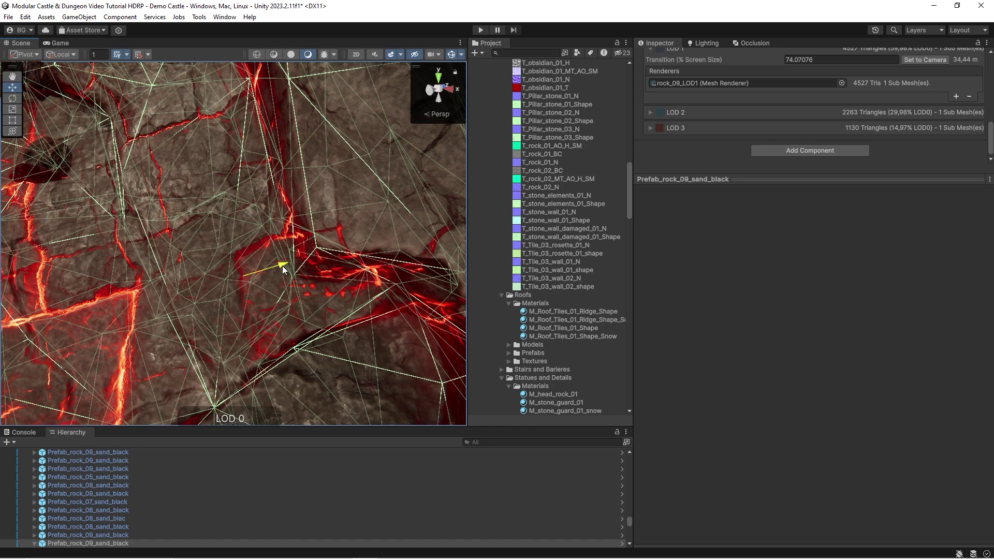
pyautogui.click(283, 269)
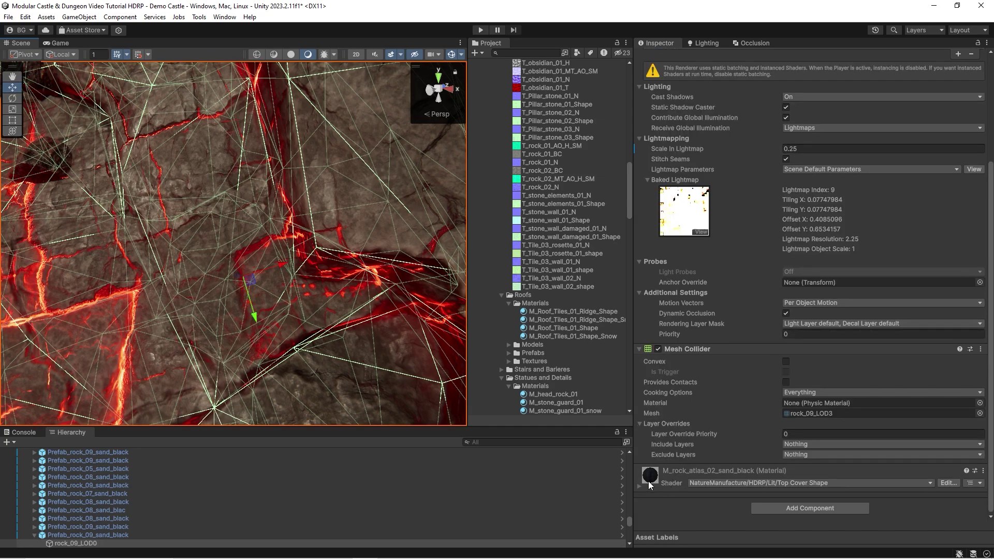
pyautogui.click(648, 481)
# Examine the leaks and emission settings of M_rock_atlas_02_sand_black alongside the glowing cracks on the rock
pyautogui.scroll(-10, 814, 298)
pyautogui.scroll(-3, 834, 352)
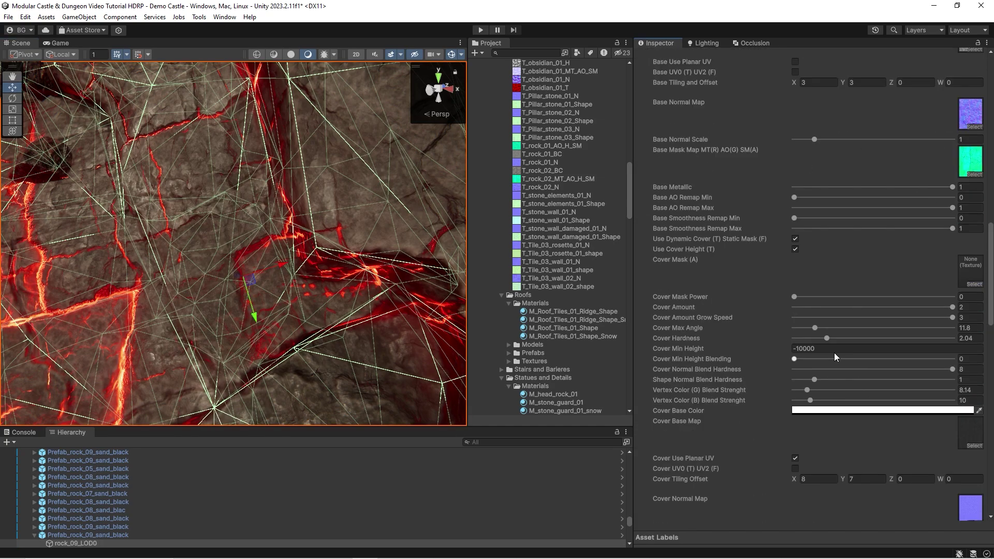
pyautogui.scroll(-8, 834, 353)
pyautogui.scroll(-4, 831, 341)
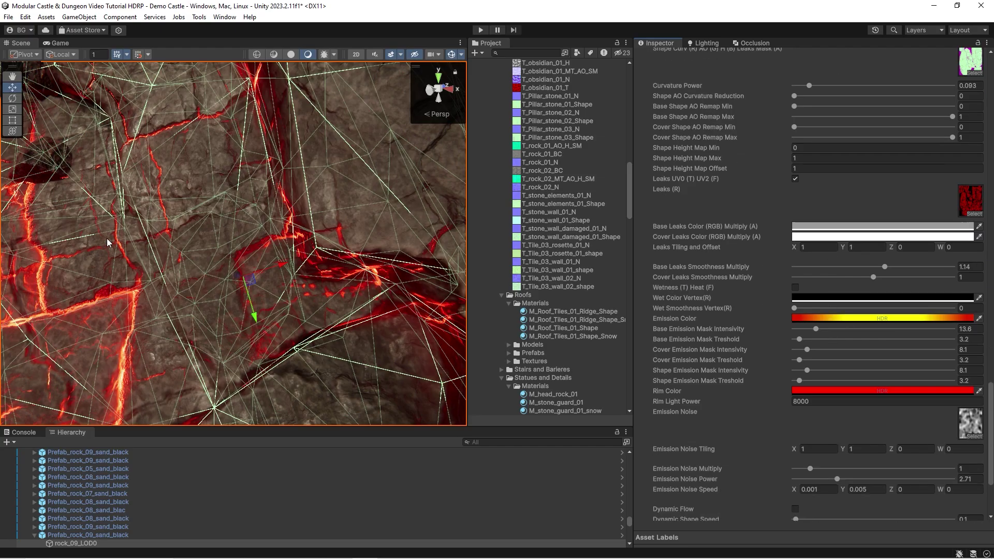
pyautogui.moveTo(145, 237); pyautogui.dragTo(197, 198, button='right')
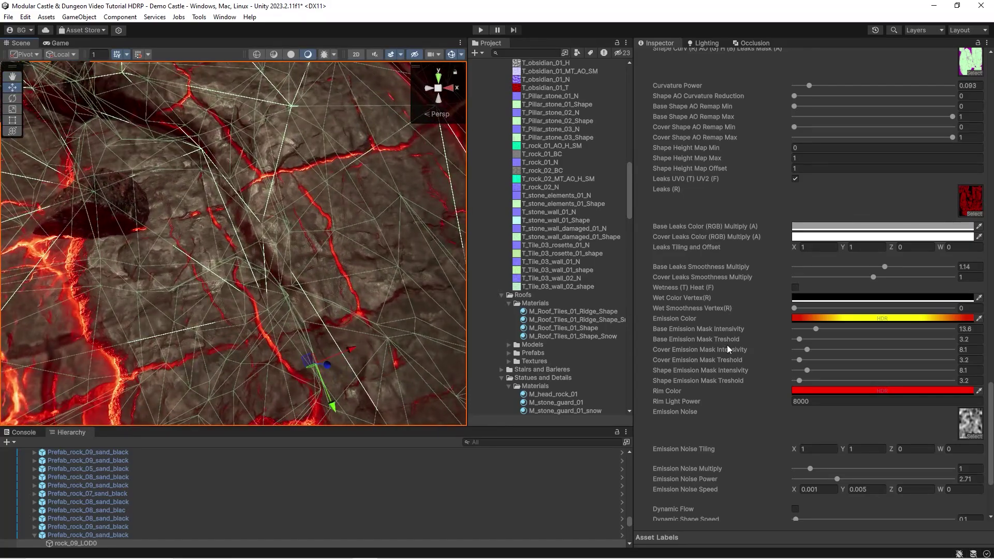
pyautogui.moveTo(224, 312); pyautogui.dragTo(234, 304, button='right')
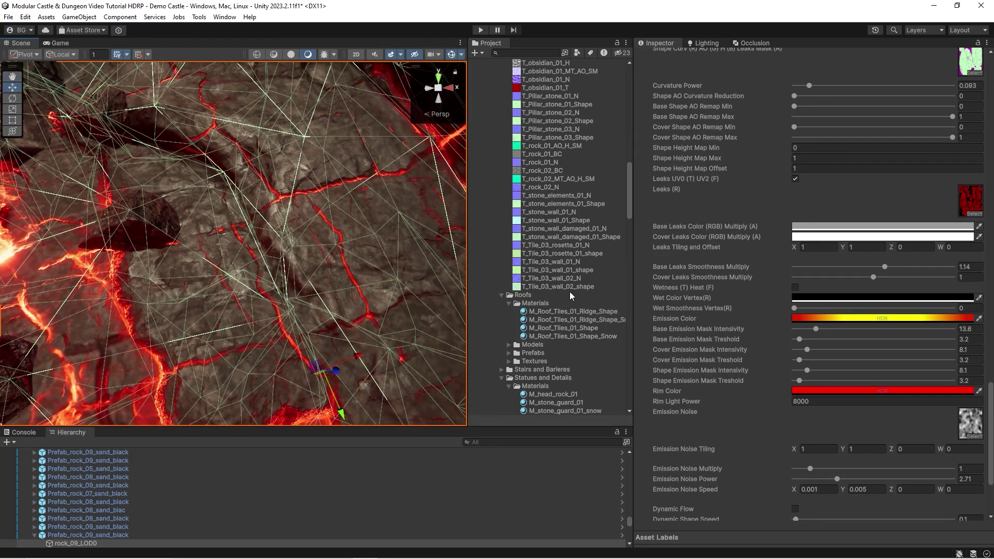
# Raise the lava rock material's Base Emission Mask Intensivity to 24.1 and its Cover Emission Mask Intensivity to 60.1
pyautogui.moveTo(816, 331)
pyautogui.mouseDown()
pyautogui.moveTo(867, 334)
pyautogui.moveTo(823, 334)
pyautogui.mouseUp()
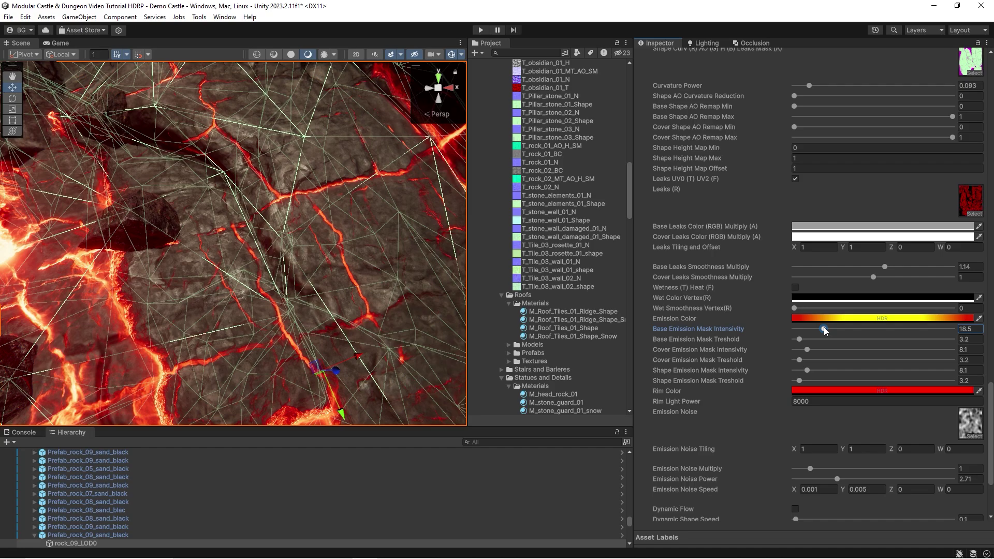
pyautogui.moveTo(823, 328)
pyautogui.mouseDown()
pyautogui.moveTo(885, 331)
pyautogui.moveTo(824, 343)
pyautogui.mouseUp()
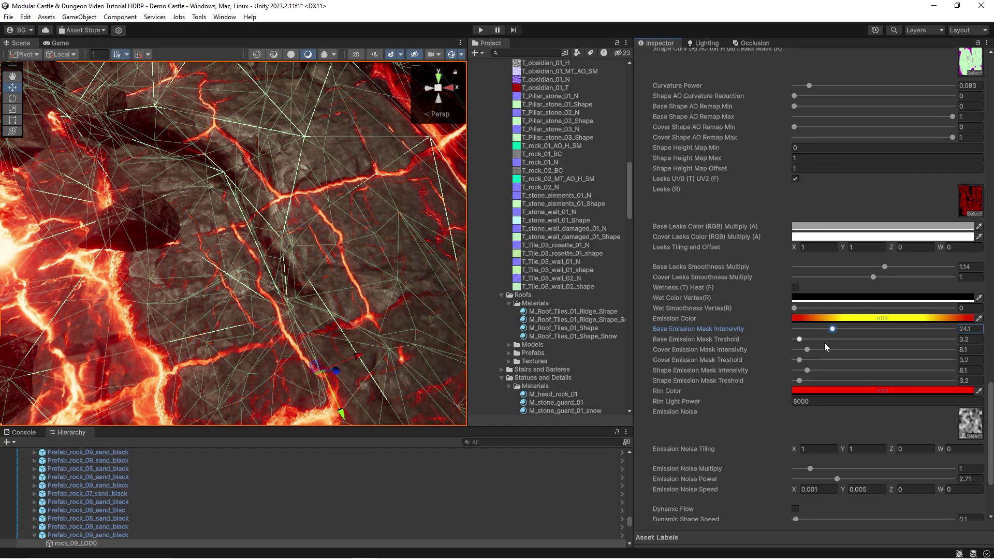
pyautogui.moveTo(311, 222); pyautogui.dragTo(290, 217, button='right')
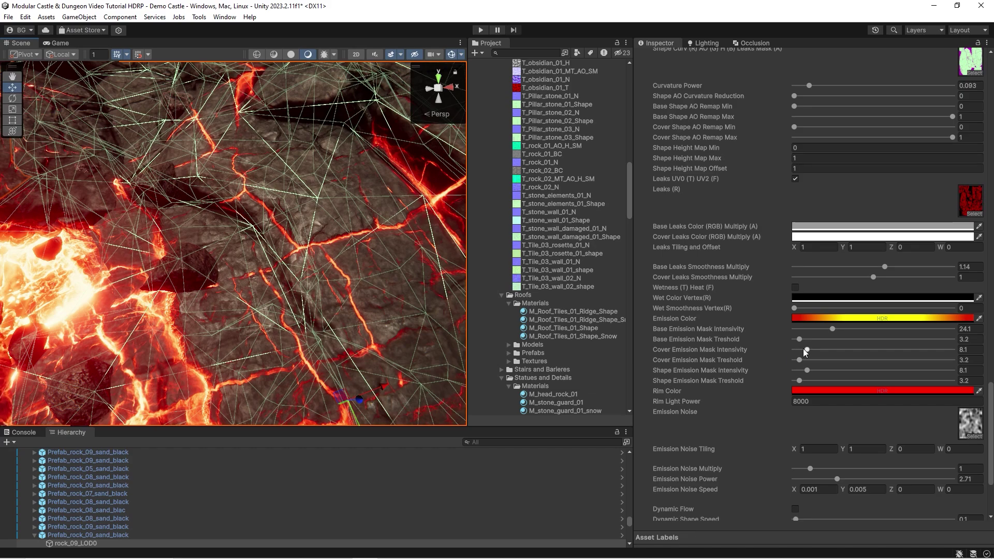
pyautogui.moveTo(805, 349); pyautogui.dragTo(890, 355)
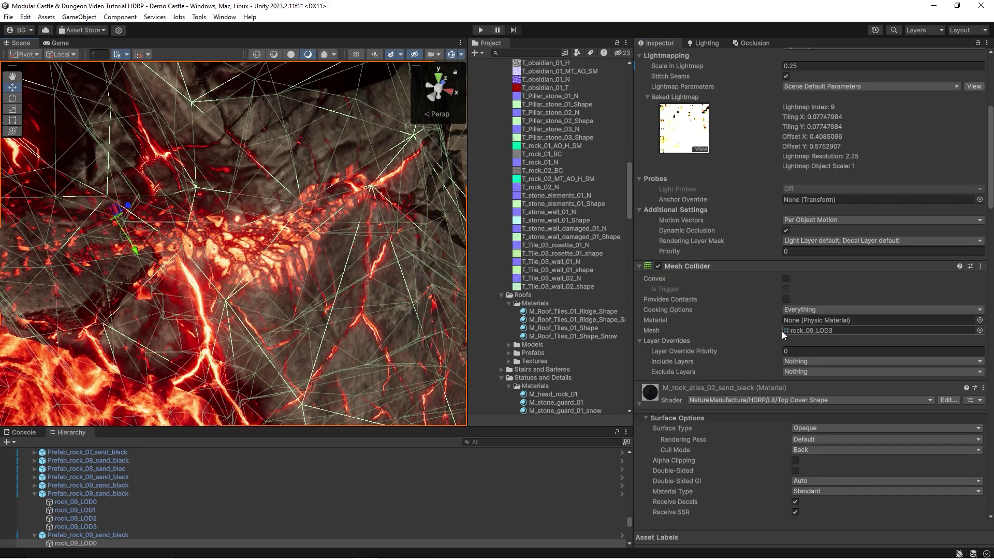
# Locate and select the rock's M_rock_atlas_02_sand_black material asset and show its emission settings
pyautogui.scroll(-3, 780, 316)
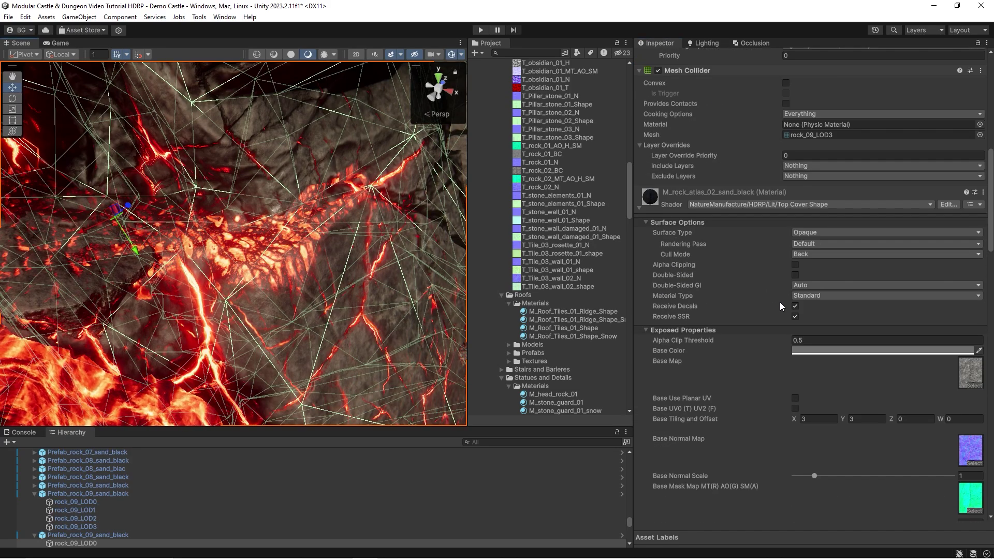
pyautogui.scroll(-3, 785, 279)
pyautogui.scroll(10, 782, 248)
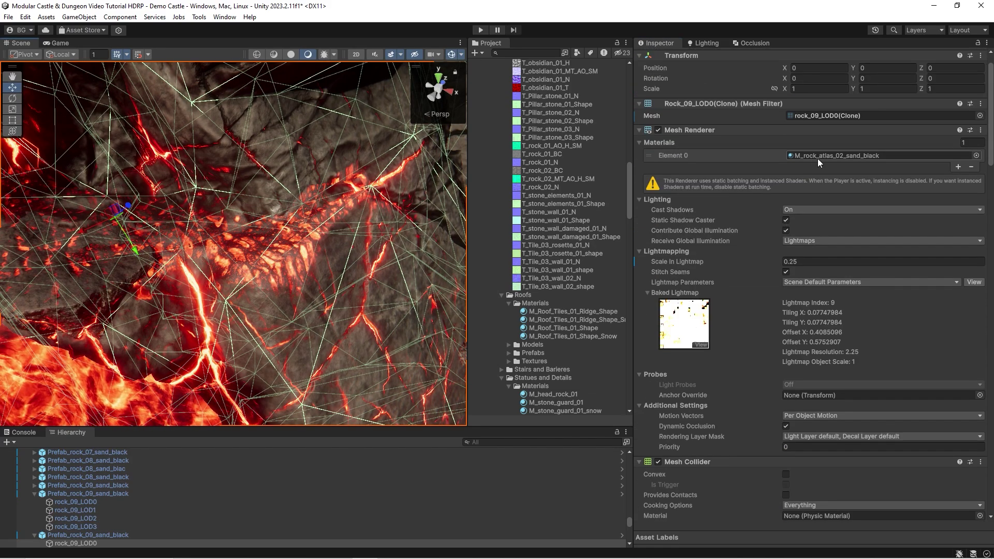
pyautogui.click(818, 156)
pyautogui.click(551, 410)
pyautogui.keyDown('alt'); pyautogui.moveTo(197, 274); pyautogui.dragTo(187, 271); pyautogui.keyUp('alt')
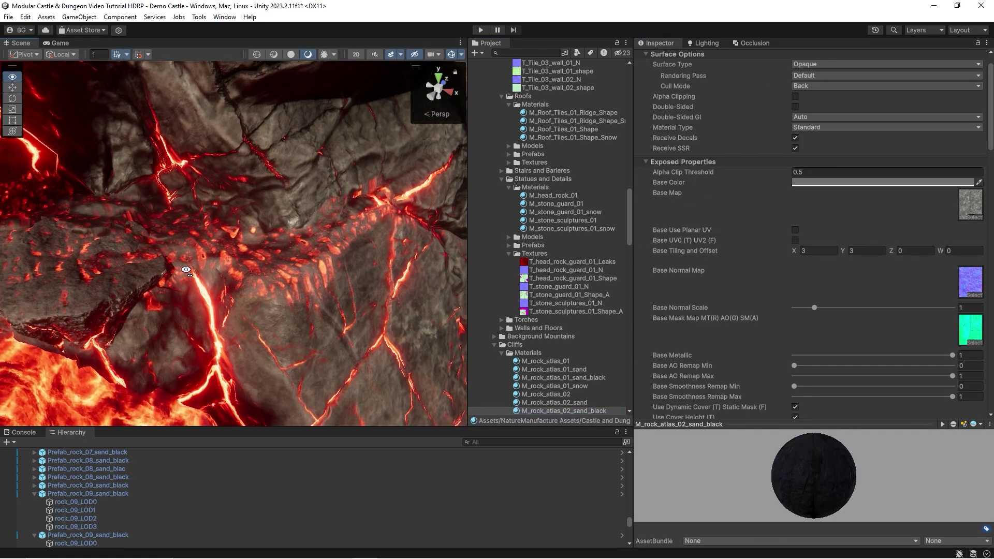
pyautogui.scroll(-15, 732, 248)
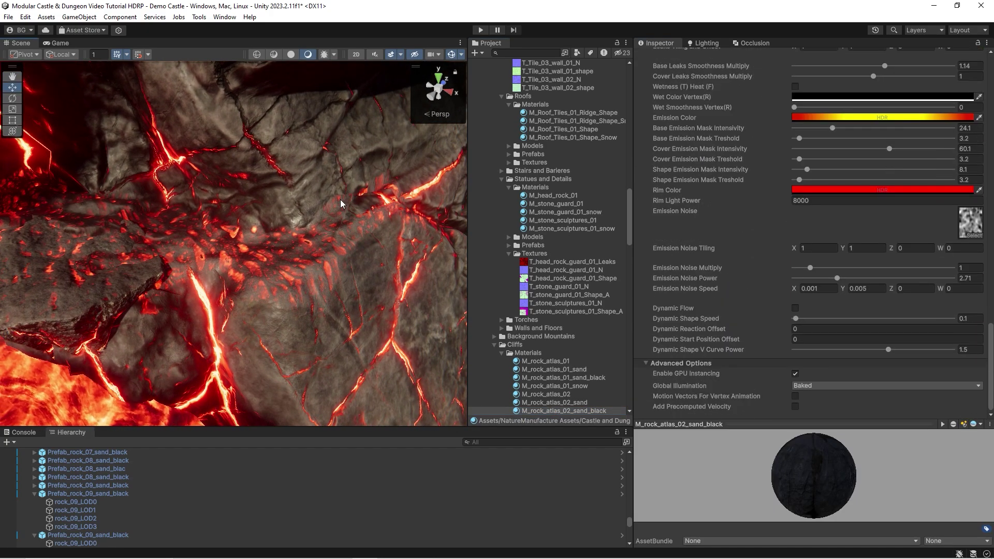
# Vary the Cover Emission Mask Intensivity of M_rock_atlas_02_sand_black and leave it at 59.1
pyautogui.keyDown('alt'); pyautogui.moveTo(340, 203); pyautogui.dragTo(284, 221); pyautogui.keyUp('alt')
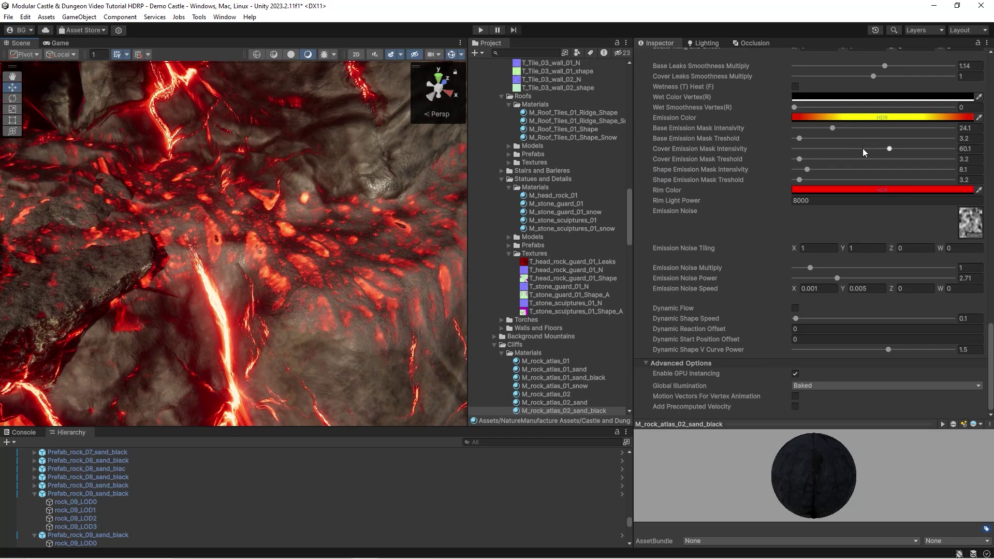
pyautogui.moveTo(823, 150); pyautogui.dragTo(888, 150)
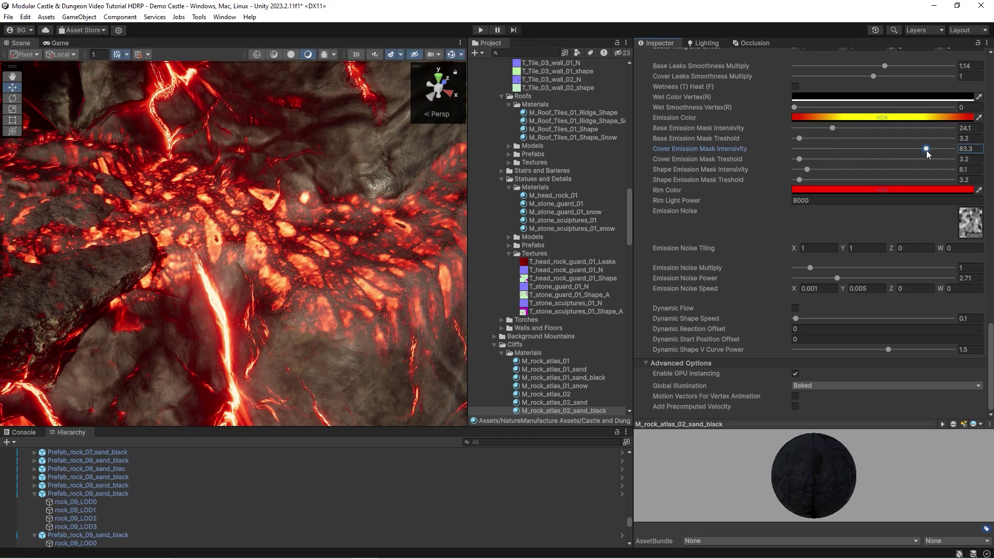
pyautogui.keyDown('alt'); pyautogui.moveTo(325, 187); pyautogui.dragTo(269, 153); pyautogui.keyUp('alt')
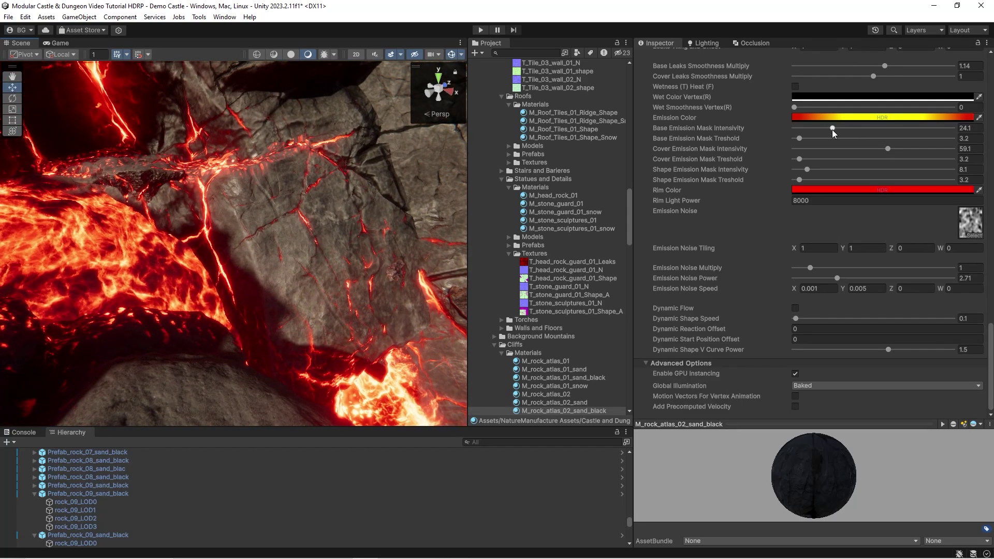
# Set the Base Emission Mask Intensivity to 40.7 and the Shape Emission Mask Intensivity to 13.7
pyautogui.moveTo(831, 130); pyautogui.dragTo(799, 142)
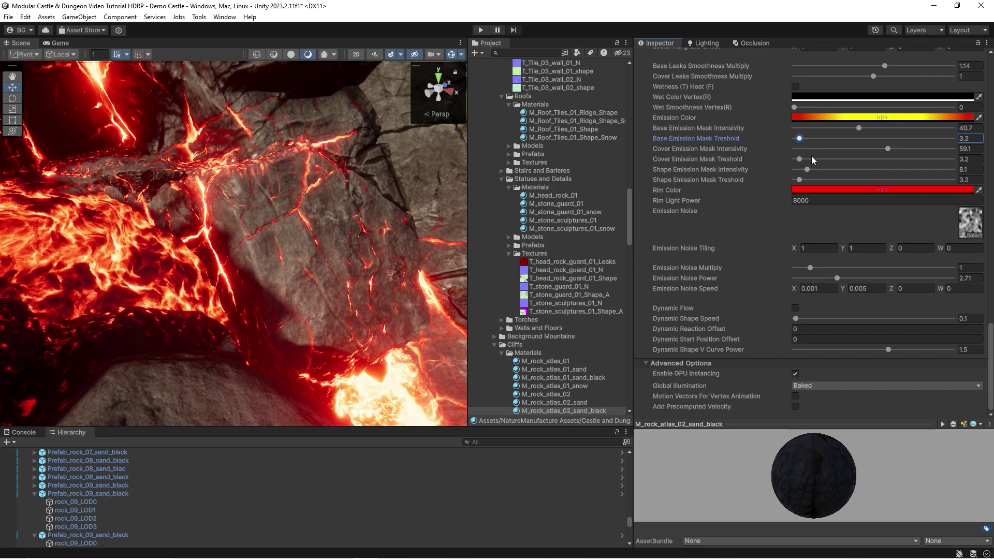
pyautogui.moveTo(364, 199); pyautogui.dragTo(360, 175, button='right')
pyautogui.press('w')
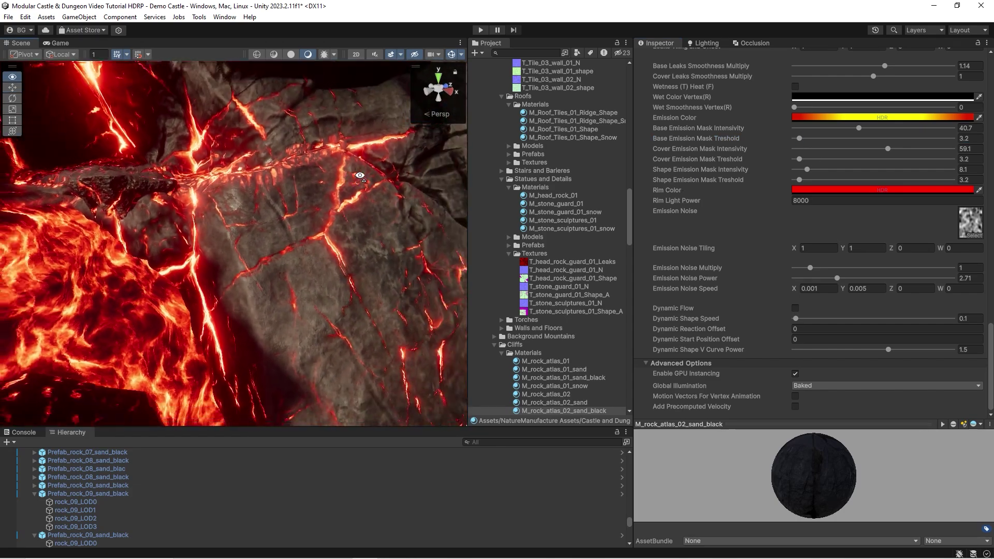
pyautogui.keyDown('alt'); pyautogui.moveTo(360, 176); pyautogui.dragTo(464, 206); pyautogui.keyUp('alt')
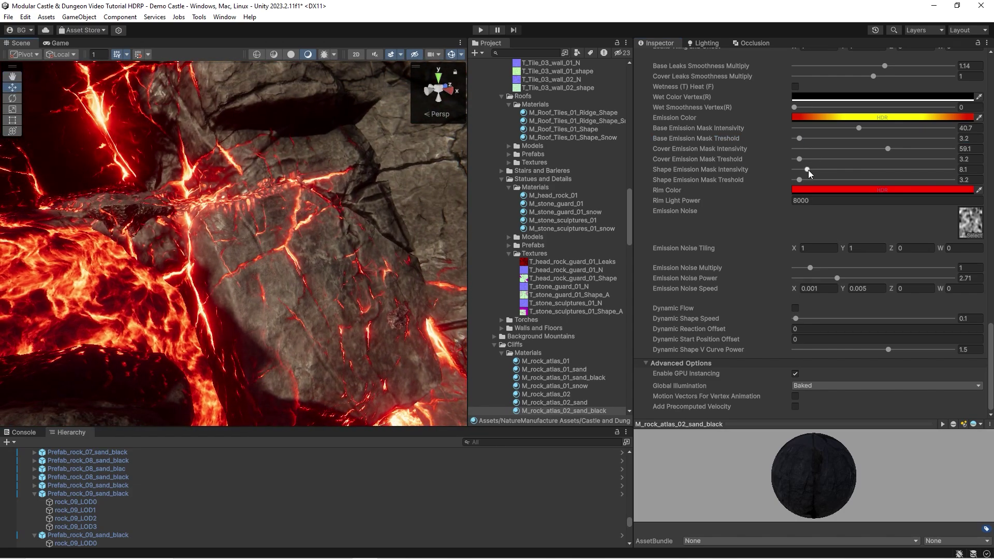
pyautogui.moveTo(809, 170)
pyautogui.mouseDown()
pyautogui.moveTo(857, 174)
pyautogui.moveTo(816, 182)
pyautogui.mouseUp()
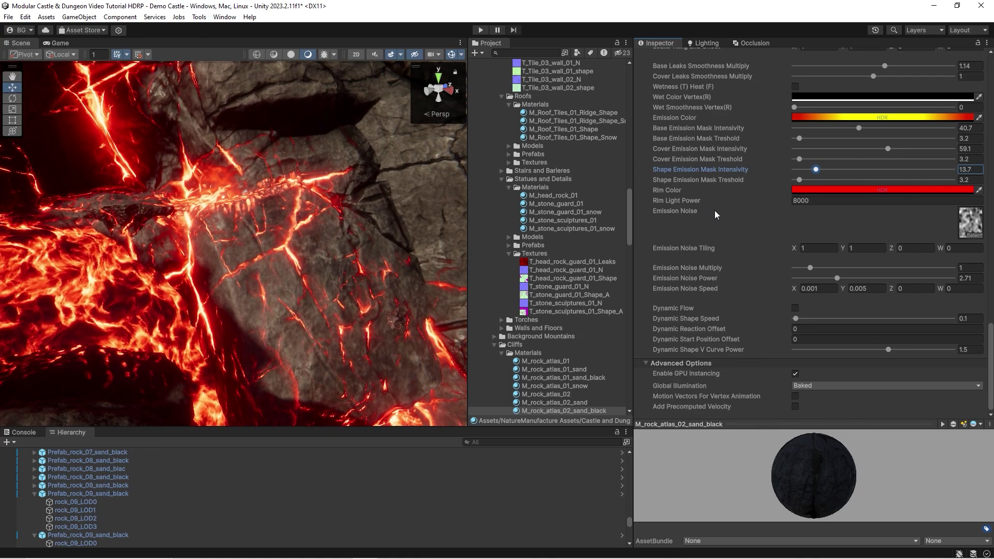
# Try a Rim Light Power of 80000 on the lava rock material and restore it to 8000
pyautogui.moveTo(258, 241)
pyautogui.mouseDown(button='right')
pyautogui.moveTo(53, 108)
pyautogui.moveTo(195, 98)
pyautogui.moveTo(240, 149)
pyautogui.moveTo(274, 240)
pyautogui.mouseUp(button='right')
pyautogui.keyDown('alt'); pyautogui.moveTo(275, 241); pyautogui.dragTo(587, 252); pyautogui.keyUp('alt')
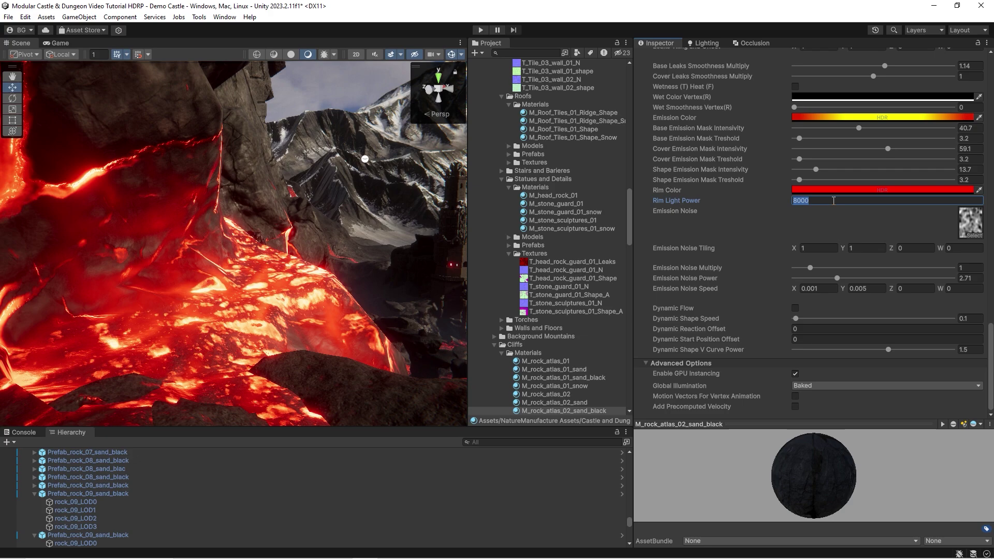
pyautogui.write('0')
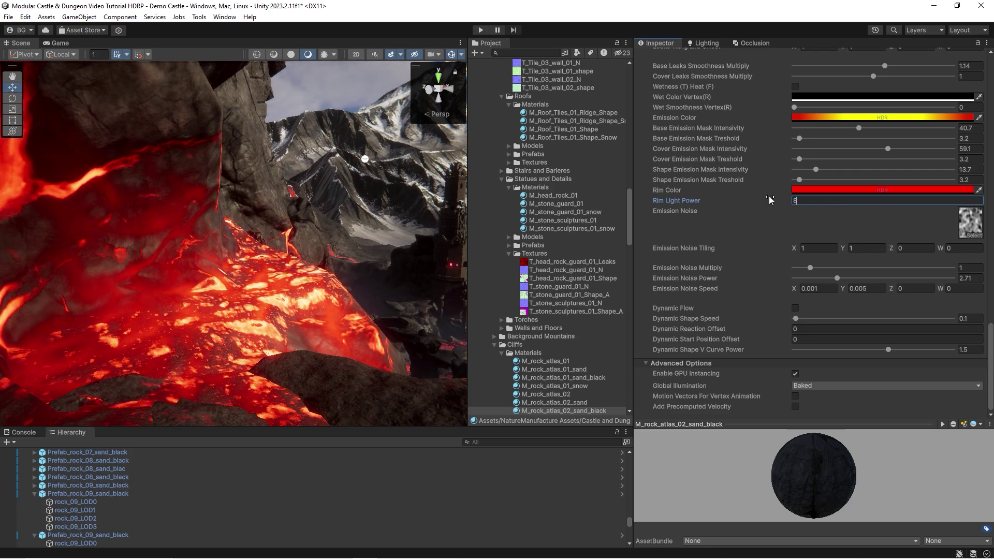
pyautogui.write('00')
pyautogui.press('s')
pyautogui.moveTo(189, 274); pyautogui.dragTo(33, 357, button='right')
pyautogui.write('00w')
pyautogui.keyDown('alt'); pyautogui.moveTo(34, 357); pyautogui.dragTo(354, 247); pyautogui.keyUp('alt')
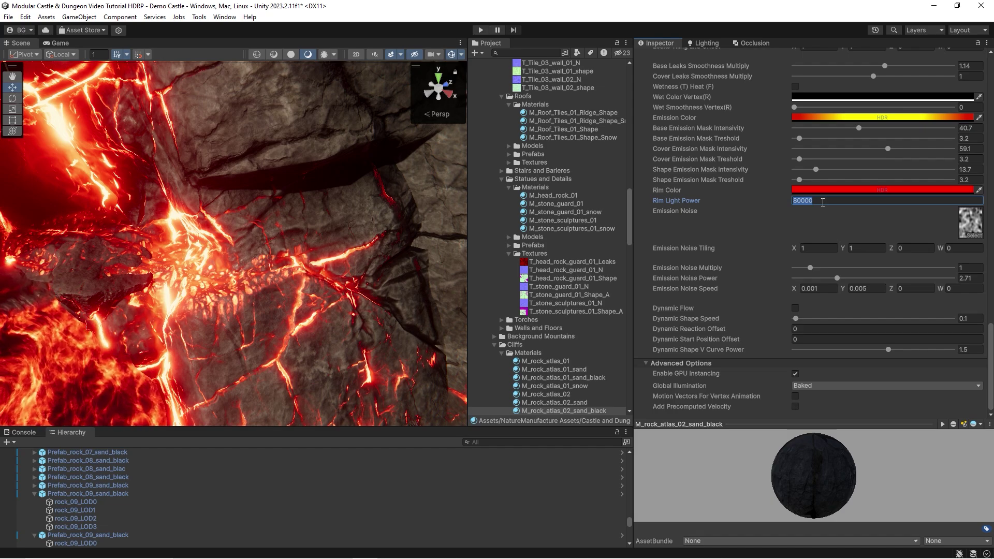
pyautogui.press('BackSpace')
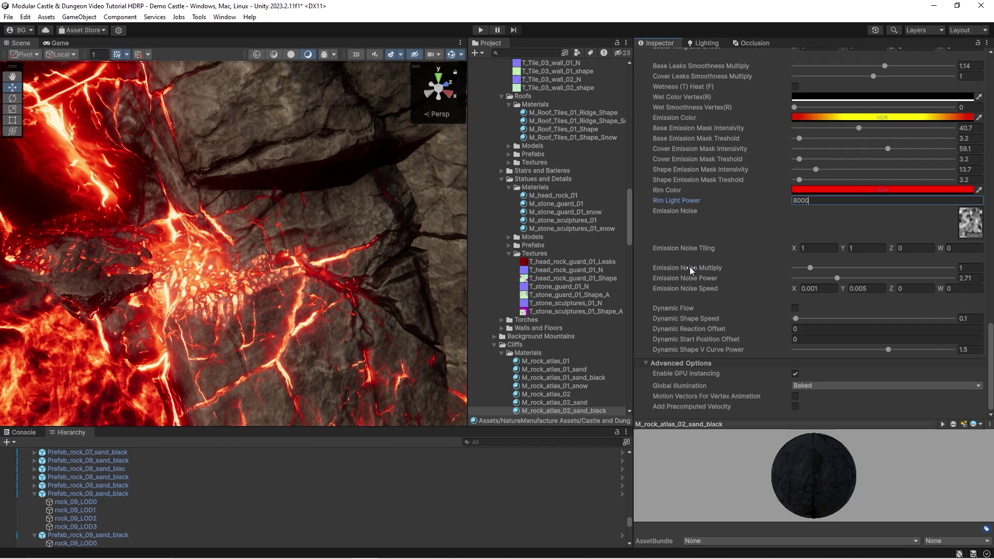
# Set the lava rock material's Emission Noise Speed X to 0.1 after trying 1 and 0.5
pyautogui.moveTo(316, 273); pyautogui.dragTo(434, 281, button='right')
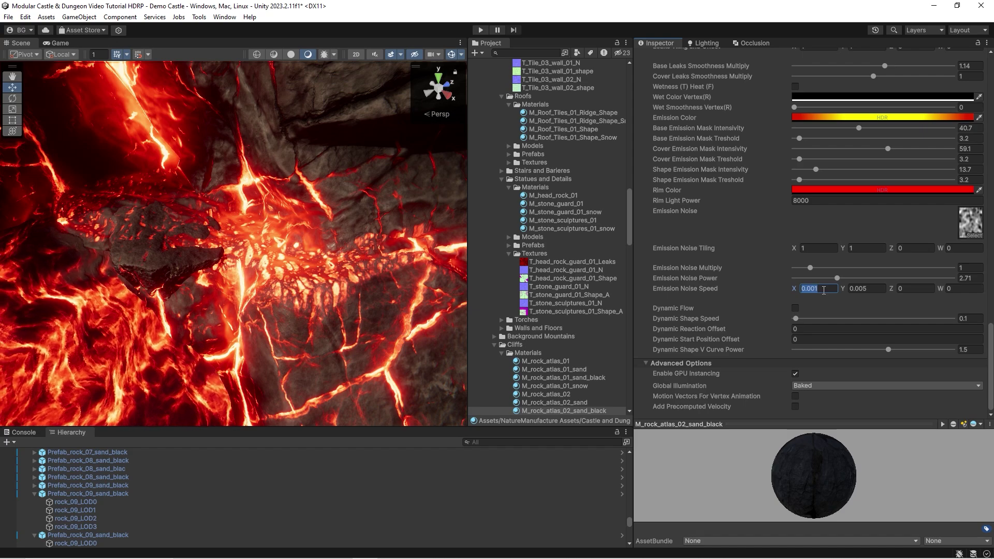
pyautogui.write('0')
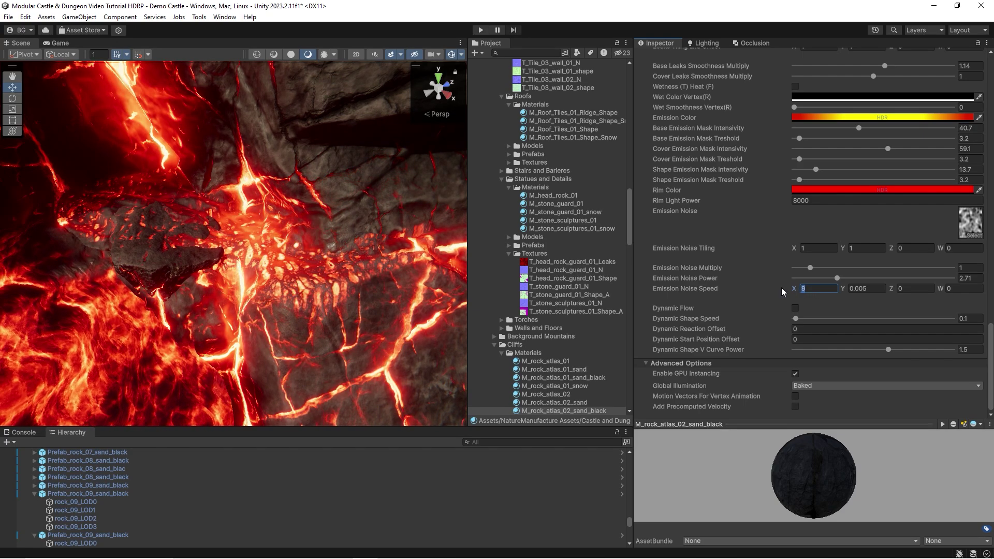
pyautogui.write('1')
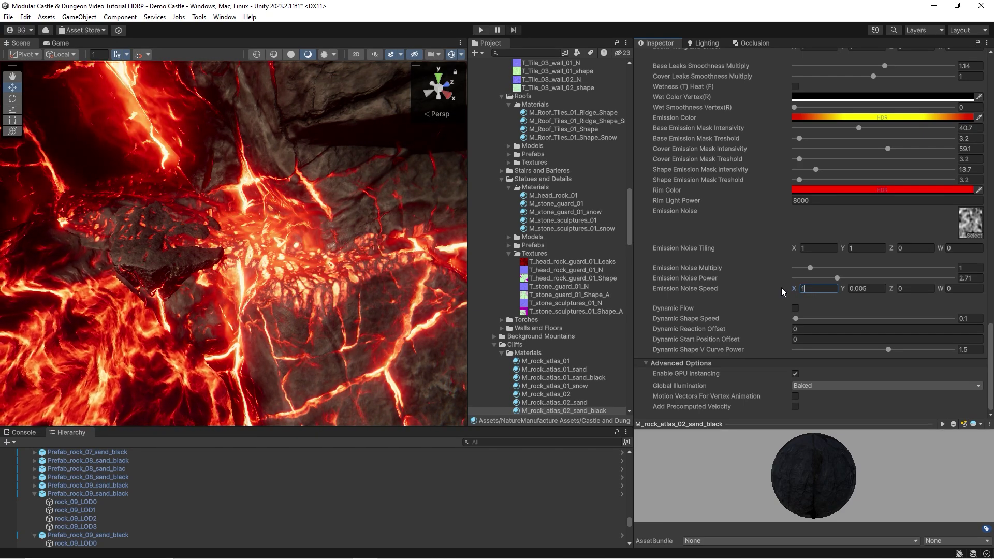
pyautogui.moveTo(811, 288); pyautogui.dragTo(802, 288)
pyautogui.write('0')
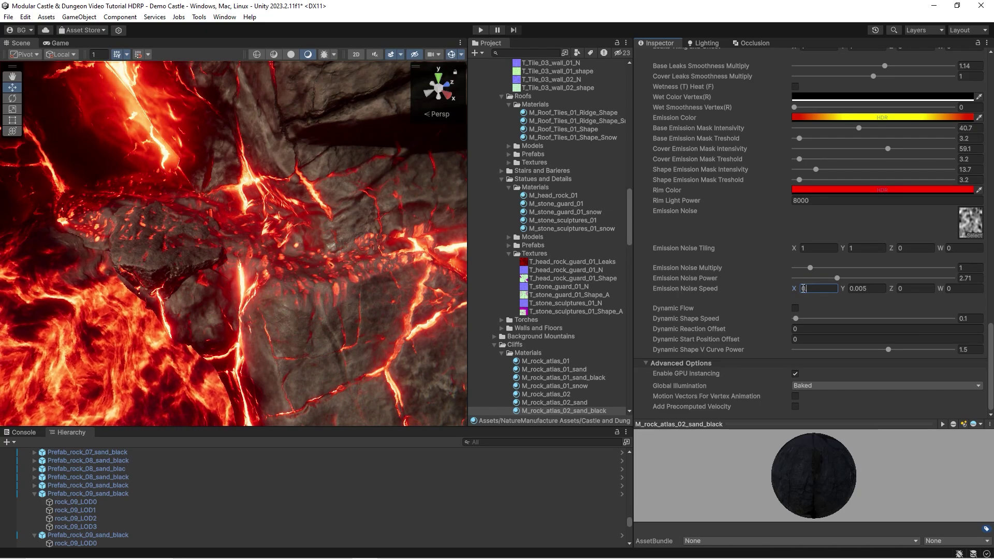
pyautogui.write('..5')
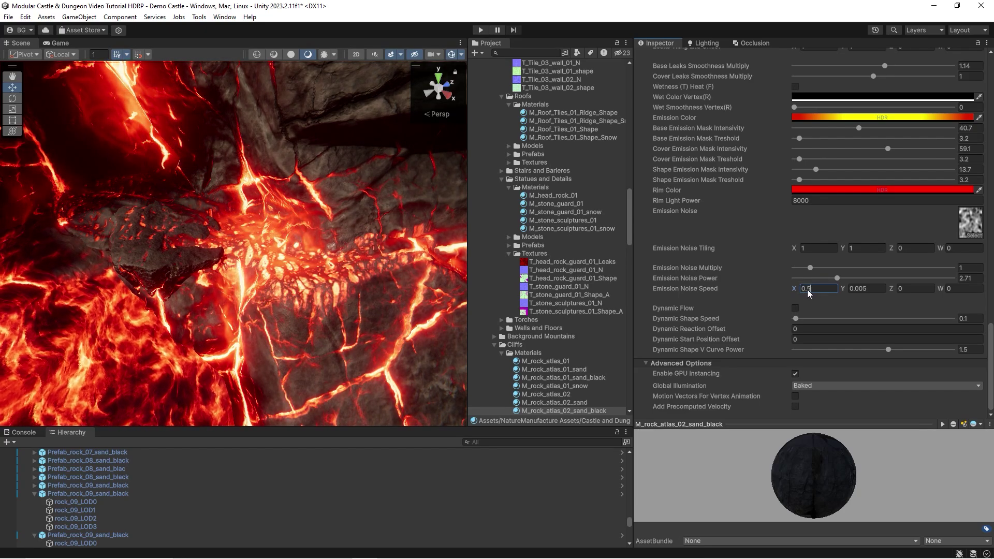
pyautogui.press('BackSpace')
pyautogui.write('1')
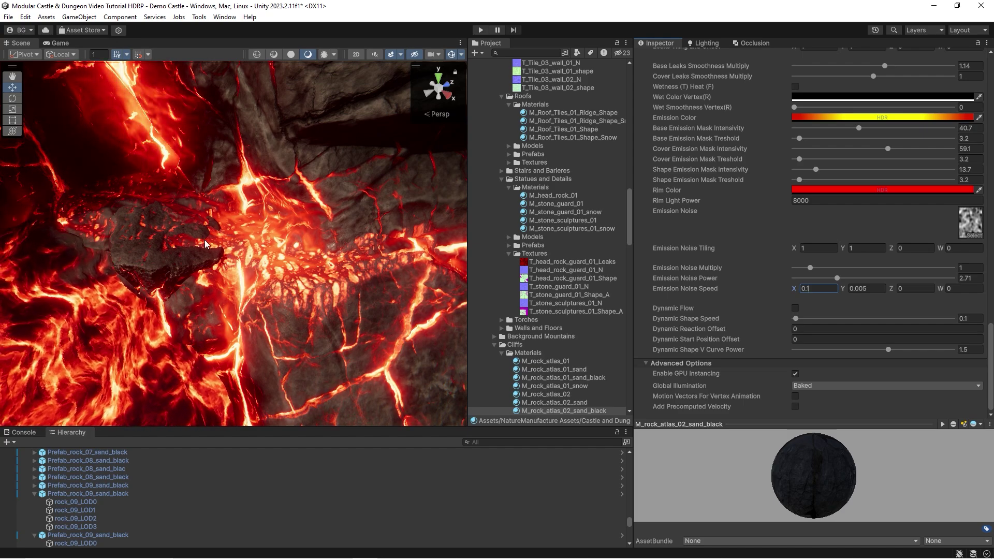
pyautogui.moveTo(284, 263); pyautogui.dragTo(291, 275, button='middle')
pyautogui.scroll(-10, 293, 275)
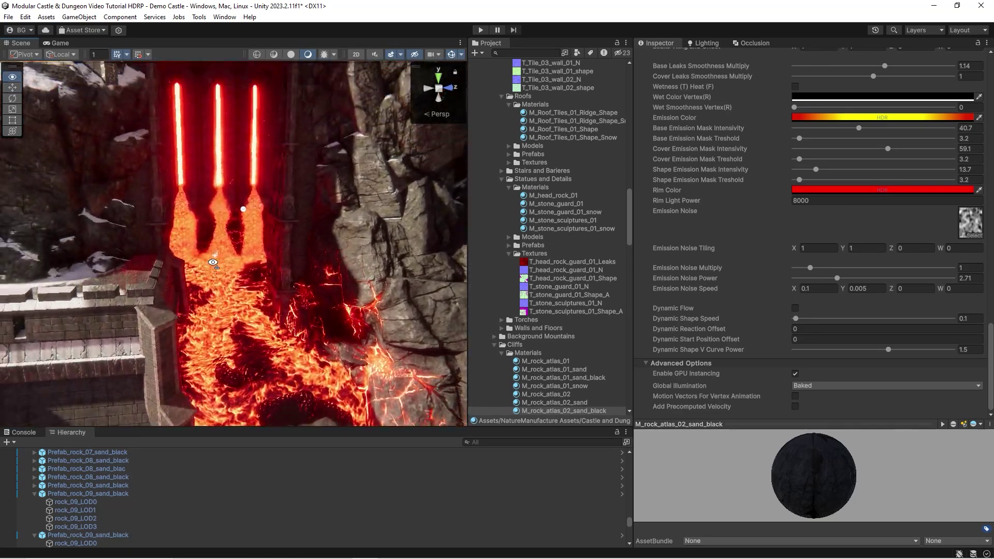
pyautogui.scroll(5, 681, 264)
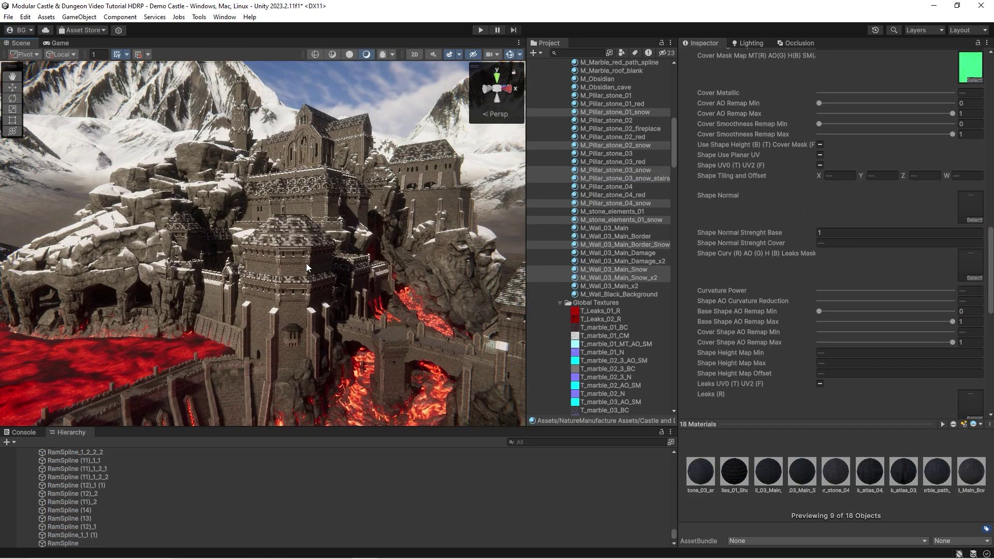
# Vary the Cover Amount of the 18 selected castle, roof, statue and cliff materials and return it to 2
pyautogui.moveTo(303, 265); pyautogui.dragTo(355, 271, button='right')
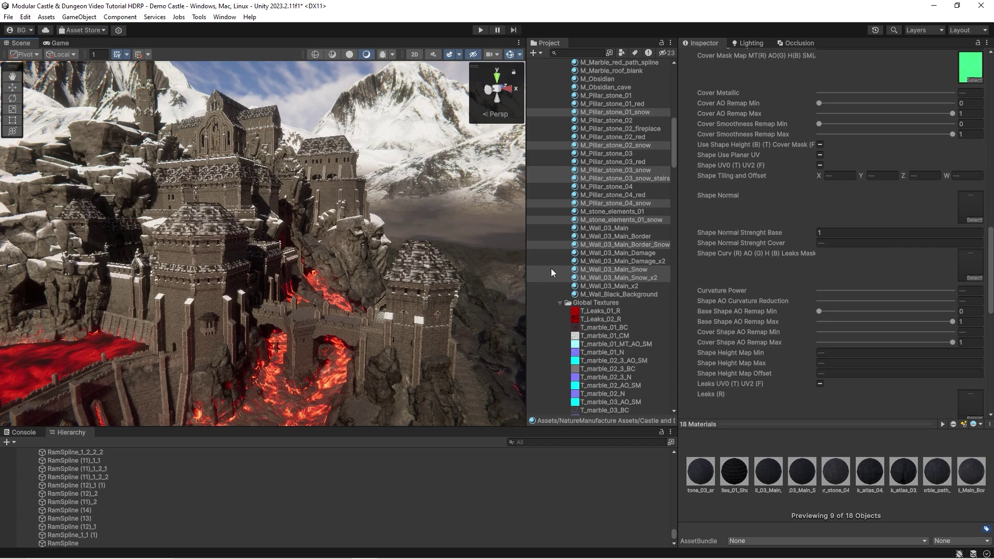
pyautogui.scroll(5, 551, 268)
pyautogui.scroll(-10, 607, 303)
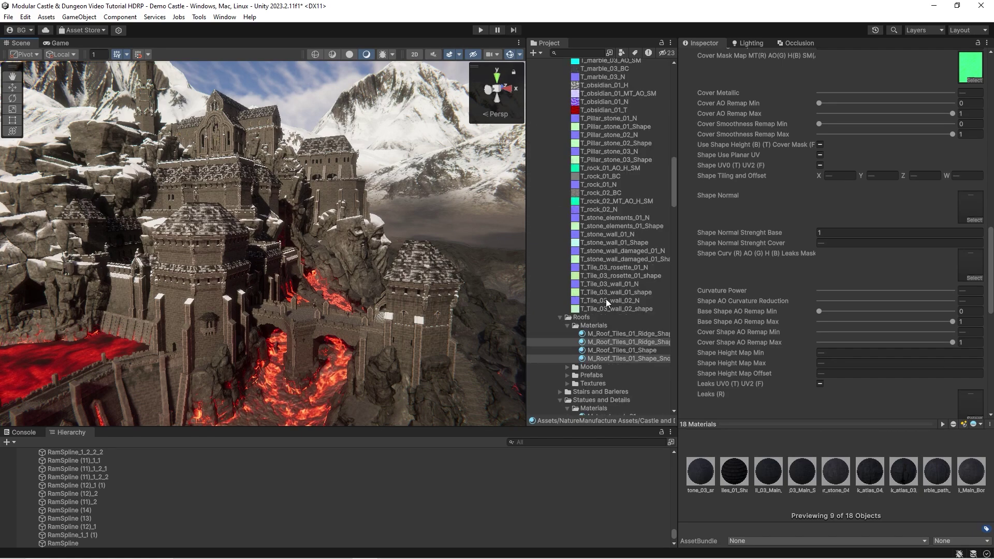
pyautogui.scroll(2, 763, 306)
pyautogui.scroll(10, 764, 306)
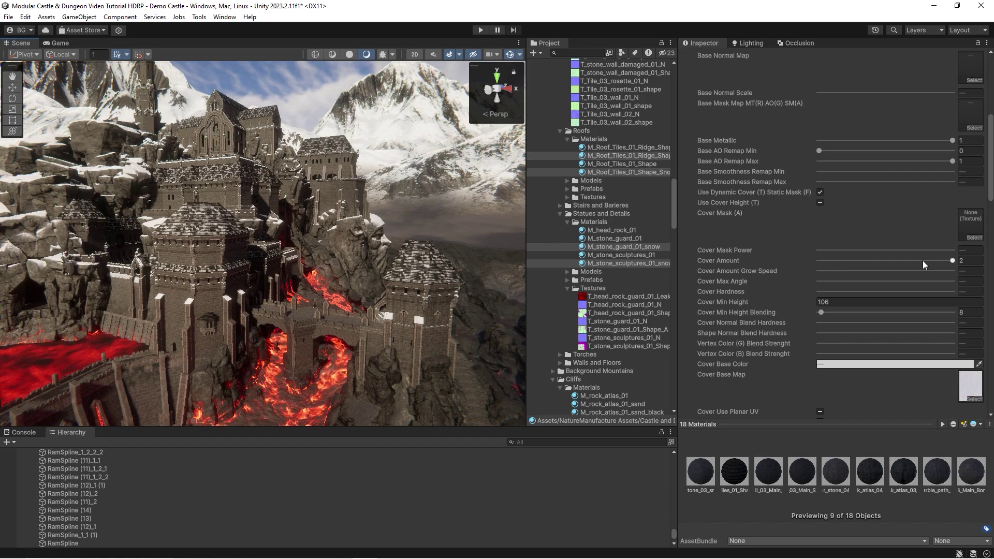
pyautogui.moveTo(923, 261); pyautogui.dragTo(955, 262)
pyautogui.moveTo(317, 199); pyautogui.dragTo(361, 263, button='right')
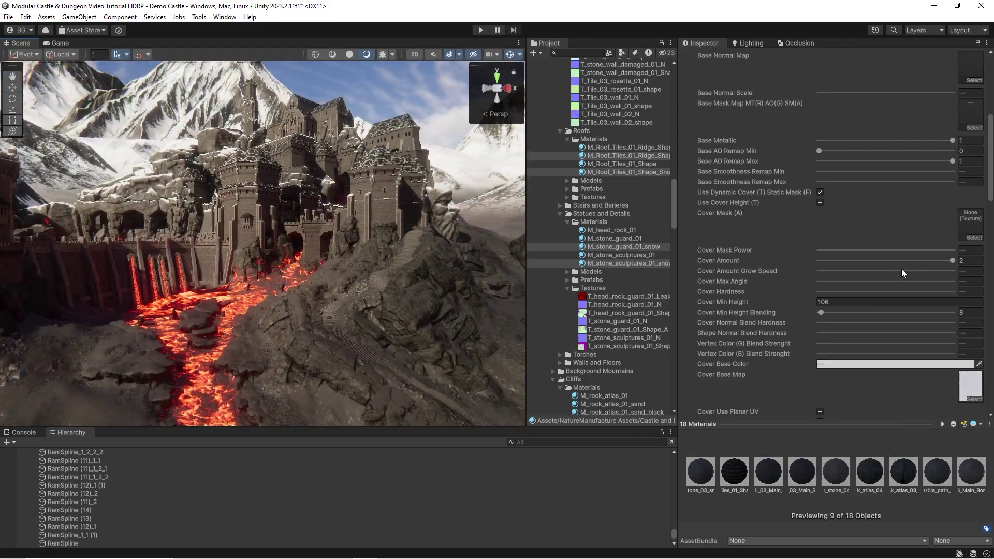
pyautogui.moveTo(909, 261); pyautogui.dragTo(782, 265)
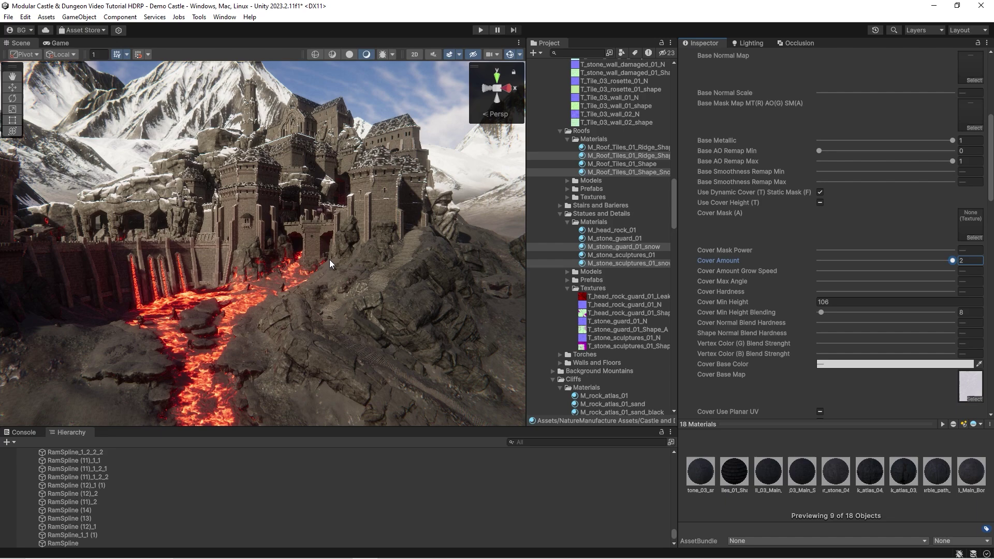
# Lower the selected materials' Cover Min Height to as little as 28.95 and raise it to 94.15
pyautogui.keyDown('alt'); pyautogui.moveTo(329, 264); pyautogui.dragTo(400, 265); pyautogui.keyUp('alt')
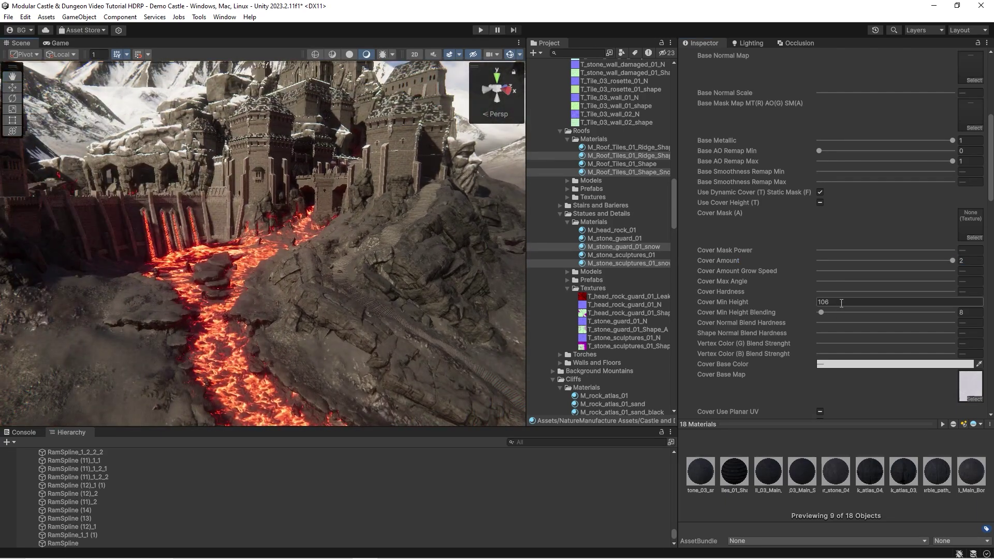
pyautogui.write('0')
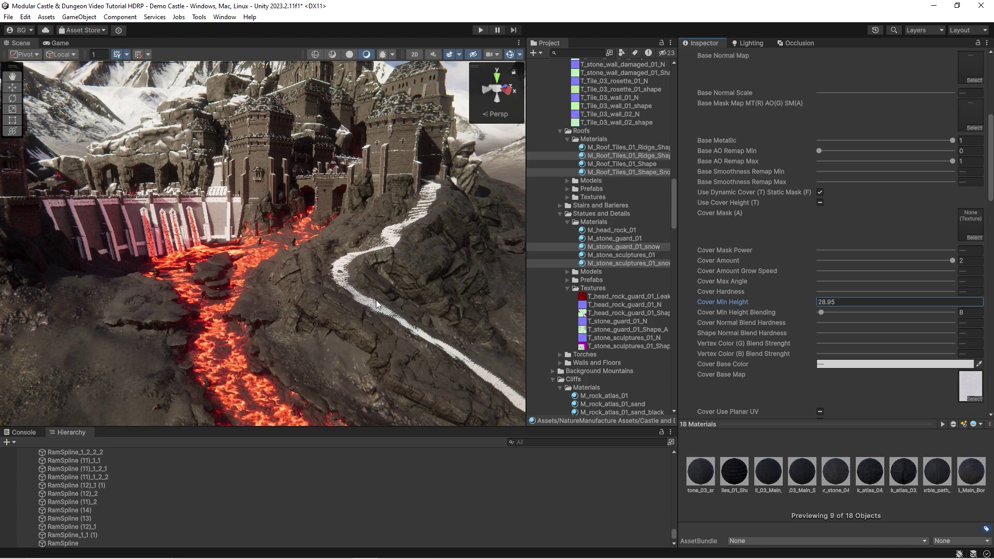
pyautogui.moveTo(557, 288); pyautogui.dragTo(688, 262)
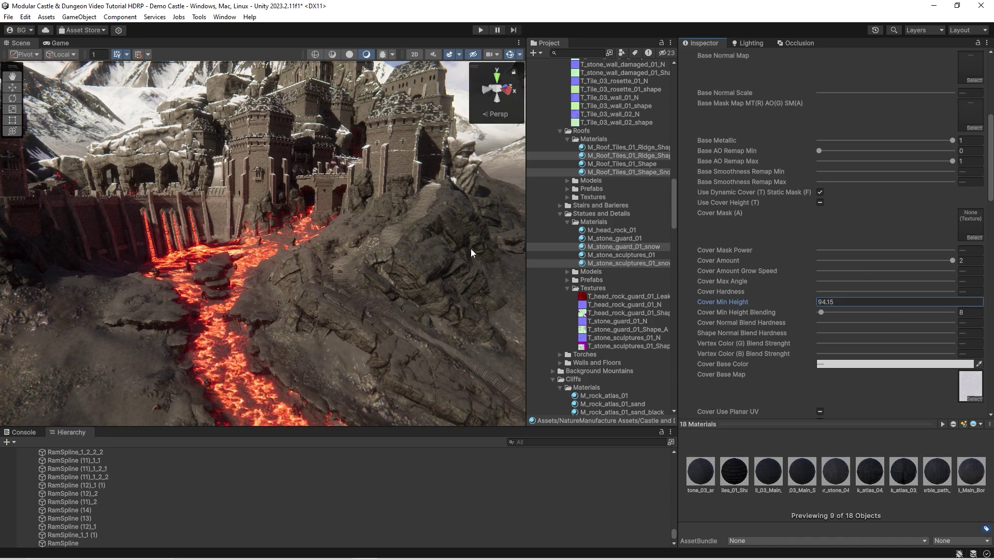
# Try a Cover Min Height of 0 on the selected materials and set it to 106
pyautogui.moveTo(775, 252); pyautogui.dragTo(83, 117)
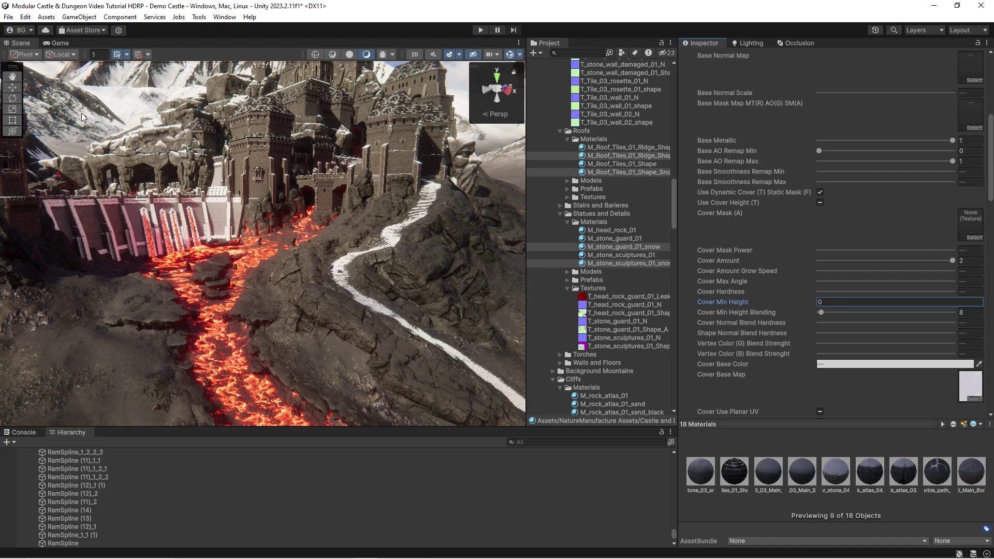
pyautogui.press('BackSpace')
pyautogui.write('106')
# Select the tiled path spline beside the lava and locate its M_Marble_red_path_spline material in the project
pyautogui.moveTo(91, 121); pyautogui.dragTo(395, 328, button='right')
pyautogui.click(368, 284)
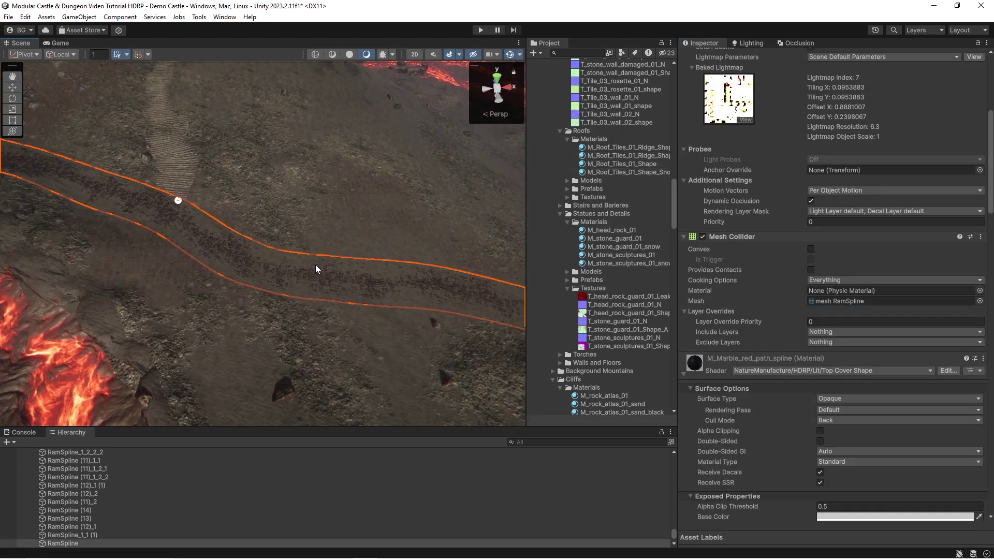
pyautogui.moveTo(315, 265); pyautogui.dragTo(383, 244, button='right')
pyautogui.scroll(5, 825, 221)
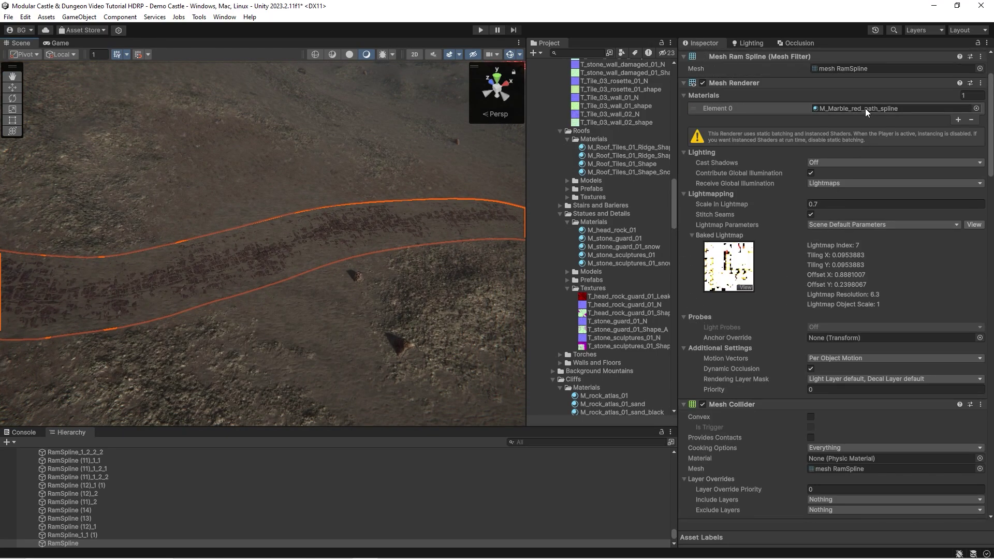
pyautogui.click(868, 110)
pyautogui.click(603, 63)
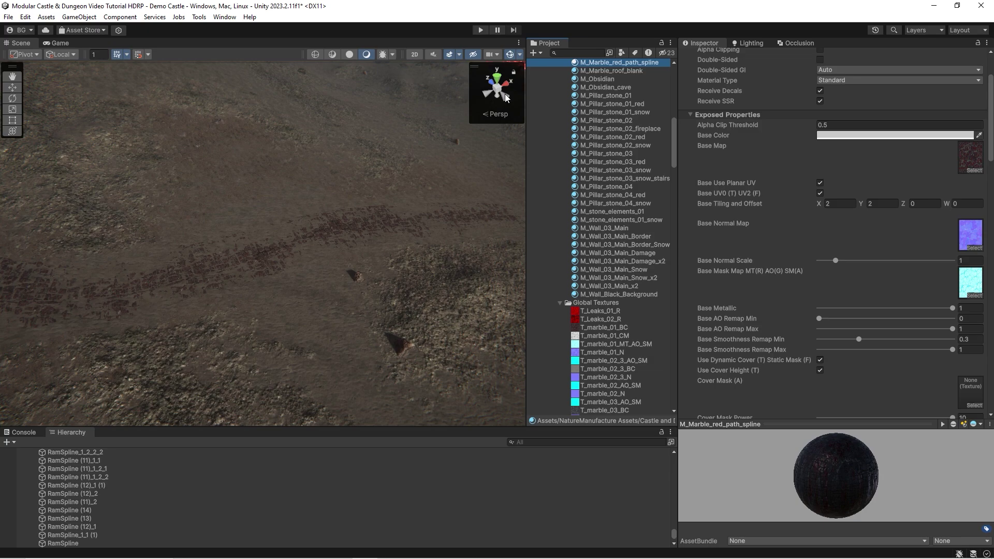
# Switch the path spline material's shader to Layered Top Cover Shape
pyautogui.moveTo(381, 280); pyautogui.dragTo(295, 210, button='right')
pyautogui.moveTo(677, 238); pyautogui.dragTo(718, 255)
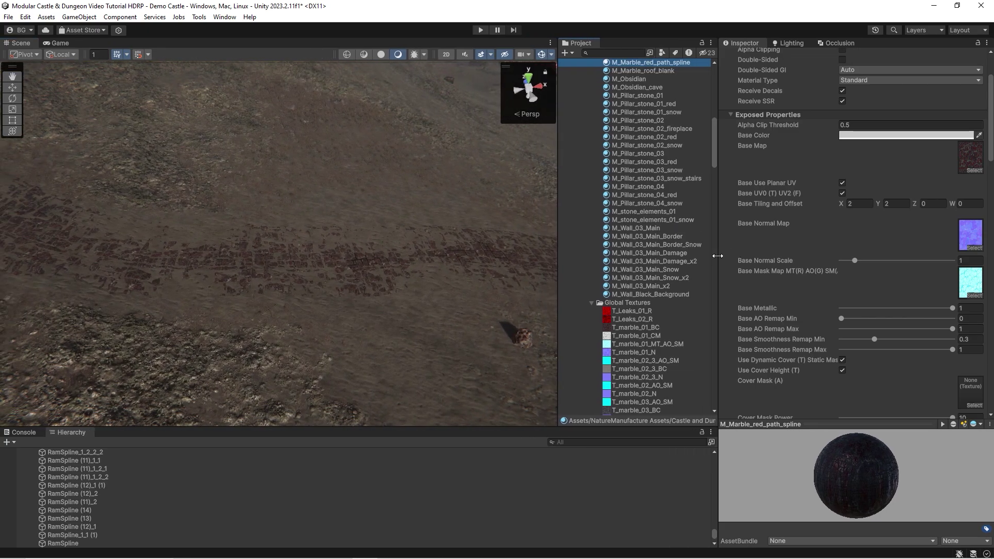
pyautogui.moveTo(555, 232); pyautogui.dragTo(578, 228)
pyautogui.scroll(3, 918, 178)
pyautogui.moveTo(412, 249); pyautogui.dragTo(345, 265, button='right')
pyautogui.press('w')
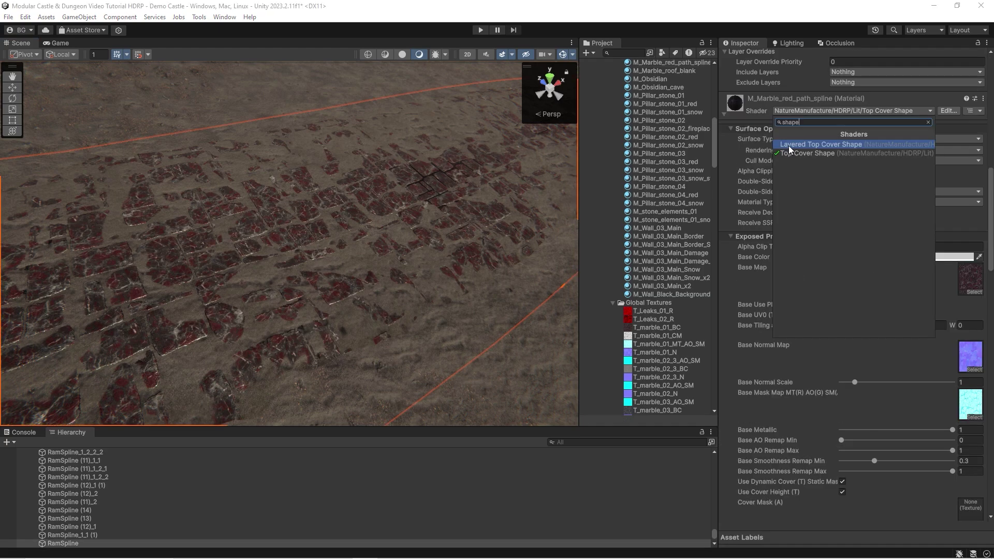
pyautogui.click(790, 145)
pyautogui.moveTo(356, 216); pyautogui.dragTo(352, 224, button='right')
pyautogui.scroll(-3, 844, 286)
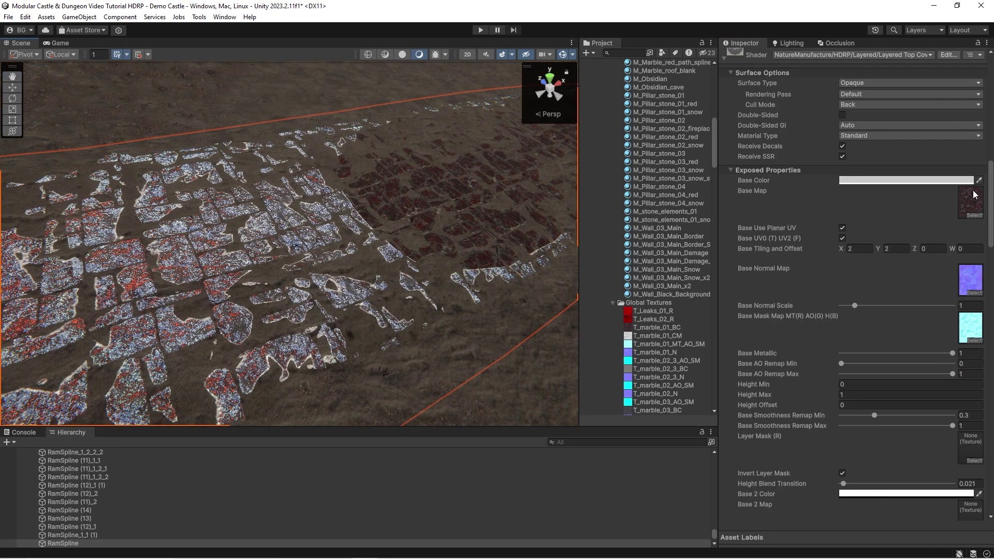
# Assign T_marble_02_3_BC as Base 2 Map, T_marble_02_3_N as Base 2 Normal Map and T_marble_02_AO_SM as Base 2 Mask Map
pyautogui.scroll(-10, 686, 259)
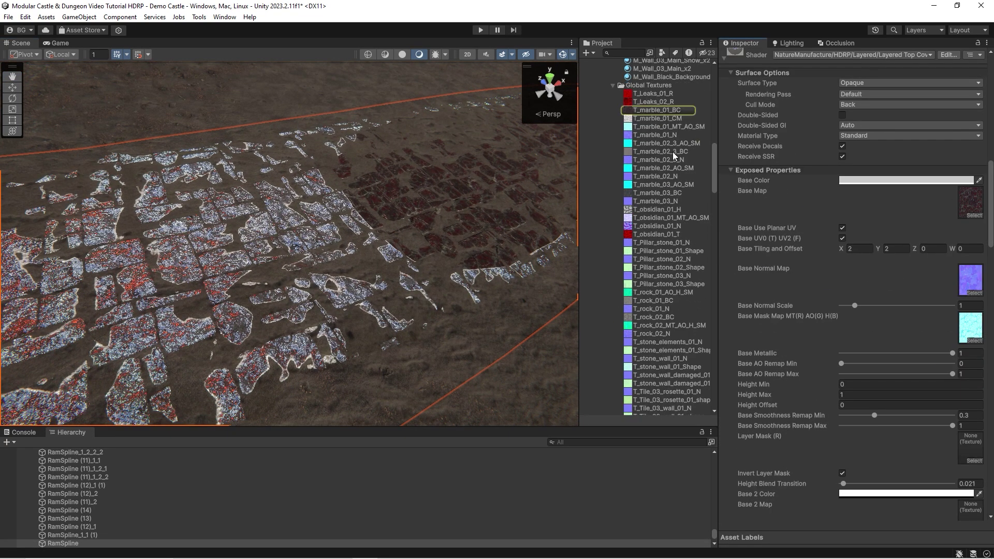
pyautogui.moveTo(672, 151); pyautogui.dragTo(964, 258)
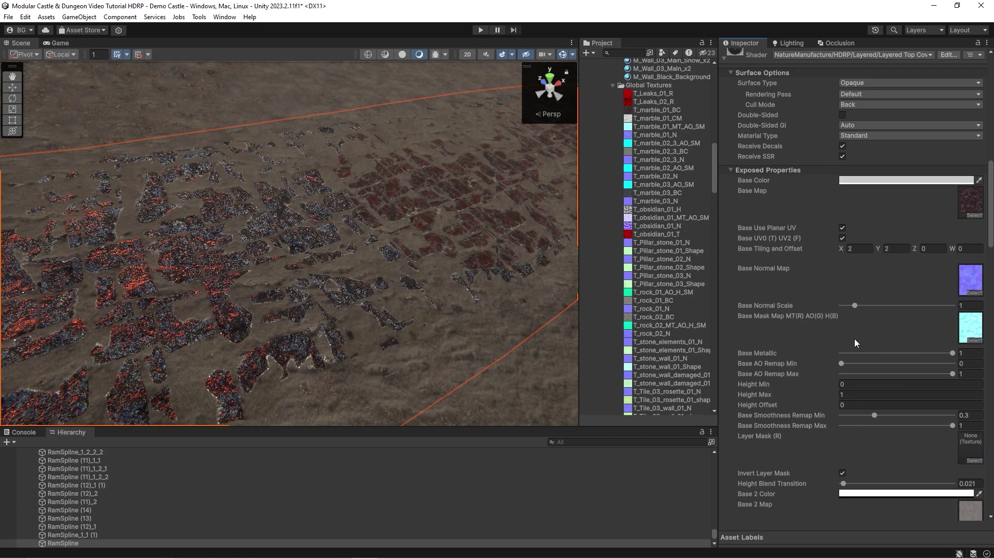
pyautogui.scroll(-4, 804, 245)
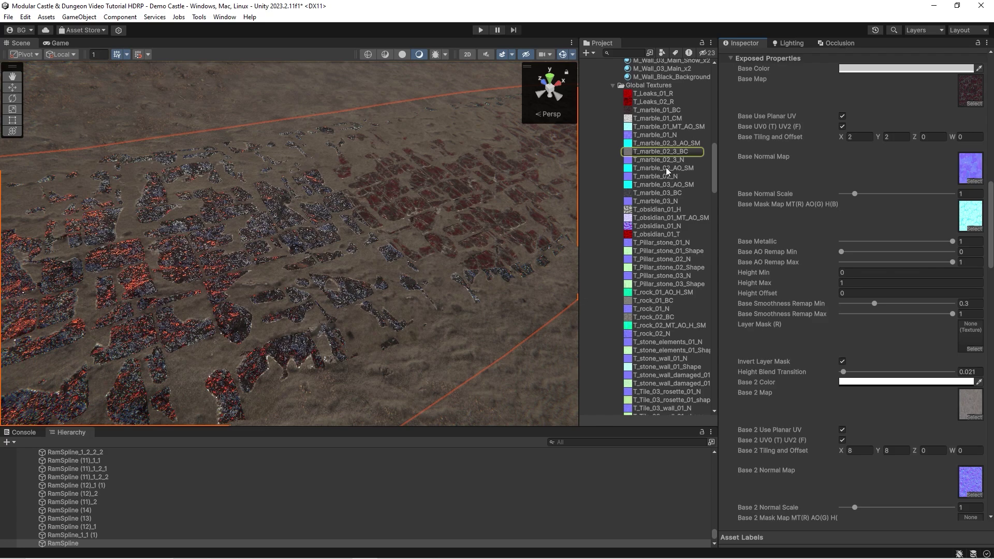
pyautogui.moveTo(662, 163)
pyautogui.mouseDown()
pyautogui.moveTo(880, 362)
pyautogui.moveTo(966, 478)
pyautogui.mouseUp()
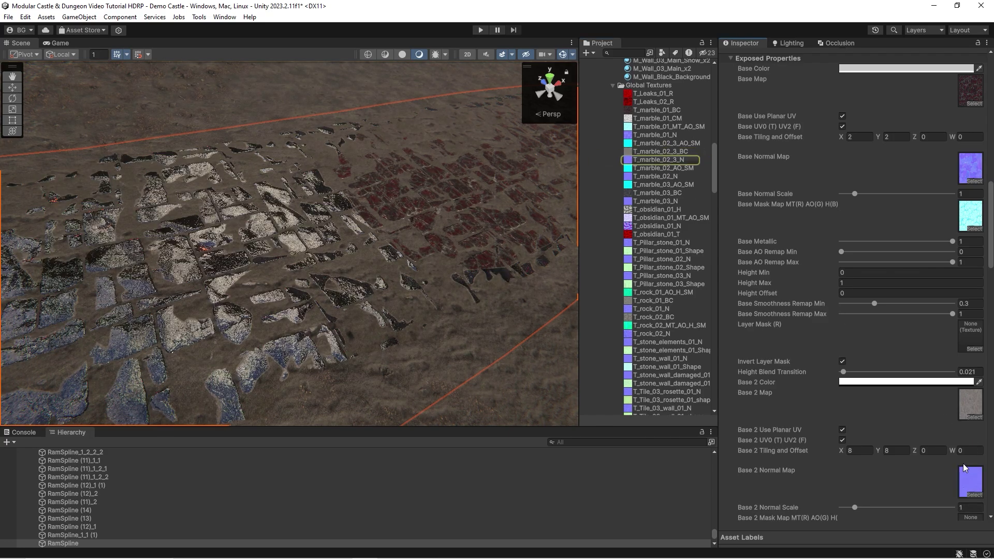
pyautogui.scroll(-4, 932, 403)
pyautogui.moveTo(676, 166)
pyautogui.mouseDown()
pyautogui.moveTo(829, 311)
pyautogui.moveTo(970, 417)
pyautogui.mouseUp()
pyautogui.moveTo(290, 269)
pyautogui.mouseDown(button='right')
pyautogui.moveTo(275, 282)
pyautogui.moveTo(295, 233)
pyautogui.mouseUp(button='right')
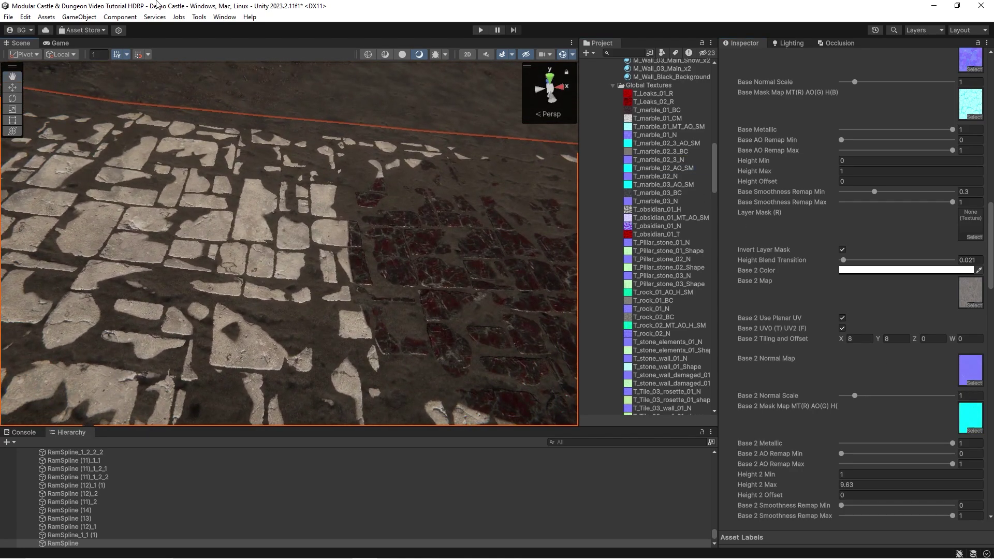
# Open VertexPainter and configure it with white draw color, size 3 and only Draw B enabled
pyautogui.click(201, 17)
pyautogui.moveTo(207, 30)
pyautogui.click(318, 52)
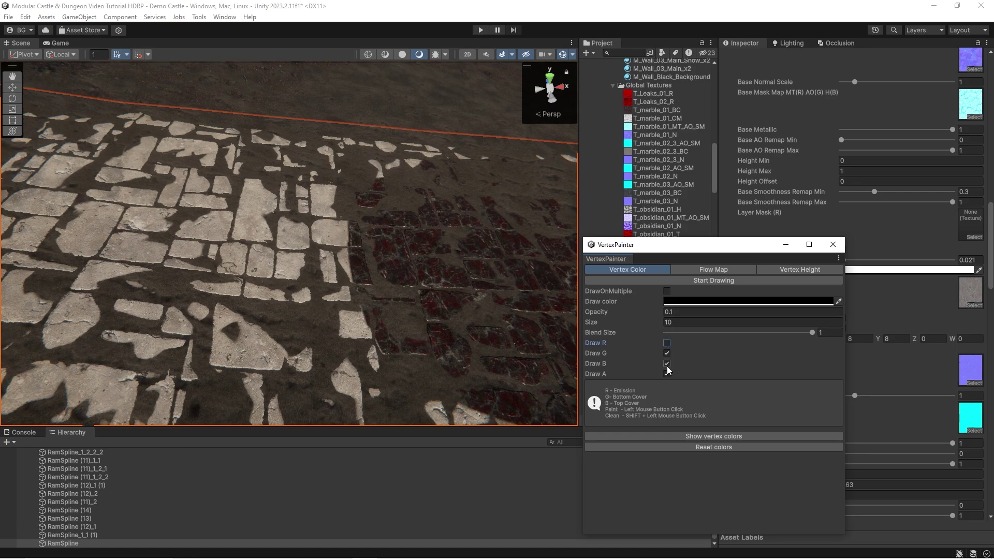
pyautogui.click(674, 304)
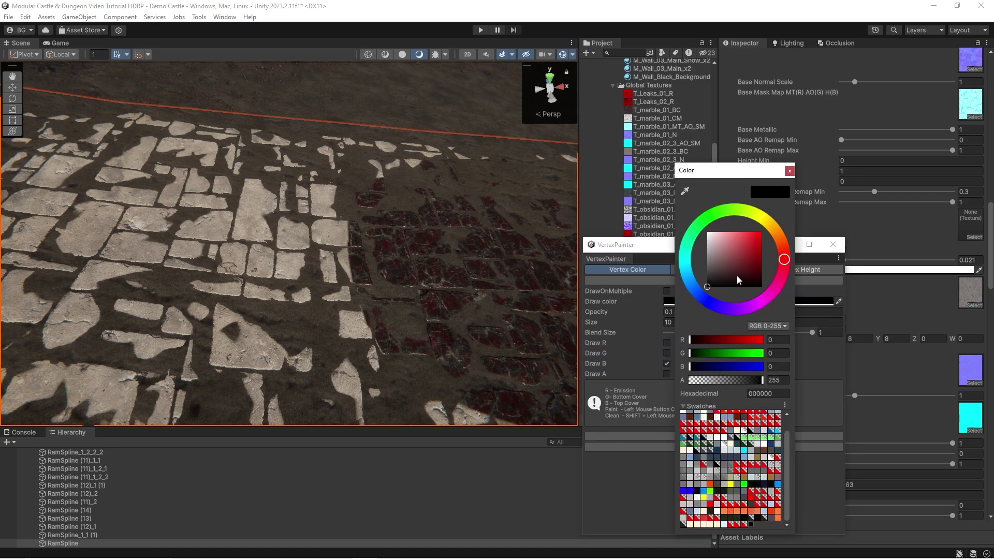
pyautogui.moveTo(737, 280); pyautogui.dragTo(627, 265)
pyautogui.click(627, 265)
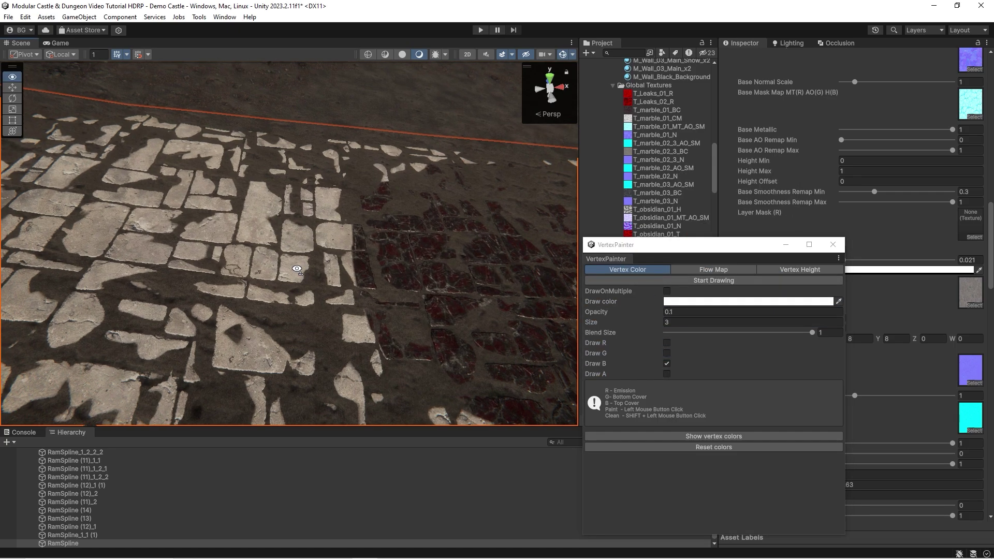
# Set the brush's Blend Size to 0.502 and vertex-paint the red marble layer over part of the pale path tiles
pyautogui.click(713, 280)
pyautogui.moveTo(332, 261)
pyautogui.mouseDown()
pyautogui.moveTo(262, 256)
pyautogui.moveTo(311, 248)
pyautogui.mouseUp()
pyautogui.moveTo(697, 248)
pyautogui.mouseDown()
pyautogui.moveTo(492, 183)
pyautogui.moveTo(526, 208)
pyautogui.mouseUp()
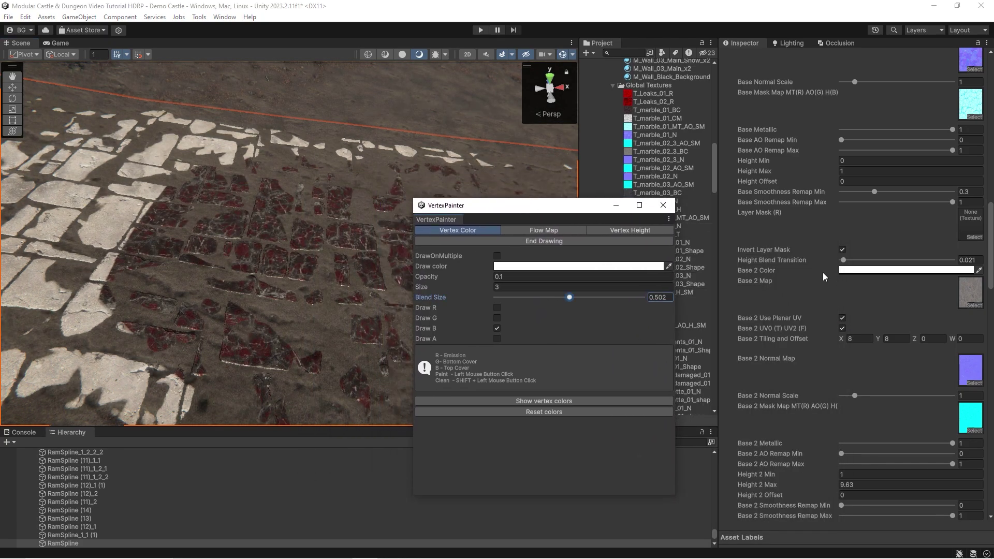
# Set the path material's Height Blend Transition to 0.554
pyautogui.scroll(3, 805, 216)
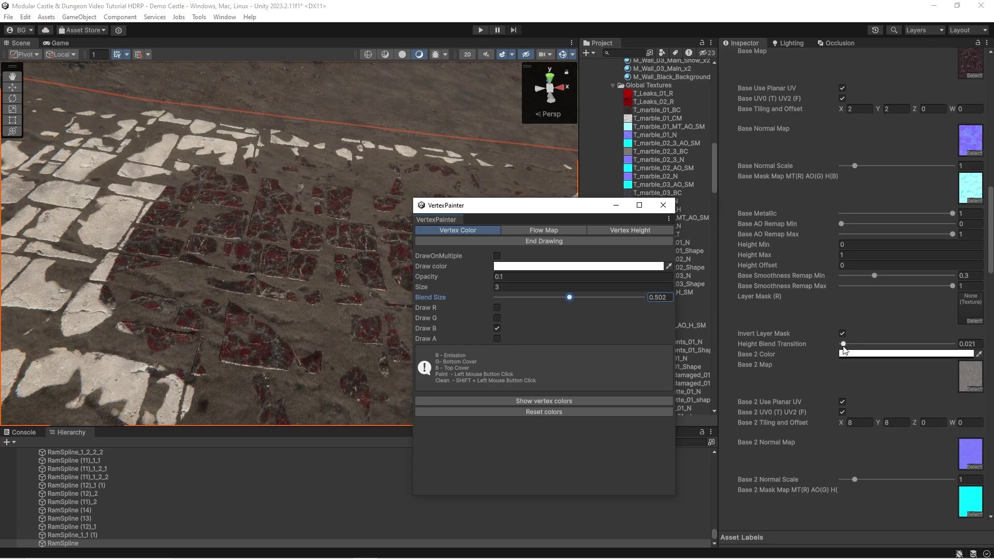
pyautogui.moveTo(844, 349); pyautogui.dragTo(902, 358)
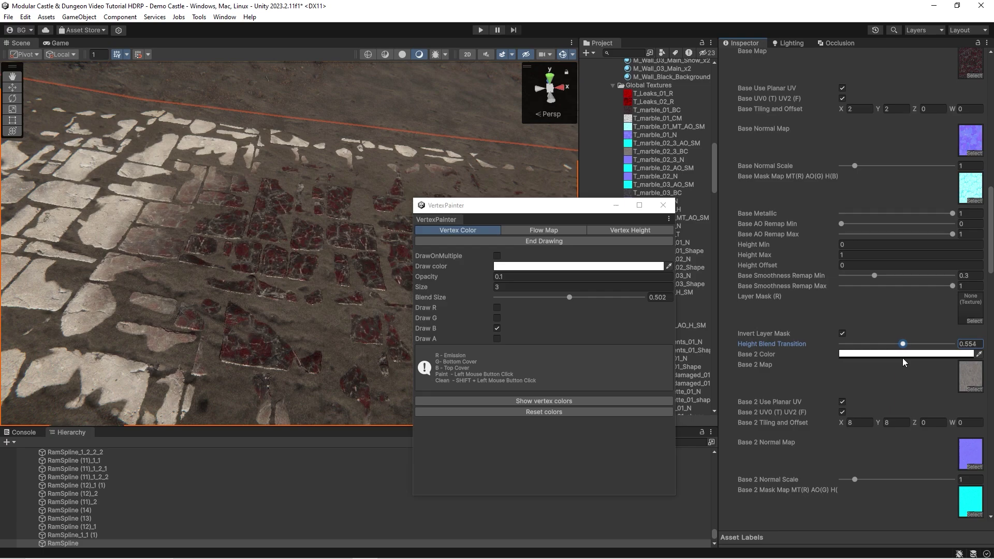
pyautogui.press('s')
pyautogui.moveTo(136, 282); pyautogui.dragTo(170, 308, button='right')
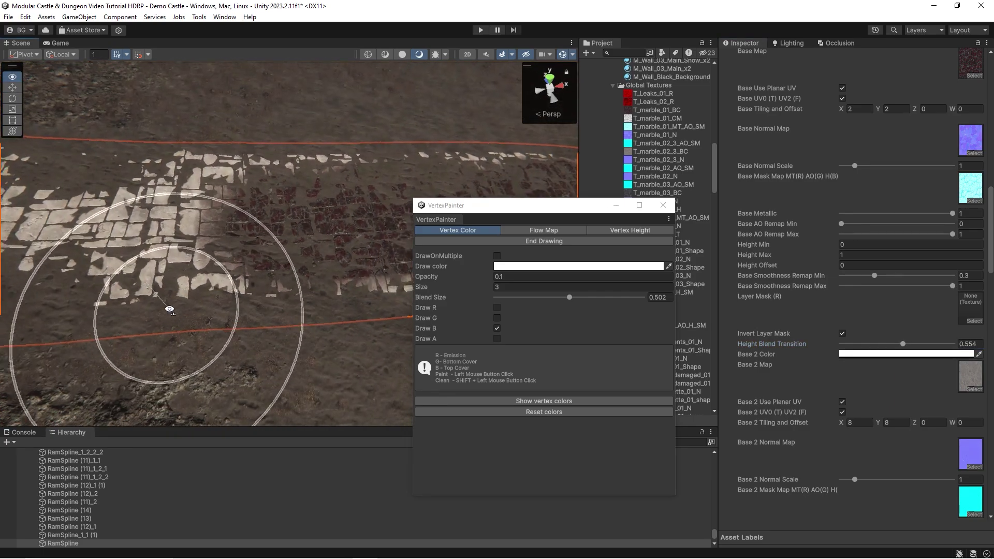
pyautogui.keyDown('alt'); pyautogui.moveTo(169, 309); pyautogui.dragTo(186, 316); pyautogui.keyUp('alt')
# Replace the path material's Base 2 Map with T_lava_rock_12_A_SM, searching the textures for rock
pyautogui.click(973, 389)
pyautogui.write('rock')
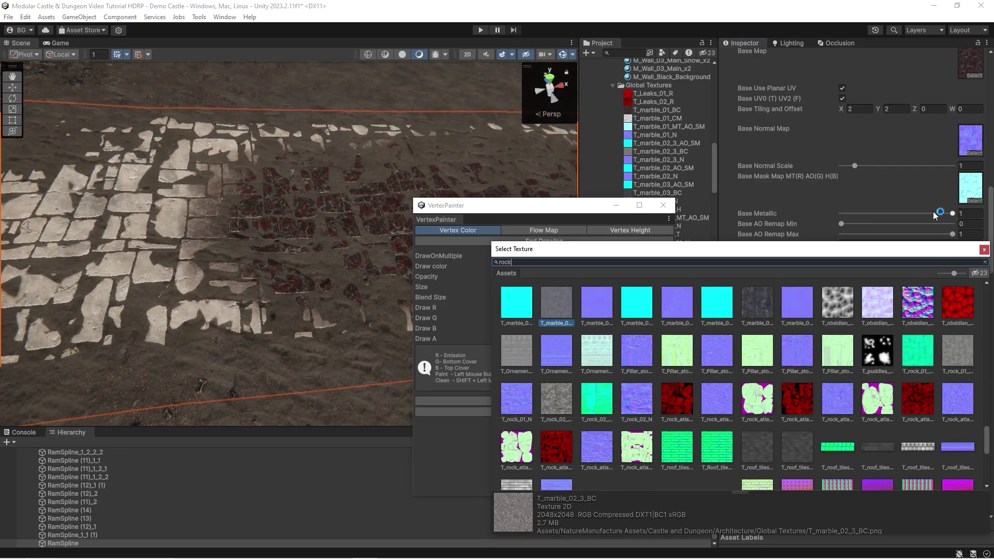
pyautogui.click(517, 320)
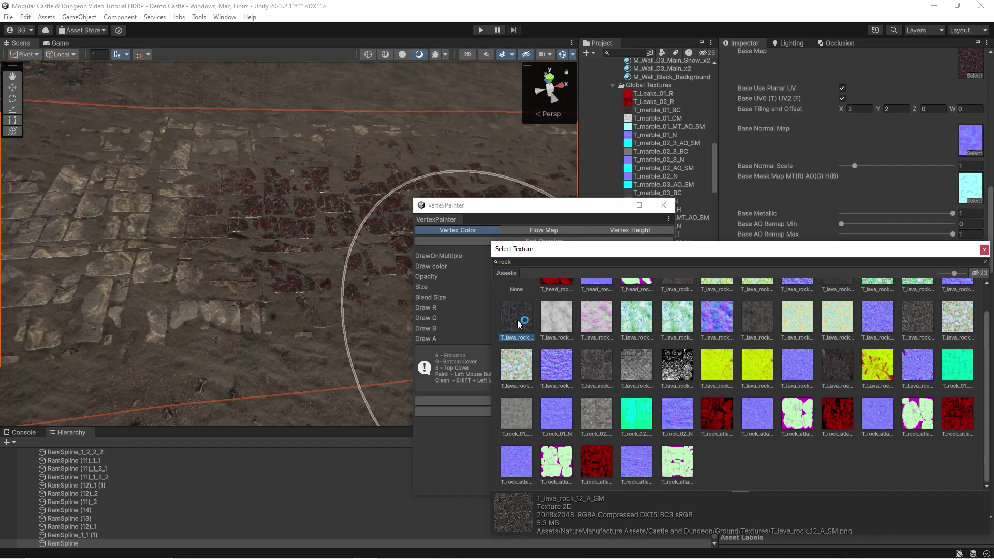
pyautogui.doubleClick(517, 320)
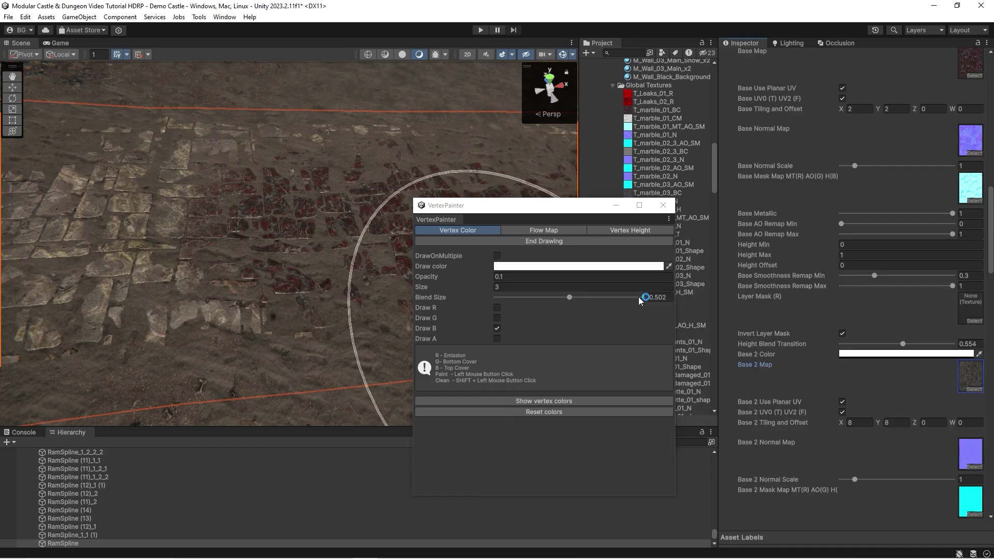
pyautogui.click(972, 378)
# Preview the other lava rock and lava sand textures in the Ground Textures folder and step back through the selections
pyautogui.moveTo(596, 205); pyautogui.dragTo(479, 123)
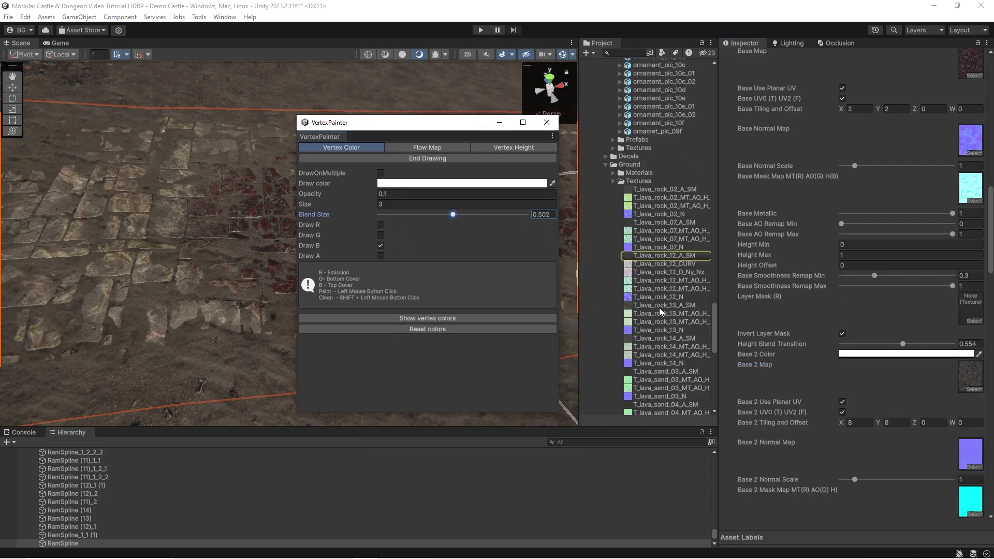
pyautogui.click(655, 304)
pyautogui.click(653, 338)
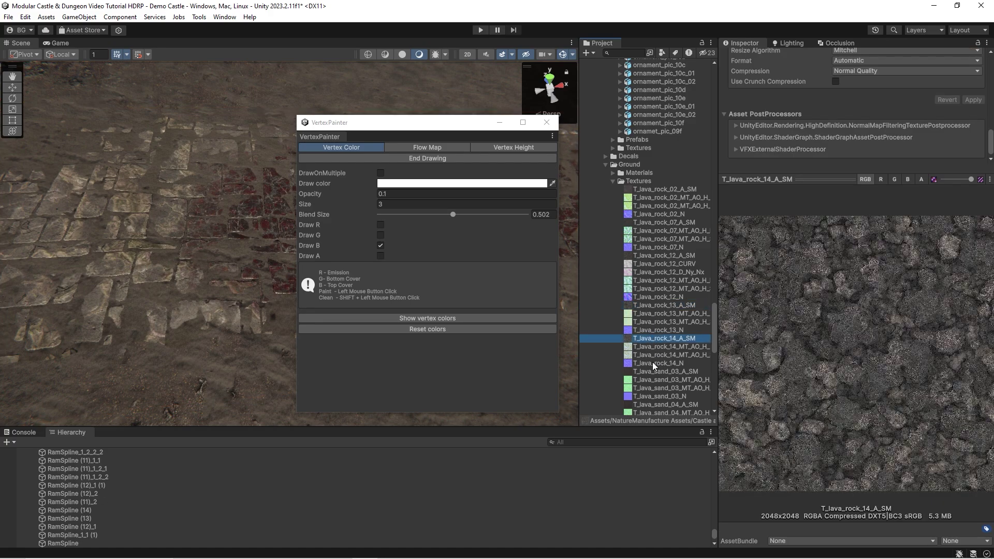
pyautogui.click(657, 404)
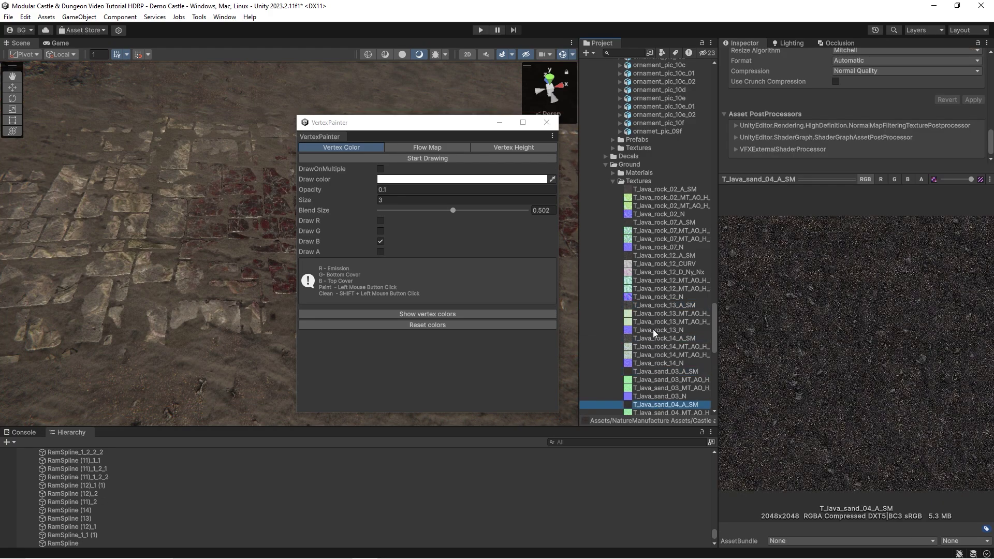
pyautogui.scroll(-5, 652, 326)
pyautogui.click(651, 313)
pyautogui.scroll(5, 650, 290)
pyautogui.click(654, 223)
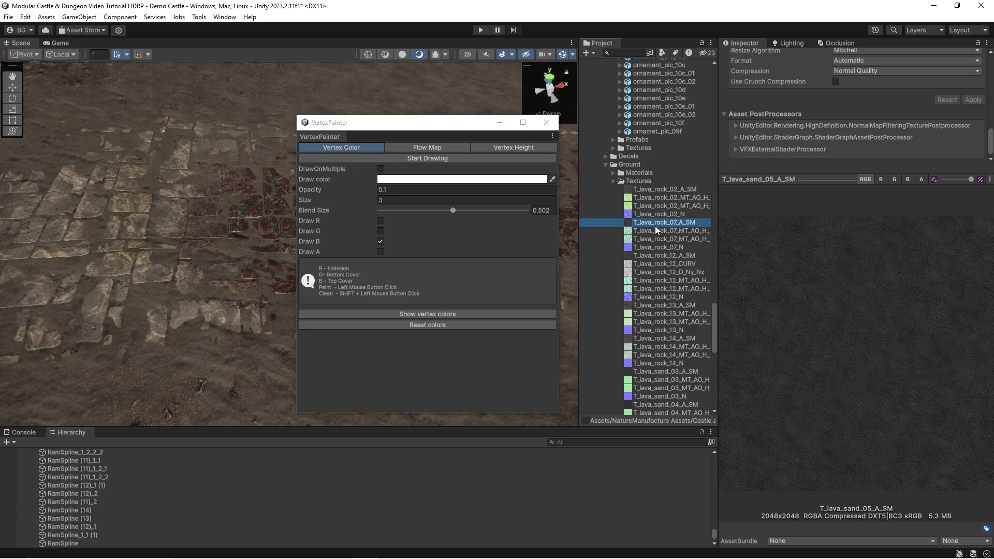
pyautogui.hotkey('ctrl', 'z')
pyautogui.hotkey('ctrl', 'z')
pyautogui.hotkey('ctrl', 'z')
pyautogui.hotkey('ctrl', 'z')
pyautogui.hotkey('ctrl', 'z')
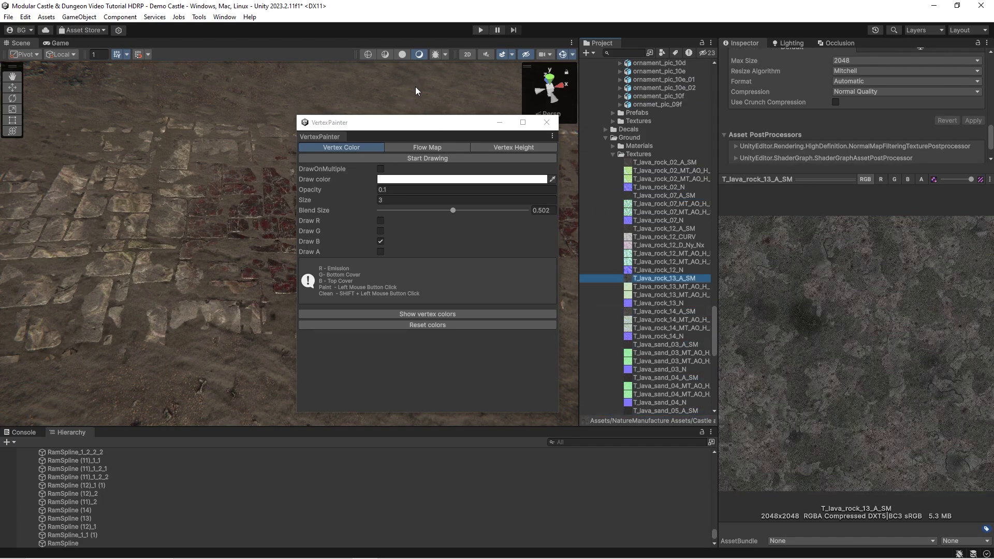
# Reselect the path and assign T_lava_rock_12_MT_AO_H_SM as Base 2 Mask Map and T_lava_rock_12_N as Base 2 Normal Map
pyautogui.click(416, 88)
pyautogui.scroll(-5, 899, 341)
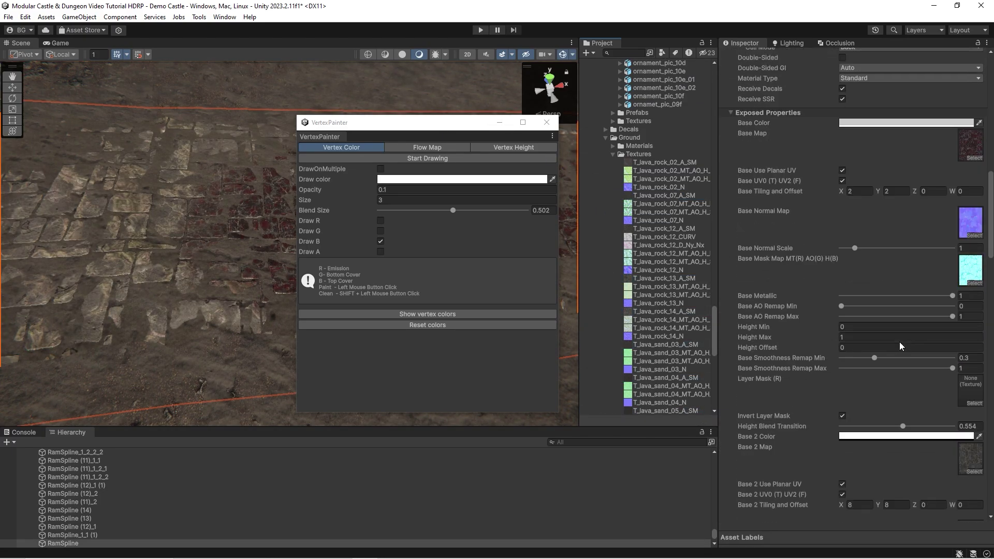
pyautogui.click(971, 456)
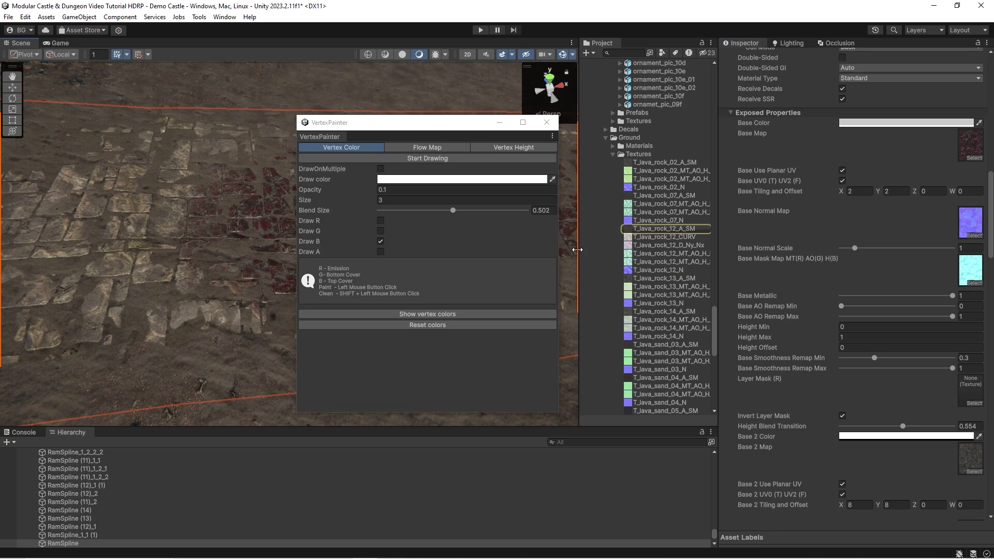
pyautogui.moveTo(578, 249); pyautogui.dragTo(512, 249)
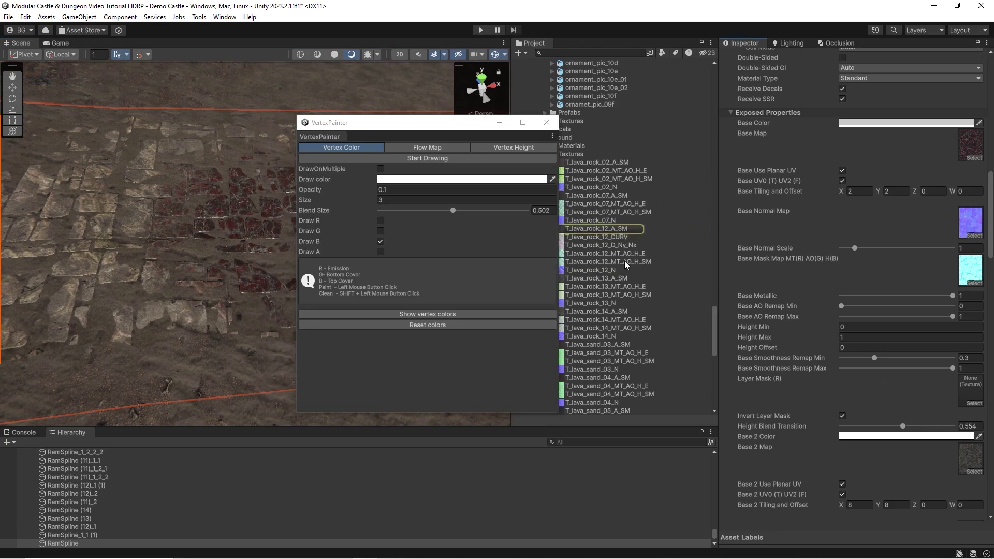
pyautogui.scroll(-6, 970, 396)
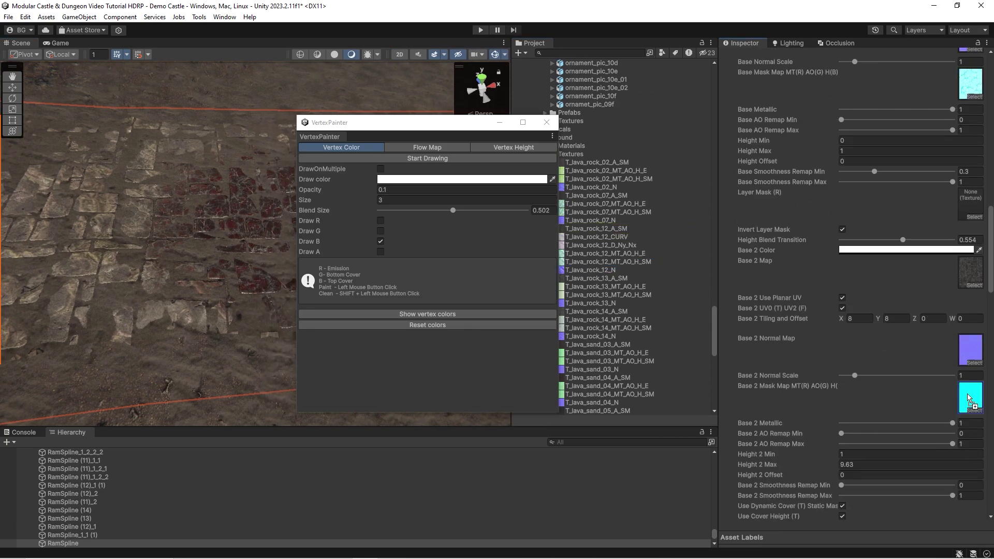
pyautogui.click(970, 396)
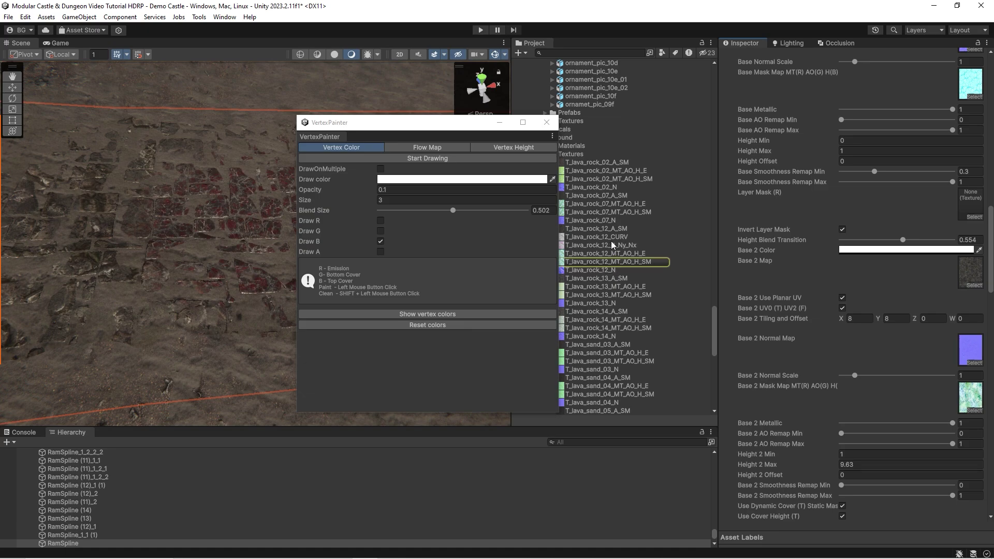
pyautogui.moveTo(598, 274); pyautogui.dragTo(970, 349)
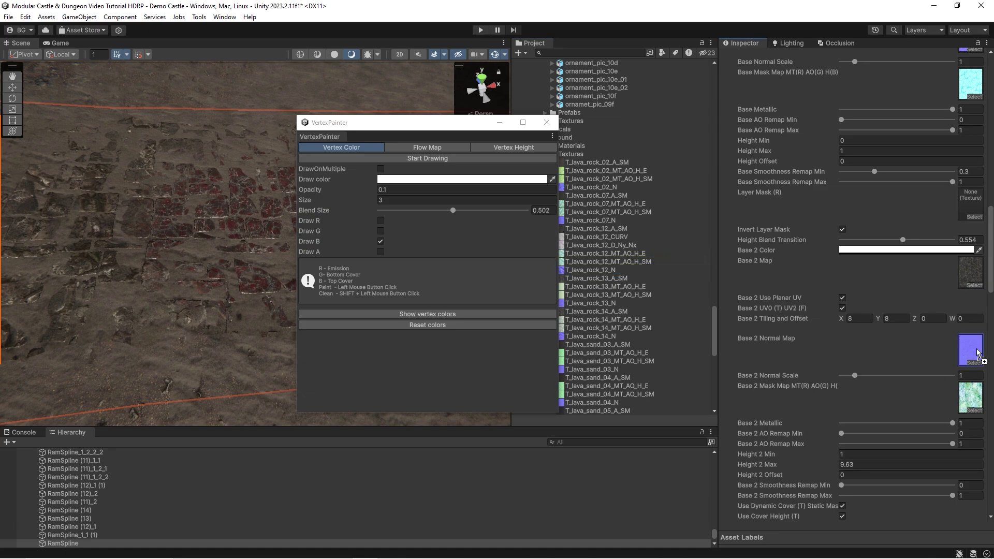
# Resume vertex drawing and paint the lava rock layer across the path's red marble tiles
pyautogui.moveTo(126, 208); pyautogui.dragTo(31, 218, button='right')
pyautogui.moveTo(361, 123); pyautogui.dragTo(734, 186)
pyautogui.click(760, 224)
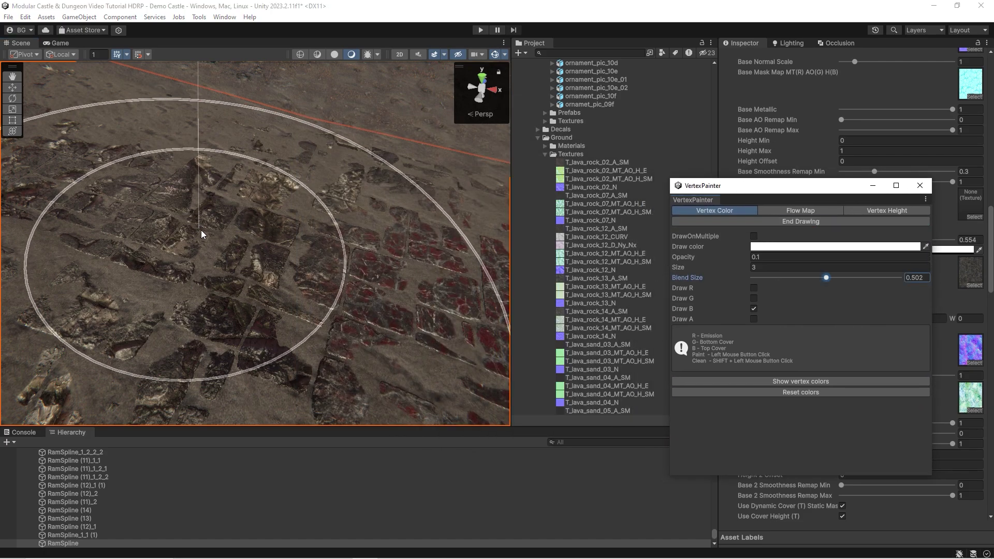
pyautogui.moveTo(202, 233); pyautogui.dragTo(196, 222)
pyautogui.moveTo(195, 222)
pyautogui.mouseDown(button='right')
pyautogui.moveTo(246, 226)
pyautogui.moveTo(266, 211)
pyautogui.moveTo(244, 200)
pyautogui.moveTo(209, 217)
pyautogui.mouseUp(button='right')
pyautogui.scroll(3, 209, 221)
pyautogui.moveTo(747, 191); pyautogui.dragTo(993, 201)
# Set the X tiling of the path material's Base 2 layer to 4
pyautogui.moveTo(355, 313); pyautogui.dragTo(306, 267, button='right')
pyautogui.moveTo(240, 264); pyautogui.dragTo(259, 290, button='right')
pyautogui.click(858, 319)
pyautogui.write('4')
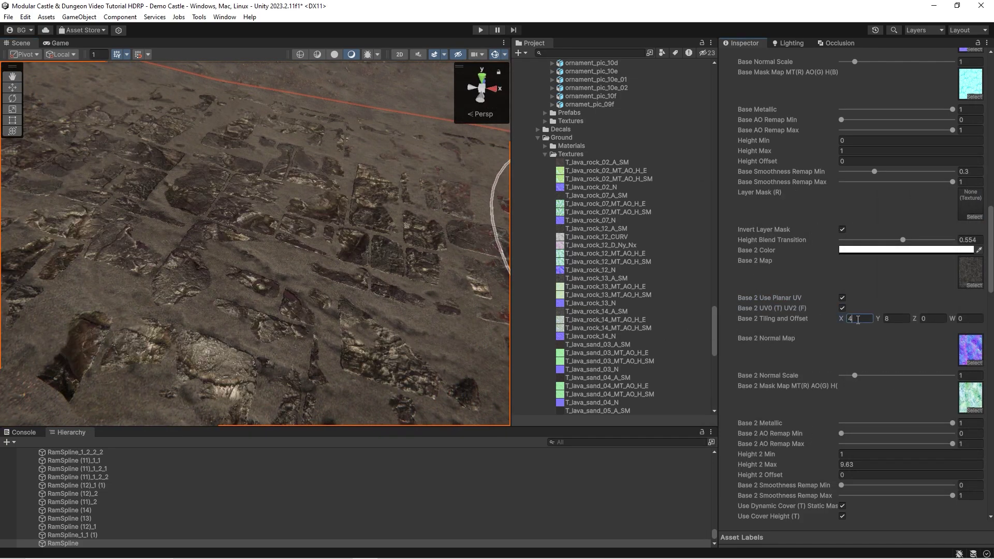
# Set the Y tiling of the path material's Base 2 layer to 4 and check the pattern on the path
pyautogui.click(894, 319)
pyautogui.write('4')
pyautogui.moveTo(348, 247)
pyautogui.mouseDown(button='right')
pyautogui.moveTo(335, 245)
pyautogui.moveTo(291, 282)
pyautogui.moveTo(358, 290)
pyautogui.mouseUp(button='right')
pyautogui.moveTo(248, 277); pyautogui.dragTo(269, 277, button='right')
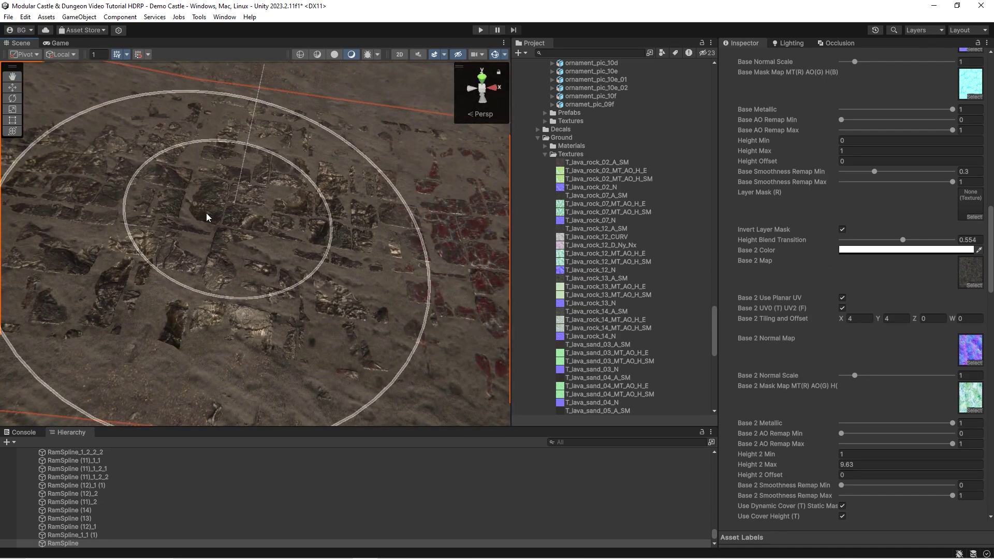
# Switch vertex painting to the G channel only, brush the cover over the path's lava rock area, and close VertexPainter
pyautogui.moveTo(993, 182); pyautogui.dragTo(681, 179)
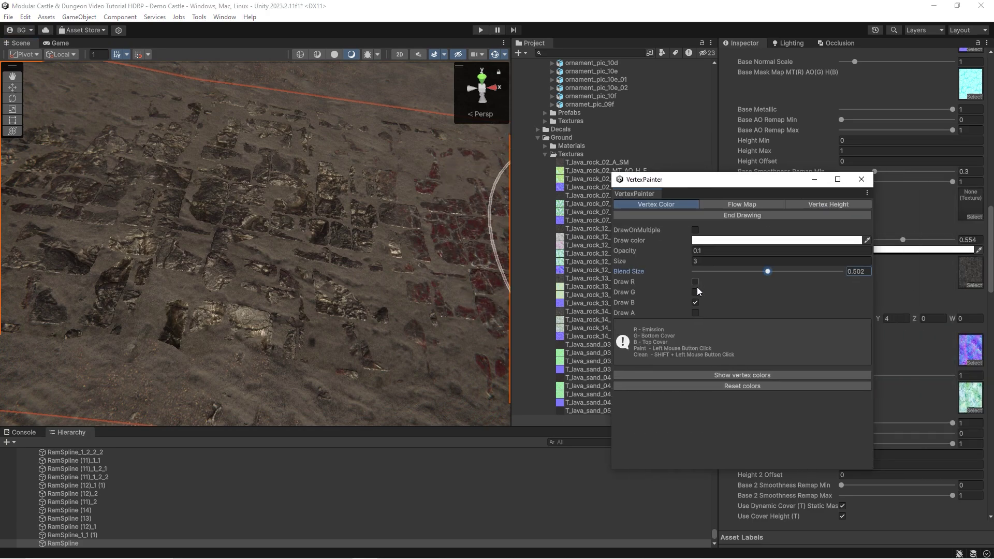
pyautogui.click(695, 302)
pyautogui.click(695, 292)
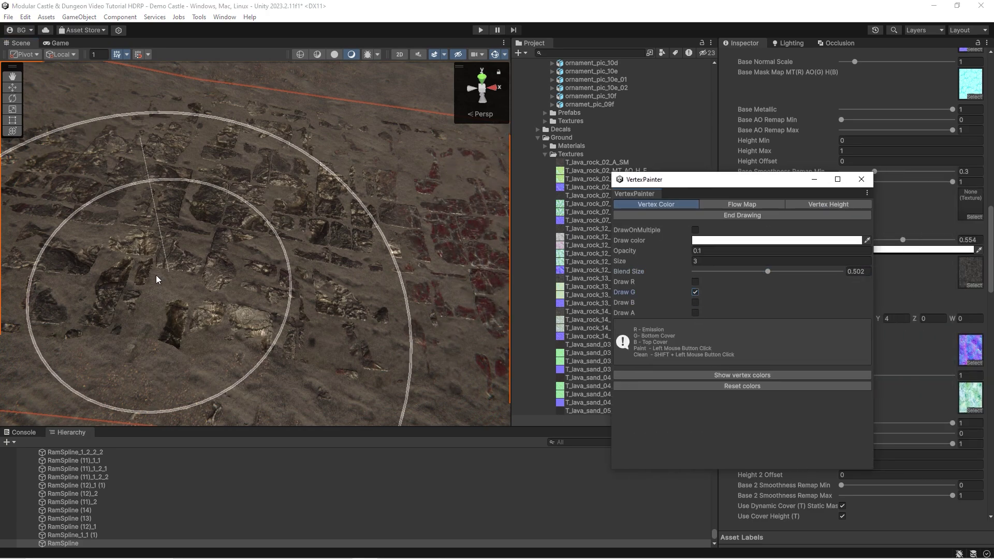
pyautogui.scroll(5, 176, 295)
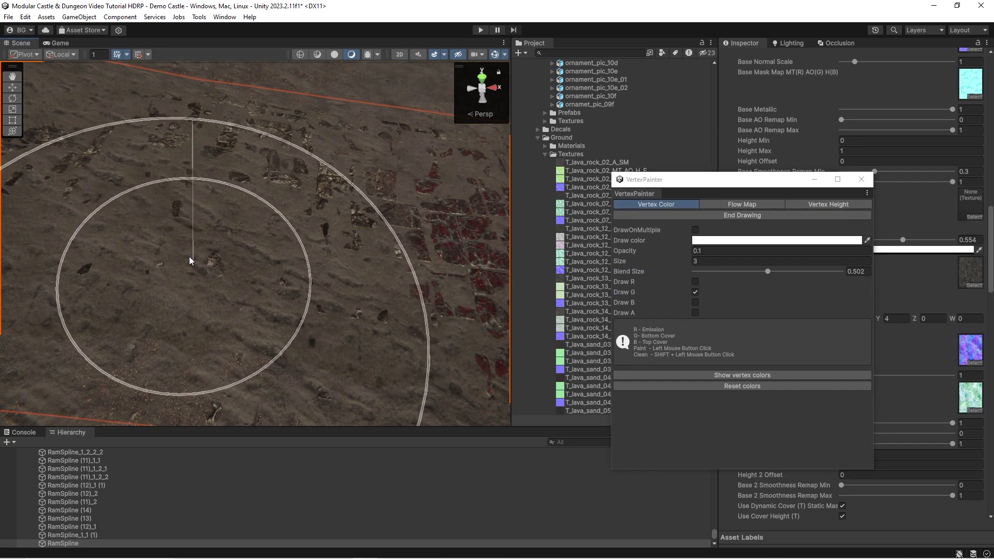
pyautogui.moveTo(189, 261)
pyautogui.mouseDown()
pyautogui.moveTo(233, 206)
pyautogui.moveTo(320, 204)
pyautogui.moveTo(242, 202)
pyautogui.mouseUp()
pyautogui.moveTo(242, 202); pyautogui.dragTo(152, 199, button='right')
pyautogui.moveTo(153, 200)
pyautogui.mouseDown()
pyautogui.moveTo(126, 231)
pyautogui.moveTo(218, 139)
pyautogui.moveTo(167, 113)
pyautogui.moveTo(418, 294)
pyautogui.mouseUp()
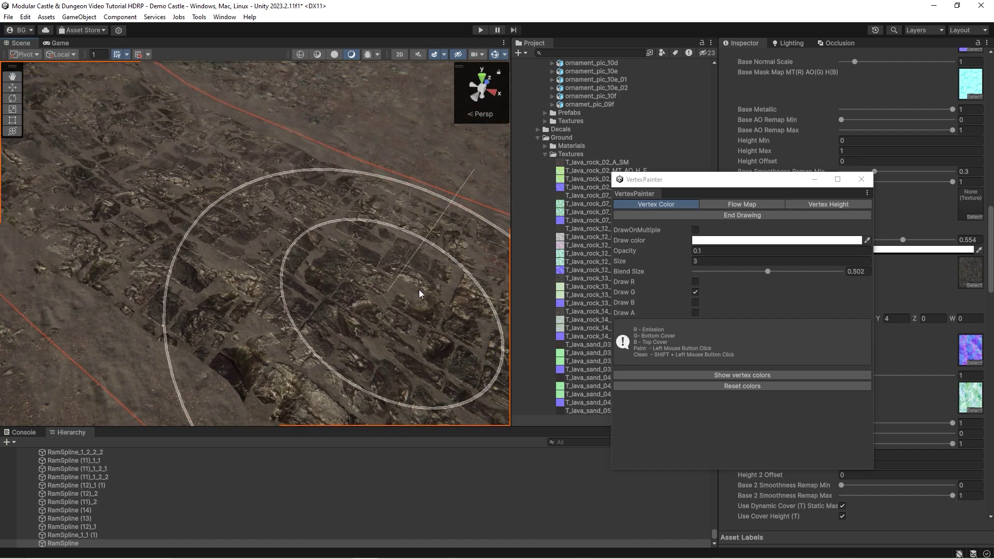
pyautogui.click(862, 179)
# Lower the path material's Height 2 Min to -11.1 and raise its Height 2 Max to 55.77
pyautogui.keyDown('alt'); pyautogui.moveTo(195, 249); pyautogui.dragTo(332, 276); pyautogui.keyUp('alt')
pyautogui.moveTo(332, 276); pyautogui.dragTo(283, 287, button='right')
pyautogui.press('w')
pyautogui.scroll(-4, 198, 230)
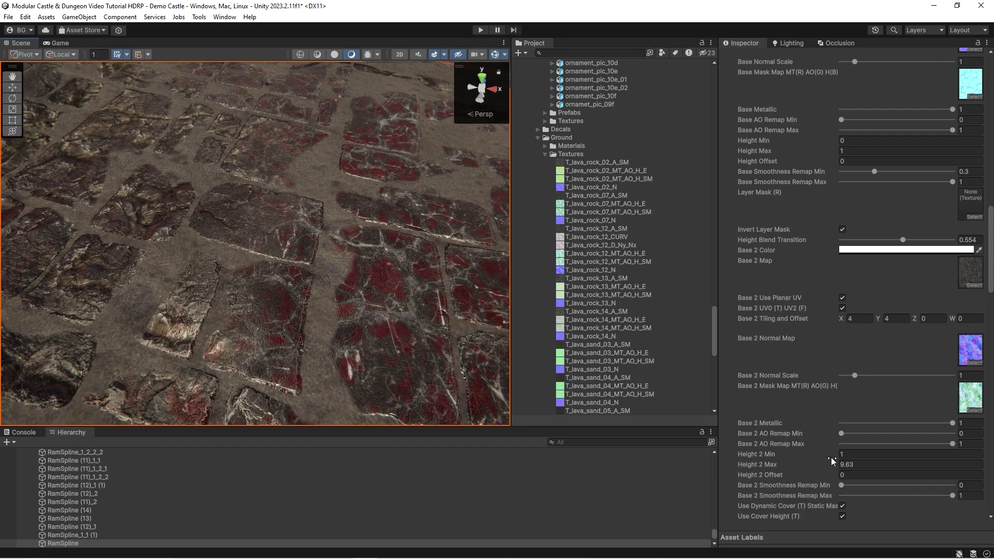
pyautogui.click(856, 453)
pyautogui.write('0')
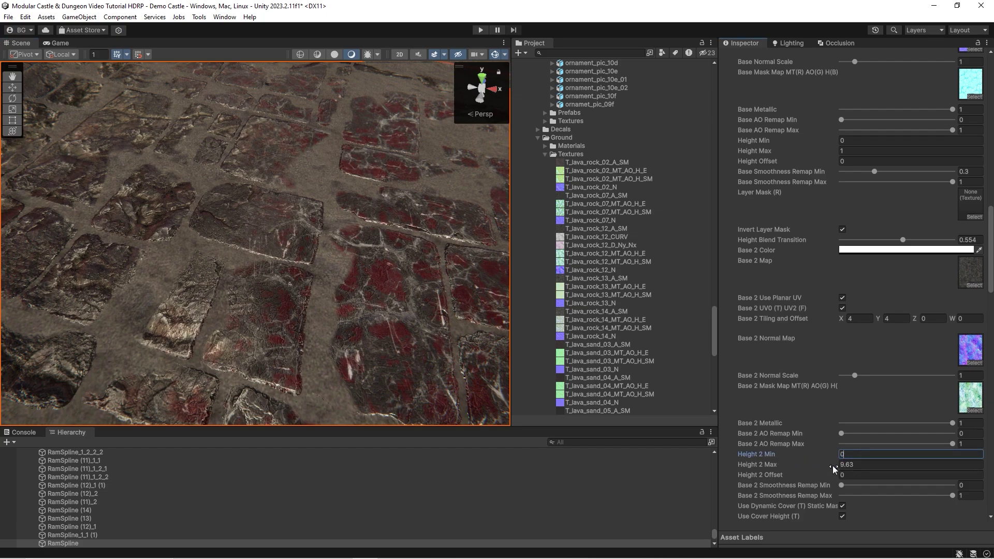
pyautogui.moveTo(821, 454); pyautogui.dragTo(648, 402)
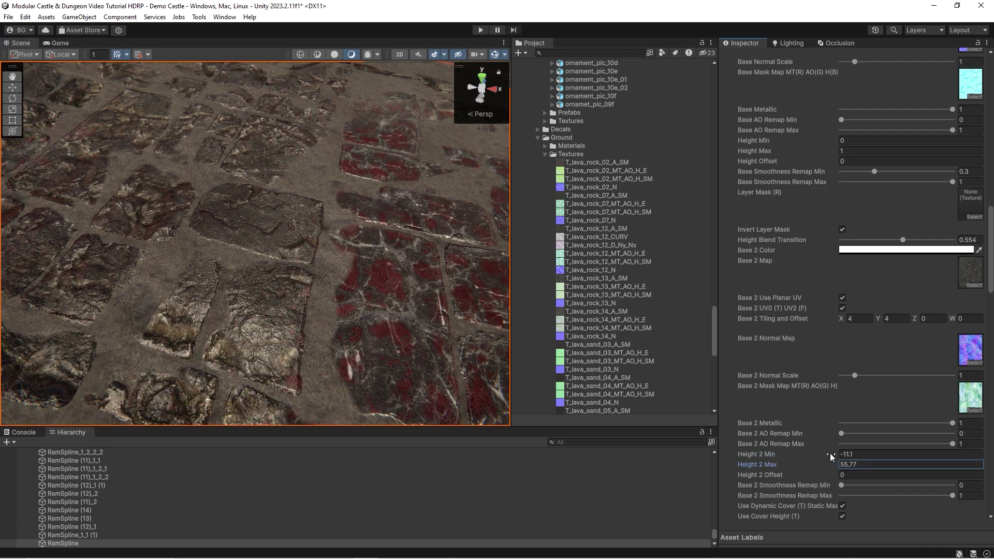
# Set the path material's Height 2 Min to -106.79 and Height 2 Max to 73, checking the blend on the tiles
pyautogui.moveTo(828, 454); pyautogui.dragTo(369, 414)
pyautogui.press('s')
pyautogui.moveTo(300, 290); pyautogui.dragTo(259, 255, button='right')
pyautogui.moveTo(820, 455); pyautogui.dragTo(726, 458)
pyautogui.moveTo(805, 470); pyautogui.dragTo(844, 472)
pyautogui.moveTo(291, 300); pyautogui.dragTo(354, 309, button='right')
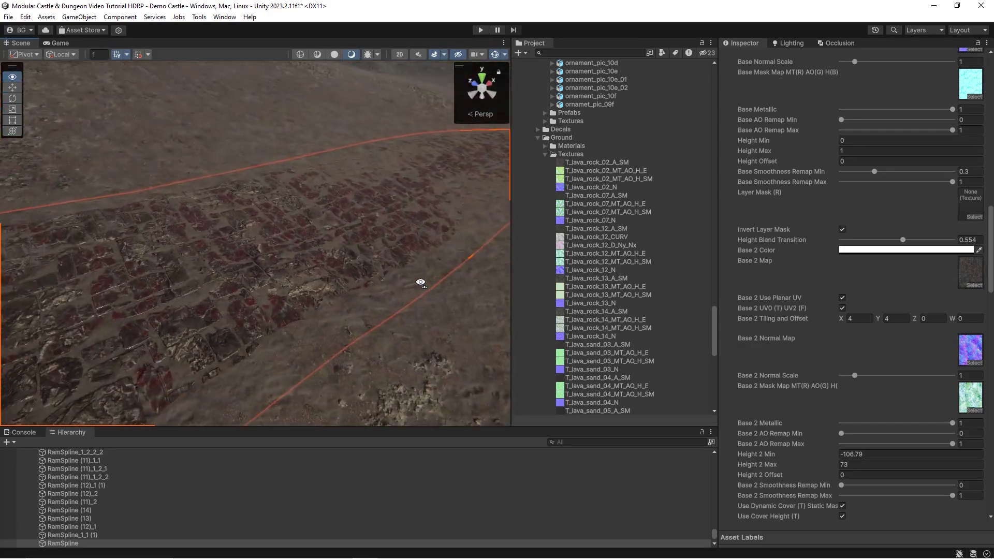
# Reduce the path material's Cover Amount to 0 and inspect the blended marble and lava rock layers along the path
pyautogui.scroll(-2, 870, 353)
pyautogui.scroll(5, 849, 310)
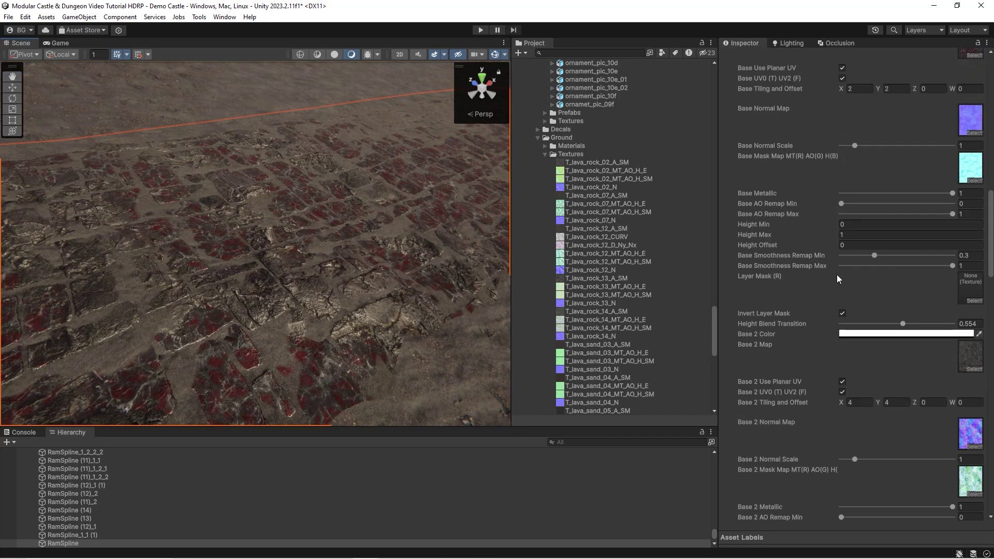
pyautogui.scroll(4, 778, 216)
pyautogui.scroll(-12, 814, 311)
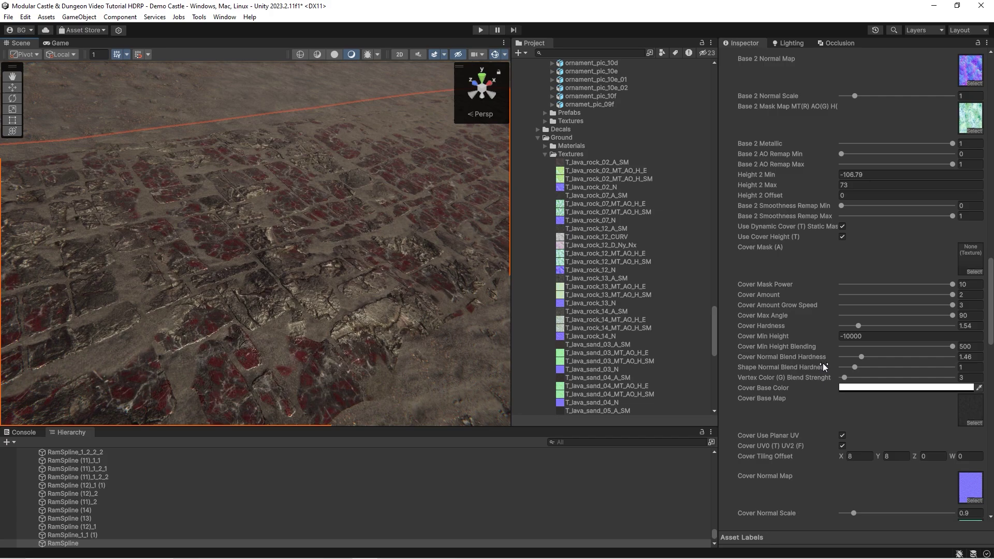
pyautogui.moveTo(871, 297); pyautogui.dragTo(782, 289)
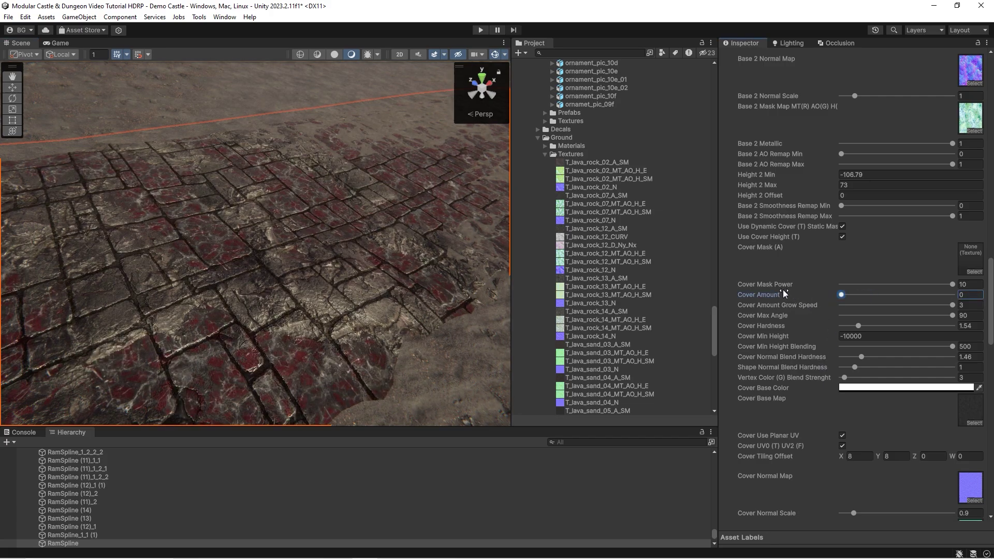
pyautogui.moveTo(176, 258); pyautogui.dragTo(104, 257, button='right')
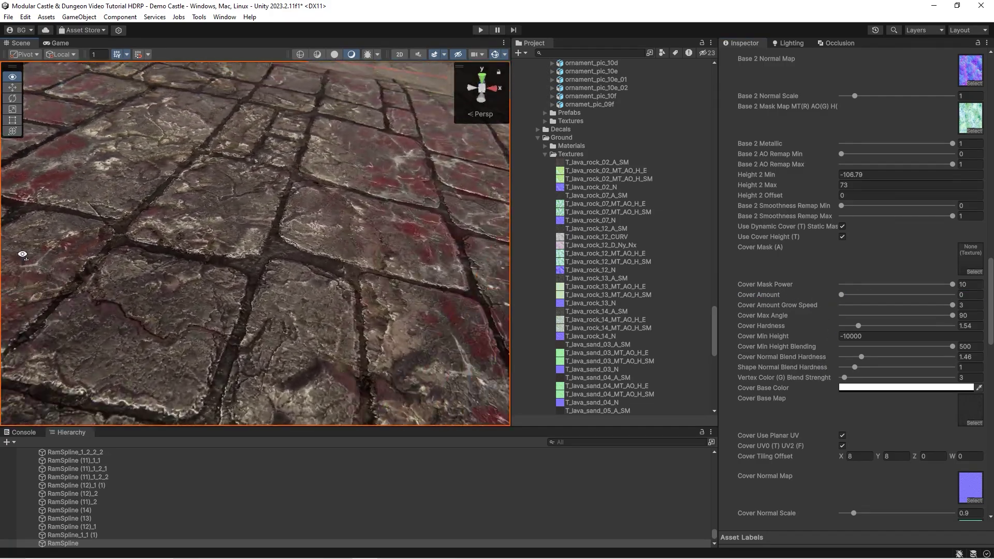
pyautogui.moveTo(599, 296); pyautogui.dragTo(239, 233, button='right')
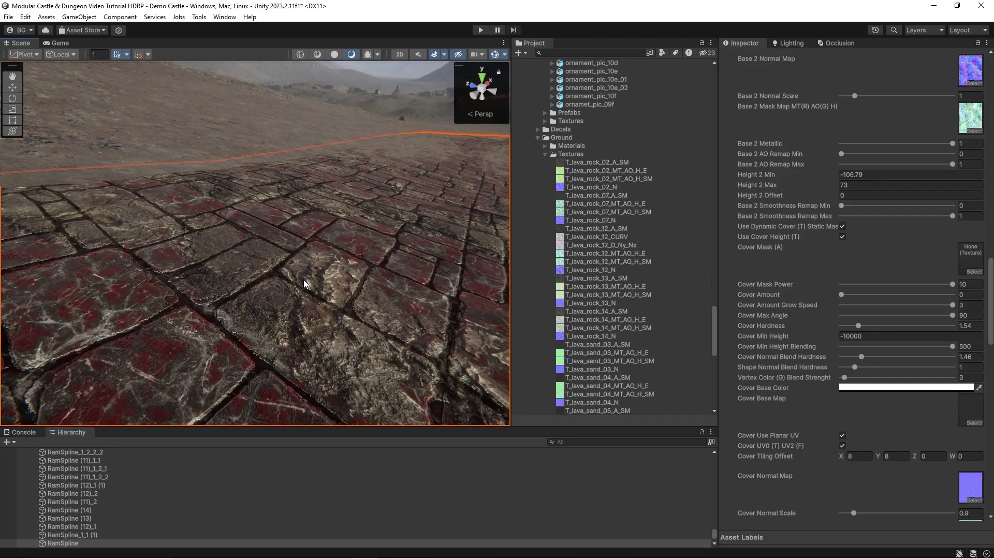
pyautogui.moveTo(285, 262); pyautogui.dragTo(241, 291, button='right')
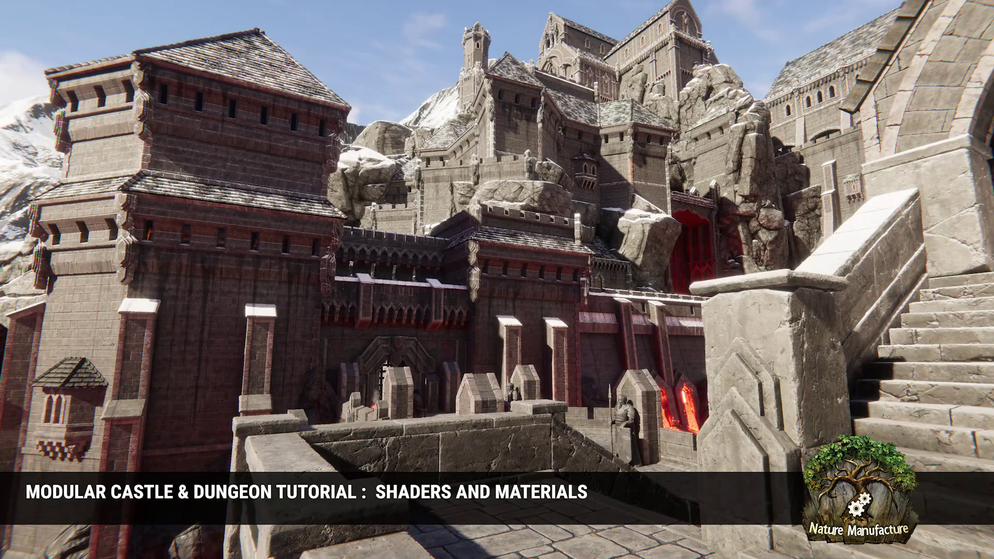